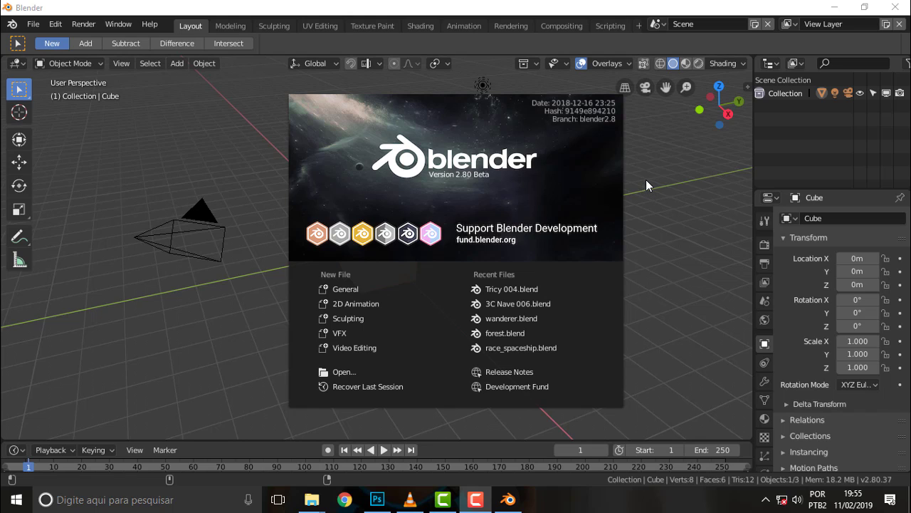
# - Close the splash screen, then zoom and orbit in close to the default cube
pyautogui.click(695, 193)
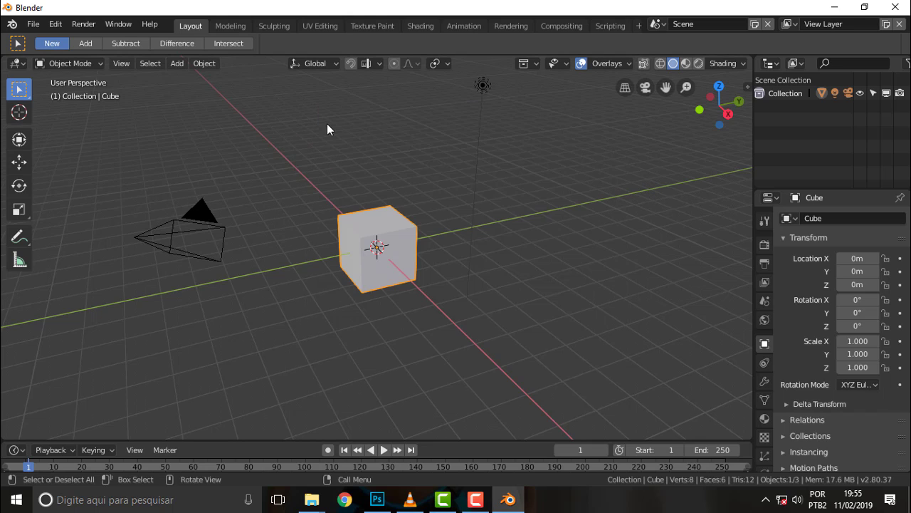
pyautogui.scroll(3, 439, 218)
pyautogui.scroll(3, 440, 218)
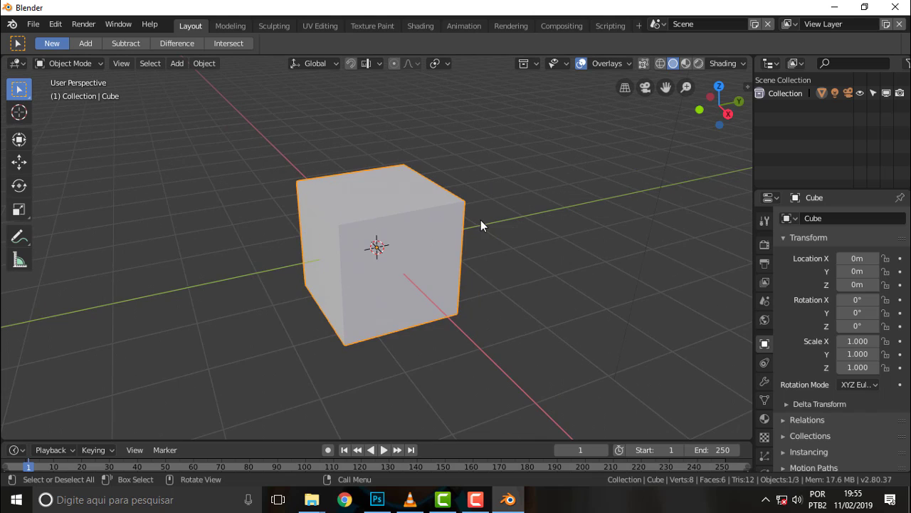
pyautogui.moveTo(482, 223)
pyautogui.mouseDown(button='middle')
pyautogui.moveTo(426, 221)
pyautogui.moveTo(482, 179)
pyautogui.moveTo(475, 189)
pyautogui.mouseUp(button='middle')
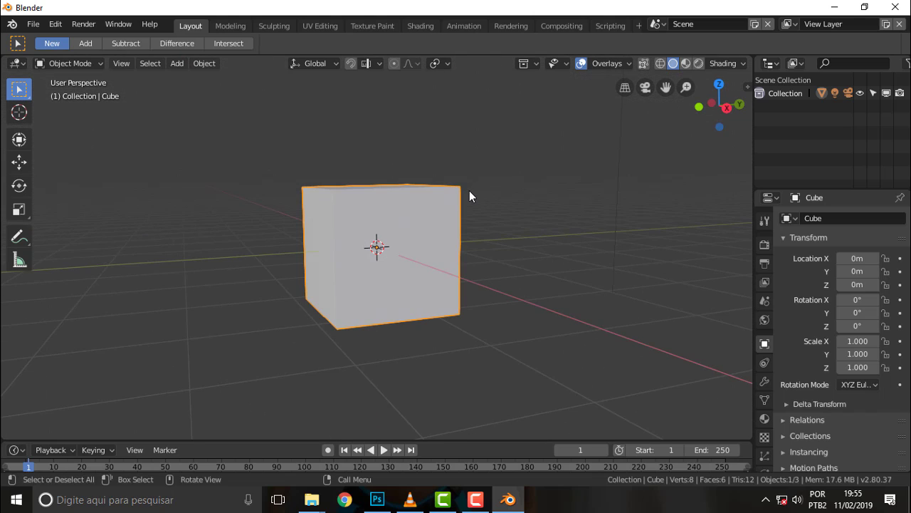
pyautogui.scroll(2, 469, 192)
pyautogui.scroll(1, 469, 190)
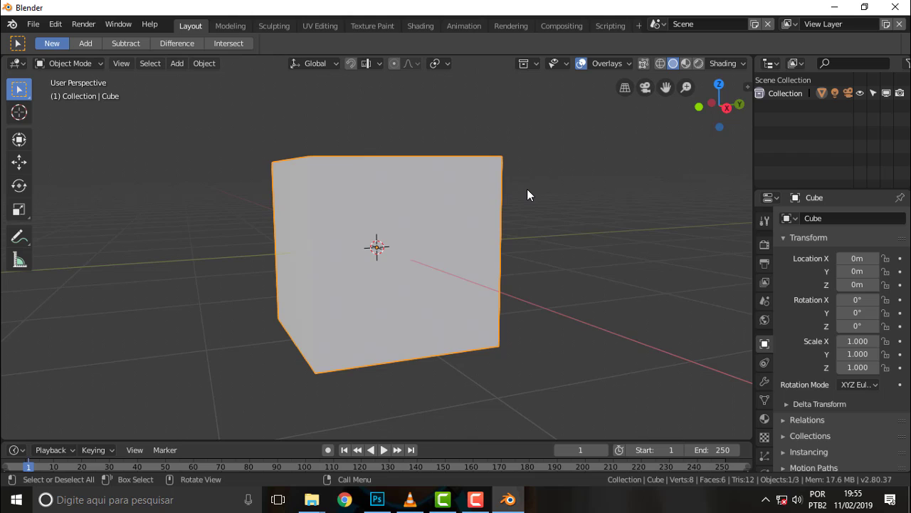
# - Create a new 2D Animation file, undo the stray dot, and resize the side panels
pyautogui.click(33, 24)
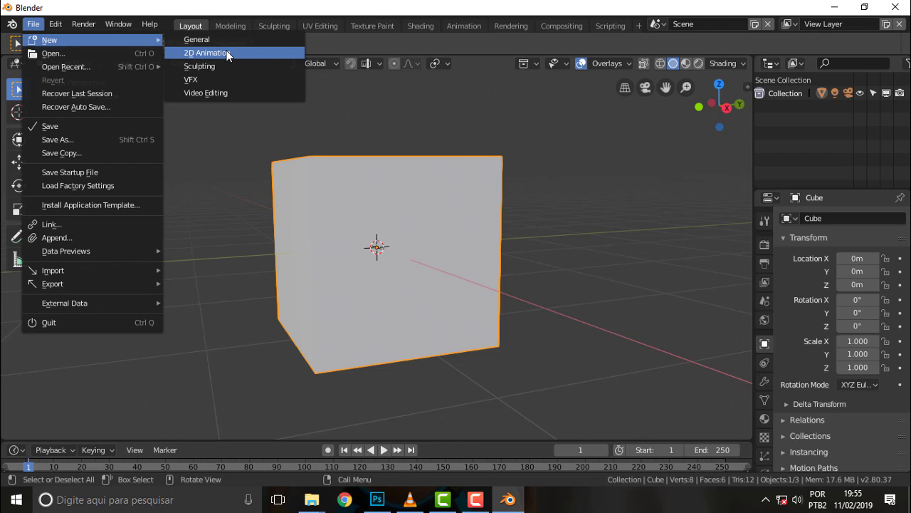
pyautogui.moveTo(50, 40)
pyautogui.press('Return')
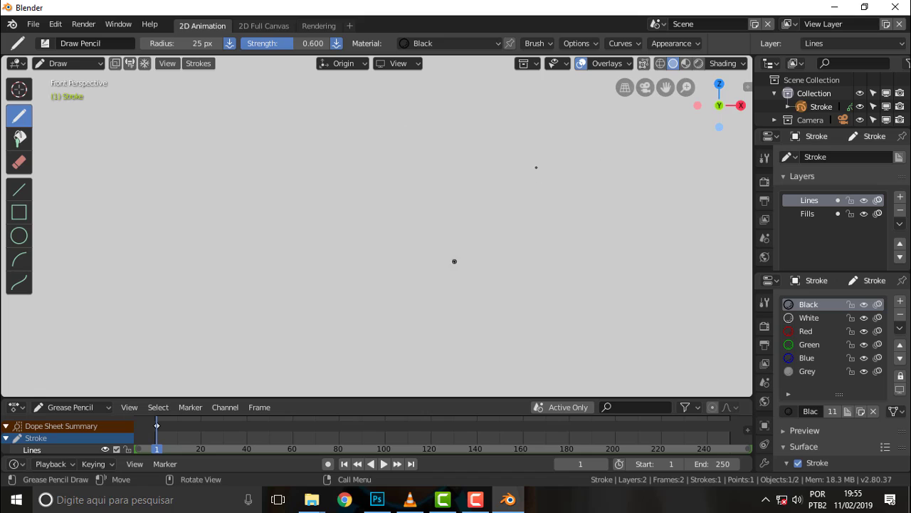
pyautogui.hotkey('ctrl', 'z')
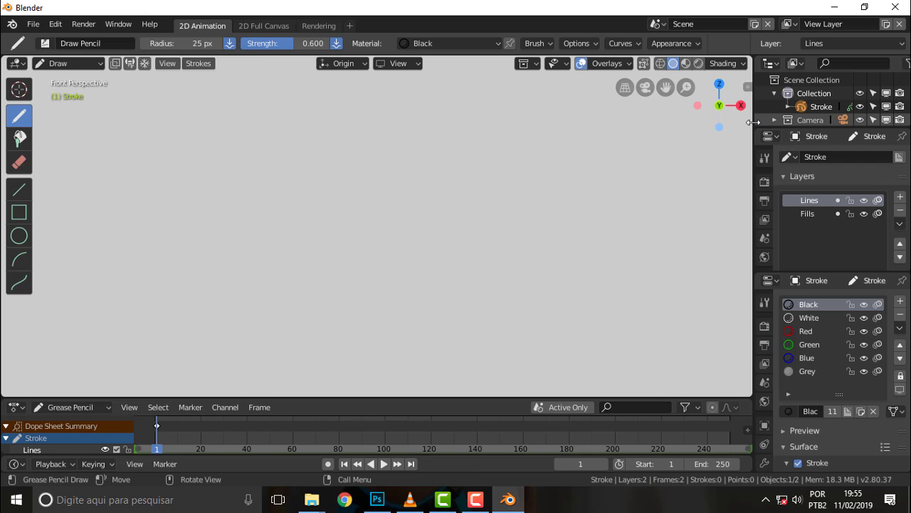
pyautogui.moveTo(769, 135); pyautogui.dragTo(731, 136)
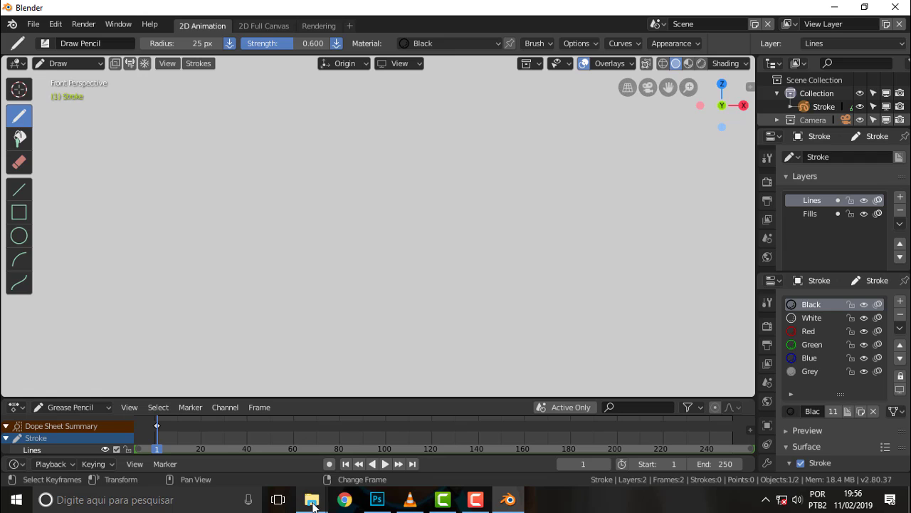
pyautogui.click(377, 500)
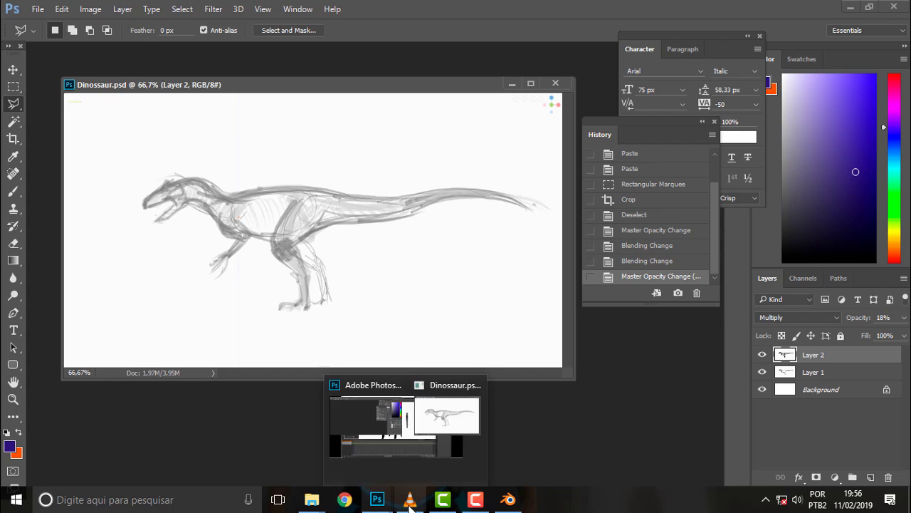
pyautogui.click(506, 499)
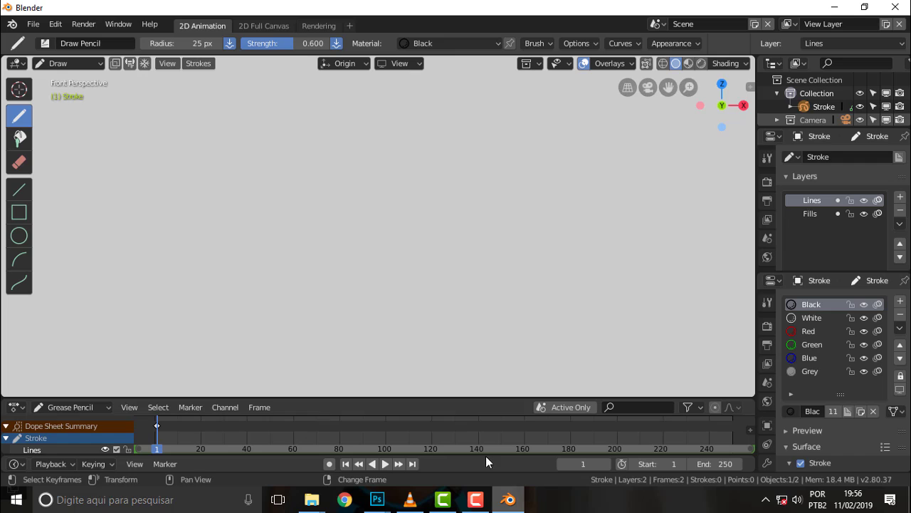
# - Draw the dinosaur's first back line and its head and neck in black
pyautogui.click(93, 45)
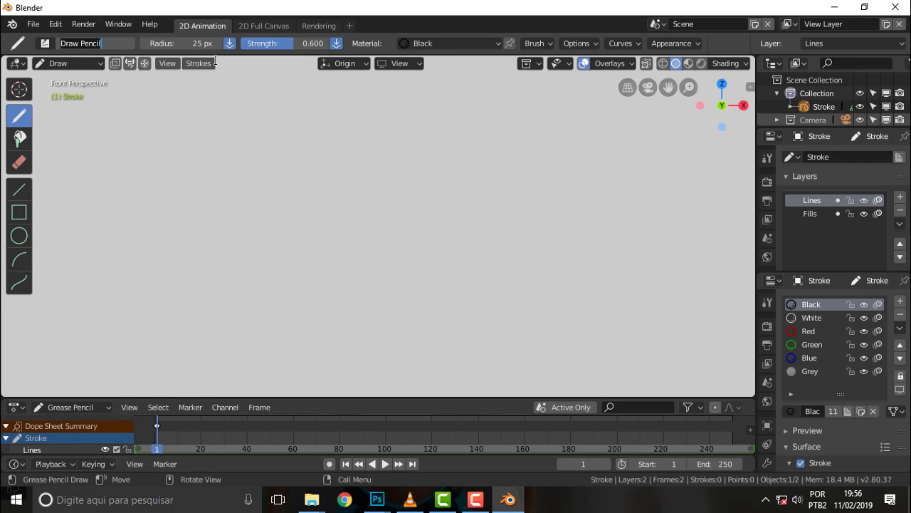
pyautogui.click(249, 183)
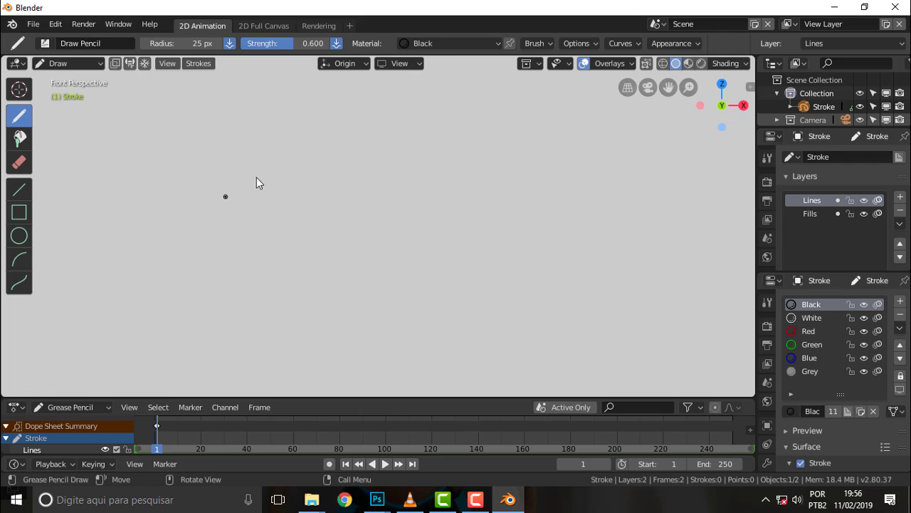
pyautogui.moveTo(208, 204); pyautogui.dragTo(318, 149)
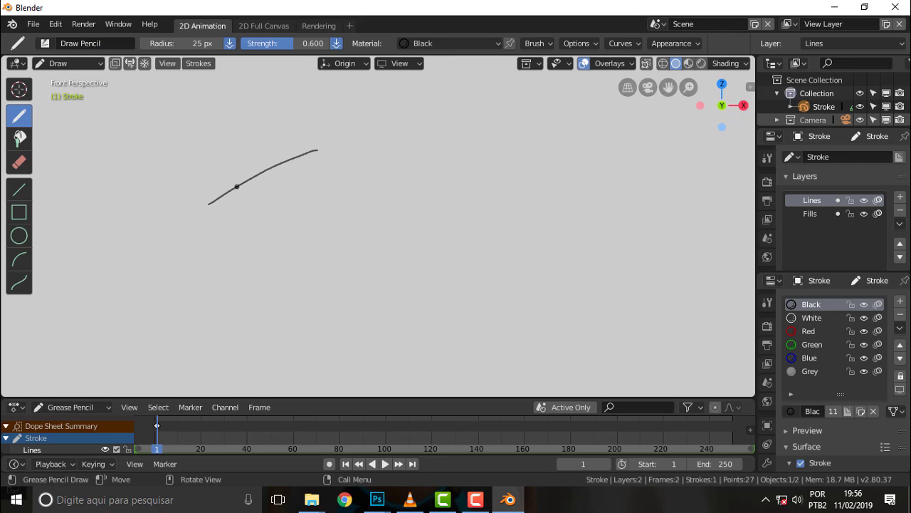
pyautogui.moveTo(237, 186); pyautogui.dragTo(328, 151)
pyautogui.moveTo(254, 171); pyautogui.dragTo(314, 164)
pyautogui.moveTo(261, 176); pyautogui.dragTo(332, 178)
pyautogui.moveTo(317, 165)
pyautogui.mouseDown()
pyautogui.moveTo(369, 199)
pyautogui.moveTo(451, 196)
pyautogui.mouseUp()
# - Extend the back into the tail, add hip strokes and start the hind leg
pyautogui.moveTo(422, 194)
pyautogui.mouseDown()
pyautogui.moveTo(508, 186)
pyautogui.moveTo(557, 161)
pyautogui.mouseUp()
pyautogui.moveTo(519, 185)
pyautogui.mouseDown()
pyautogui.moveTo(616, 160)
pyautogui.moveTo(646, 171)
pyautogui.mouseUp()
pyautogui.moveTo(578, 162)
pyautogui.mouseDown()
pyautogui.moveTo(718, 198)
pyautogui.moveTo(691, 191)
pyautogui.mouseUp()
pyautogui.moveTo(646, 181)
pyautogui.mouseDown()
pyautogui.moveTo(554, 199)
pyautogui.moveTo(492, 223)
pyautogui.moveTo(491, 241)
pyautogui.mouseUp()
pyautogui.moveTo(495, 221); pyautogui.dragTo(479, 234)
# - Sketch the lower jaw under the head and the neck and chest
pyautogui.moveTo(227, 207); pyautogui.dragTo(237, 202)
pyautogui.moveTo(233, 210)
pyautogui.mouseDown()
pyautogui.moveTo(250, 198)
pyautogui.moveTo(269, 206)
pyautogui.mouseUp()
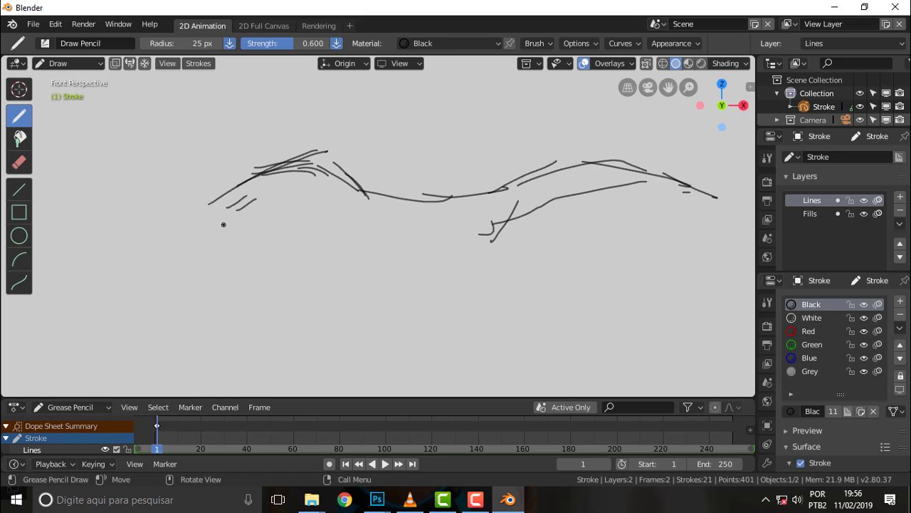
pyautogui.moveTo(211, 229)
pyautogui.mouseDown()
pyautogui.moveTo(271, 213)
pyautogui.moveTo(280, 220)
pyautogui.mouseUp()
pyautogui.moveTo(273, 213)
pyautogui.mouseDown()
pyautogui.moveTo(258, 218)
pyautogui.moveTo(288, 231)
pyautogui.mouseUp()
pyautogui.moveTo(268, 218)
pyautogui.mouseDown()
pyautogui.moveTo(316, 226)
pyautogui.moveTo(353, 214)
pyautogui.mouseUp()
pyautogui.moveTo(311, 221)
pyautogui.mouseDown()
pyautogui.moveTo(353, 225)
pyautogui.moveTo(334, 237)
pyautogui.moveTo(370, 239)
pyautogui.moveTo(355, 260)
pyautogui.mouseUp()
# - Draw the front arm hanging down with claws at its end
pyautogui.moveTo(326, 222); pyautogui.dragTo(364, 263)
pyautogui.moveTo(352, 249)
pyautogui.mouseDown()
pyautogui.moveTo(364, 281)
pyautogui.moveTo(310, 298)
pyautogui.mouseUp()
pyautogui.moveTo(356, 276); pyautogui.dragTo(335, 286)
pyautogui.moveTo(359, 259); pyautogui.dragTo(329, 279)
pyautogui.moveTo(331, 279)
pyautogui.mouseDown()
pyautogui.moveTo(306, 295)
pyautogui.moveTo(265, 294)
pyautogui.moveTo(301, 304)
pyautogui.mouseUp()
pyautogui.moveTo(306, 299); pyautogui.dragTo(301, 308)
pyautogui.moveTo(303, 302); pyautogui.dragTo(330, 322)
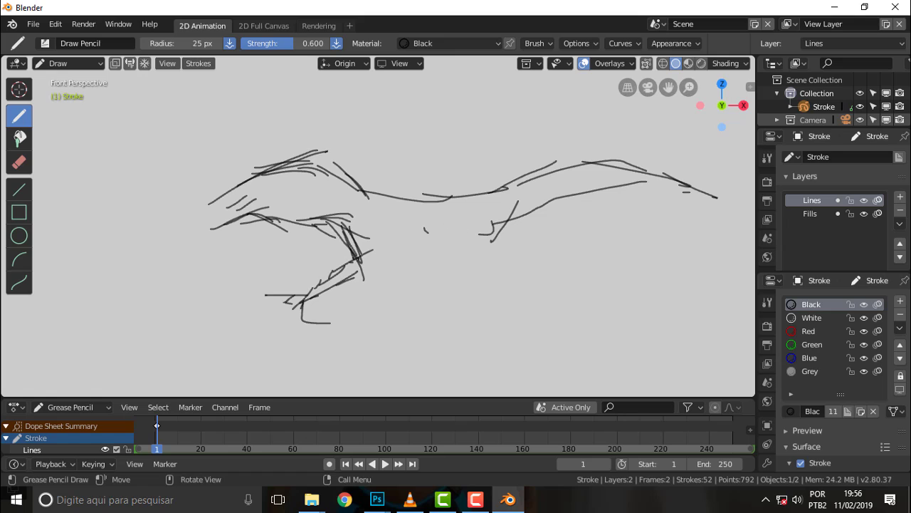
# - Sketch the belly and thigh with several overlapping strokes
pyautogui.moveTo(425, 230); pyautogui.dragTo(464, 269)
pyautogui.moveTo(452, 236); pyautogui.dragTo(481, 268)
pyautogui.moveTo(470, 232); pyautogui.dragTo(506, 280)
pyautogui.moveTo(490, 273); pyautogui.dragTo(487, 288)
pyautogui.moveTo(450, 257); pyautogui.dragTo(484, 287)
pyautogui.moveTo(418, 236); pyautogui.dragTo(464, 280)
pyautogui.moveTo(373, 255)
pyautogui.mouseDown()
pyautogui.moveTo(428, 272)
pyautogui.moveTo(478, 260)
pyautogui.moveTo(374, 257)
pyautogui.moveTo(483, 265)
pyautogui.moveTo(366, 282)
pyautogui.mouseUp()
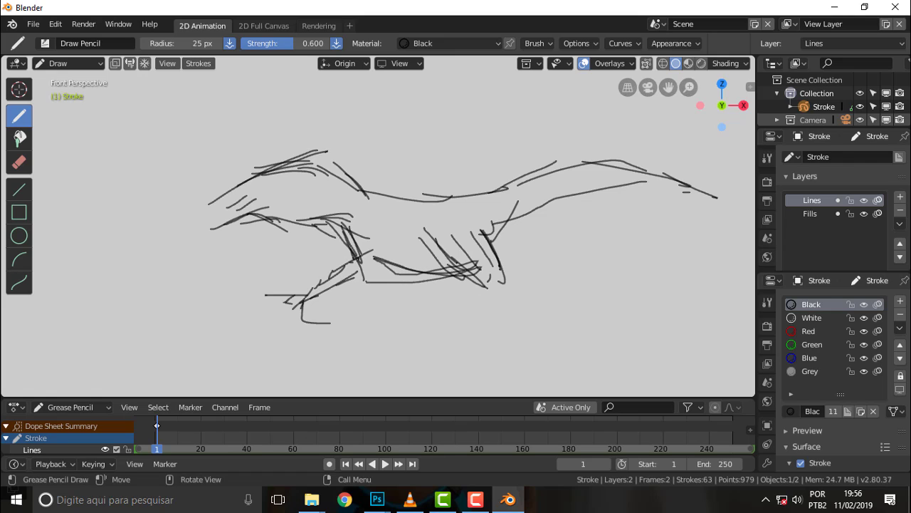
# - Add vertical shading strokes to the torso and short detail strokes near the head
pyautogui.moveTo(399, 213); pyautogui.dragTo(408, 256)
pyautogui.moveTo(399, 197); pyautogui.dragTo(397, 254)
pyautogui.moveTo(386, 221); pyautogui.dragTo(396, 251)
pyautogui.moveTo(366, 217); pyautogui.dragTo(378, 246)
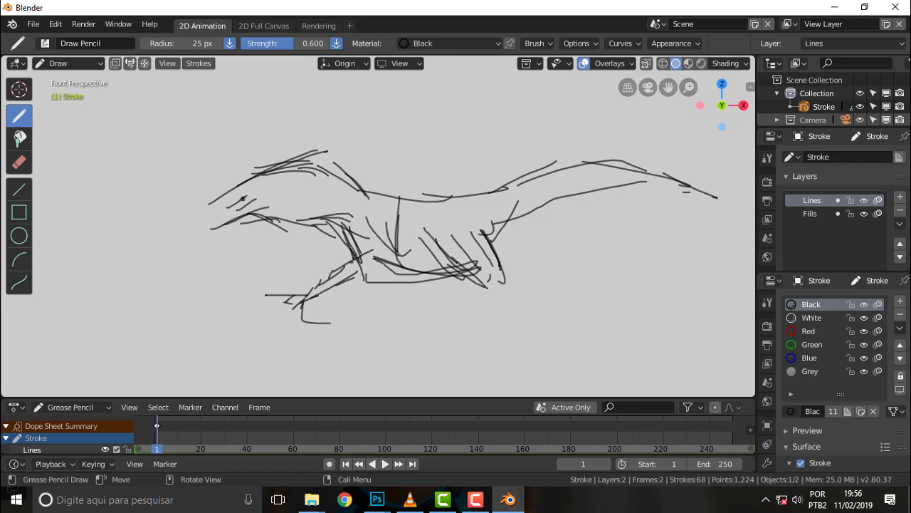
pyautogui.moveTo(258, 202)
pyautogui.mouseDown()
pyautogui.moveTo(226, 240)
pyautogui.moveTo(236, 231)
pyautogui.mouseUp()
# - Mark the eye and hatch the belly and hind leg with short strokes
pyautogui.moveTo(279, 183); pyautogui.dragTo(297, 187)
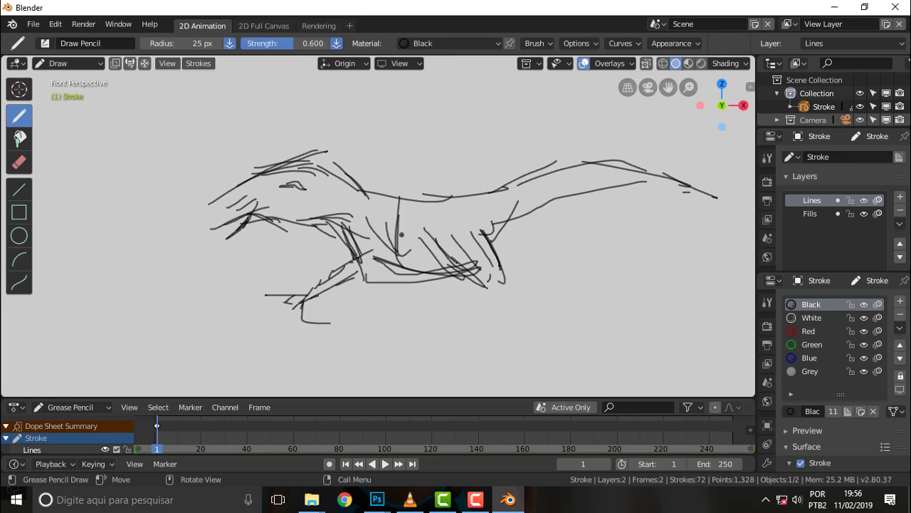
pyautogui.moveTo(457, 278)
pyautogui.mouseDown()
pyautogui.moveTo(489, 305)
pyautogui.moveTo(448, 323)
pyautogui.mouseUp()
pyautogui.moveTo(459, 305); pyautogui.dragTo(443, 330)
pyautogui.moveTo(485, 295); pyautogui.dragTo(460, 329)
pyautogui.moveTo(455, 320)
pyautogui.mouseDown()
pyautogui.moveTo(444, 338)
pyautogui.moveTo(452, 351)
pyautogui.mouseUp()
# - Draw the foot and a ground line, then refine the back leg
pyautogui.moveTo(457, 329); pyautogui.dragTo(447, 356)
pyautogui.moveTo(460, 341)
pyautogui.mouseDown()
pyautogui.moveTo(456, 362)
pyautogui.moveTo(401, 360)
pyautogui.moveTo(423, 363)
pyautogui.mouseUp()
pyautogui.moveTo(432, 361)
pyautogui.mouseDown()
pyautogui.moveTo(472, 356)
pyautogui.moveTo(490, 367)
pyautogui.moveTo(487, 359)
pyautogui.mouseUp()
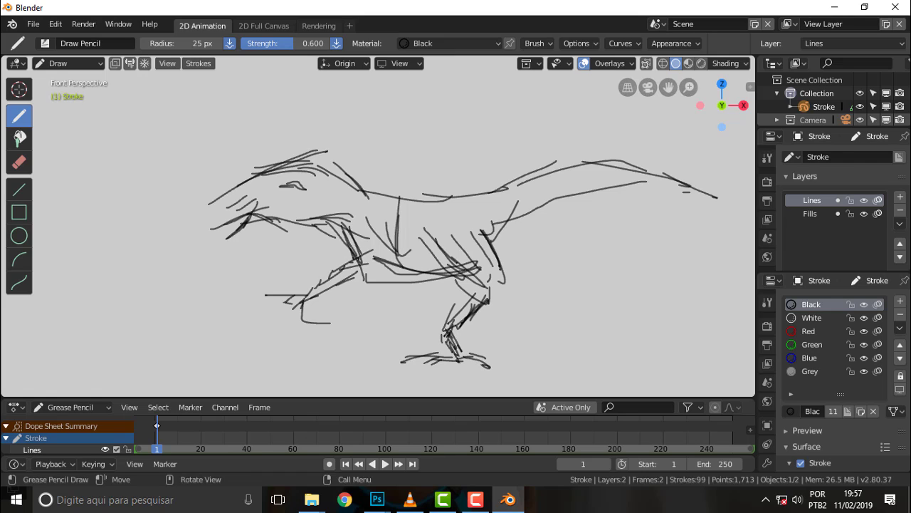
pyautogui.moveTo(311, 278); pyautogui.dragTo(288, 302)
pyautogui.moveTo(314, 282); pyautogui.dragTo(307, 298)
pyautogui.moveTo(315, 288); pyautogui.dragTo(309, 299)
# - Add extra strokes along the head, neck, back and tail
pyautogui.moveTo(293, 220); pyautogui.dragTo(229, 192)
pyautogui.moveTo(286, 211); pyautogui.dragTo(238, 196)
pyautogui.moveTo(329, 216); pyautogui.dragTo(264, 198)
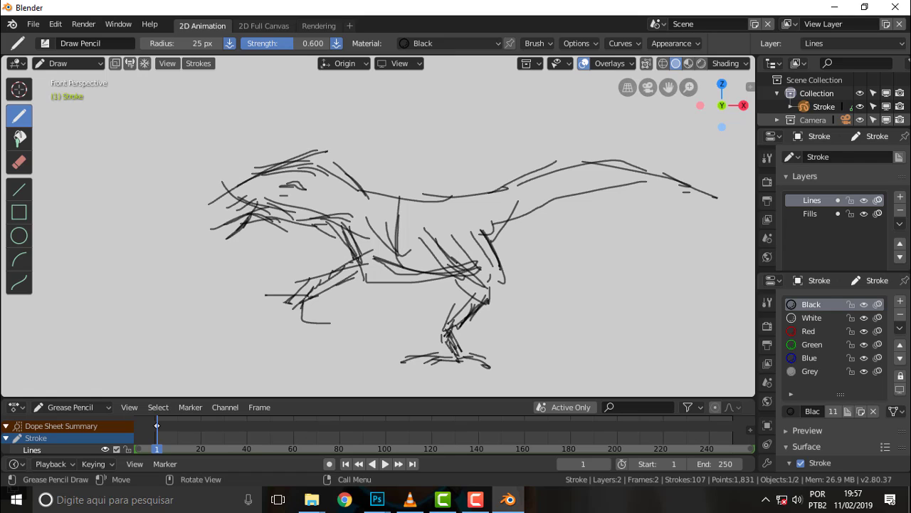
pyautogui.moveTo(323, 198); pyautogui.dragTo(289, 196)
pyautogui.moveTo(356, 178)
pyautogui.mouseDown()
pyautogui.moveTo(291, 164)
pyautogui.moveTo(390, 186)
pyautogui.mouseUp()
pyautogui.moveTo(476, 273); pyautogui.dragTo(548, 207)
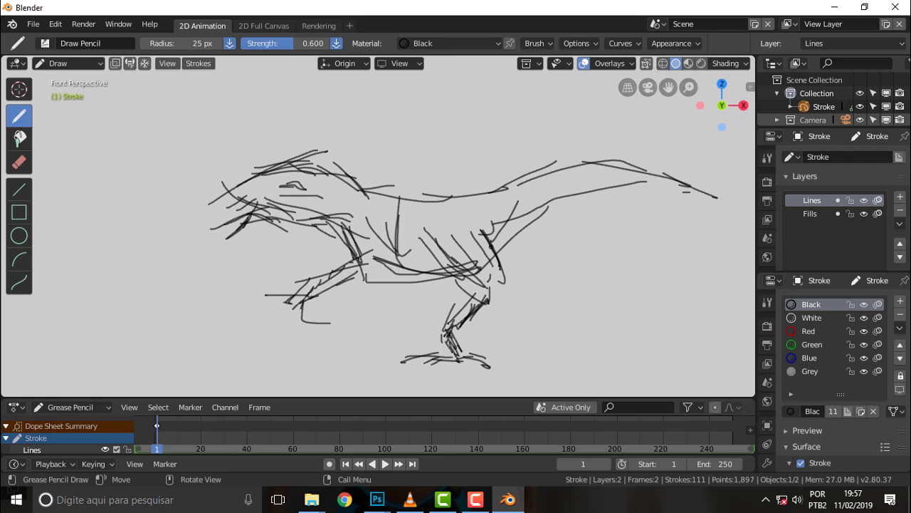
pyautogui.moveTo(491, 246)
pyautogui.mouseDown()
pyautogui.moveTo(544, 184)
pyautogui.moveTo(581, 183)
pyautogui.mouseUp()
pyautogui.moveTo(563, 199); pyautogui.dragTo(682, 210)
pyautogui.moveTo(596, 181)
pyautogui.mouseDown()
pyautogui.moveTo(689, 191)
pyautogui.moveTo(711, 182)
pyautogui.moveTo(669, 172)
pyautogui.moveTo(308, 194)
pyautogui.mouseUp()
pyautogui.moveTo(427, 211); pyautogui.dragTo(307, 185)
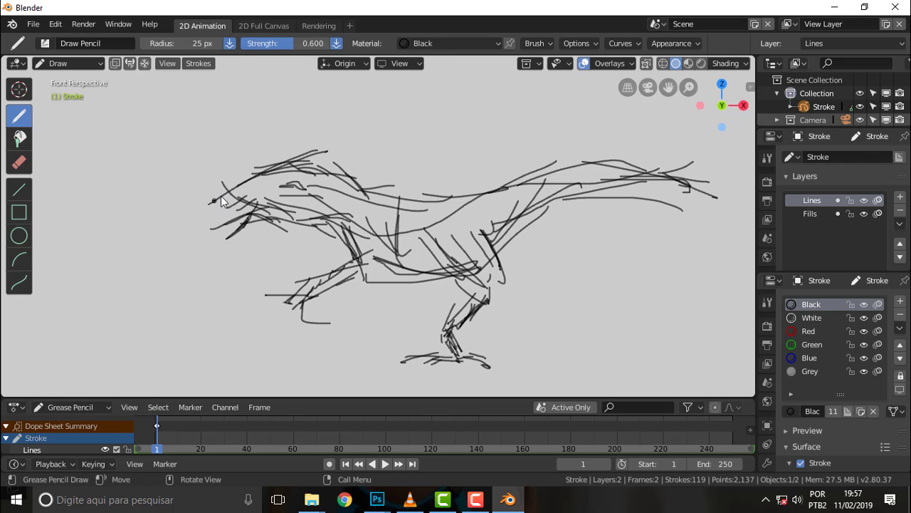
# - In Edit Mode, select all 119 strokes and delete them as Points
pyautogui.click(60, 61)
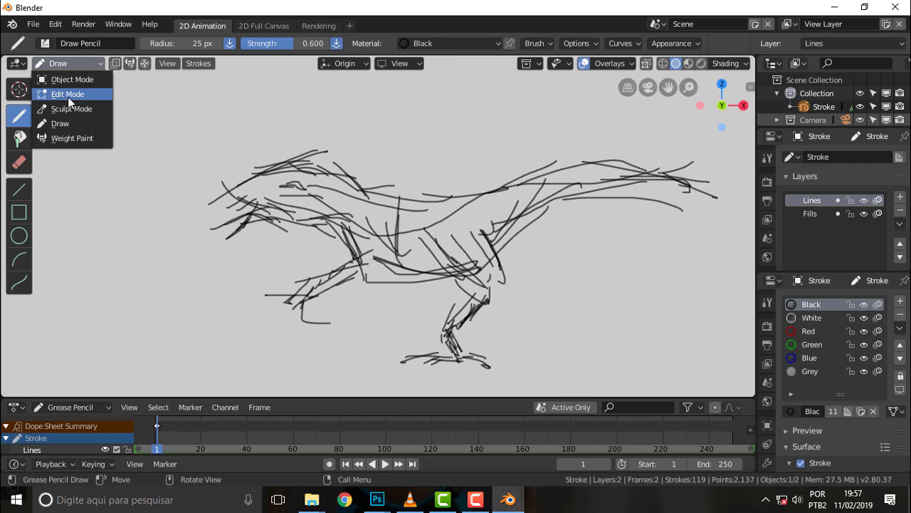
pyautogui.click(68, 91)
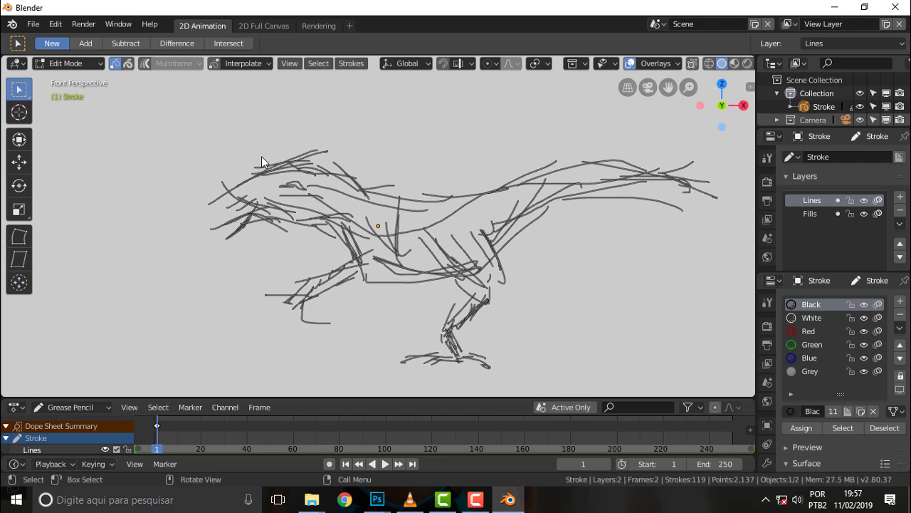
pyautogui.press('a')
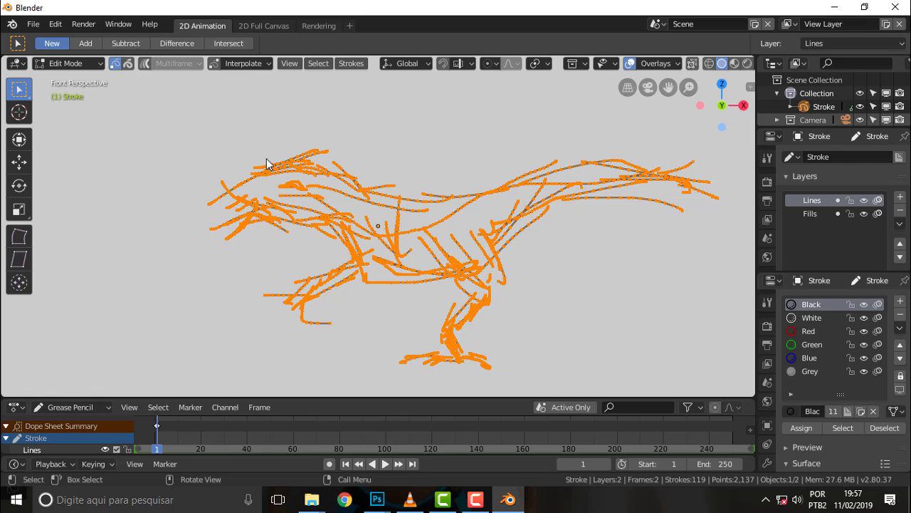
pyautogui.press('x')
pyautogui.click(229, 162)
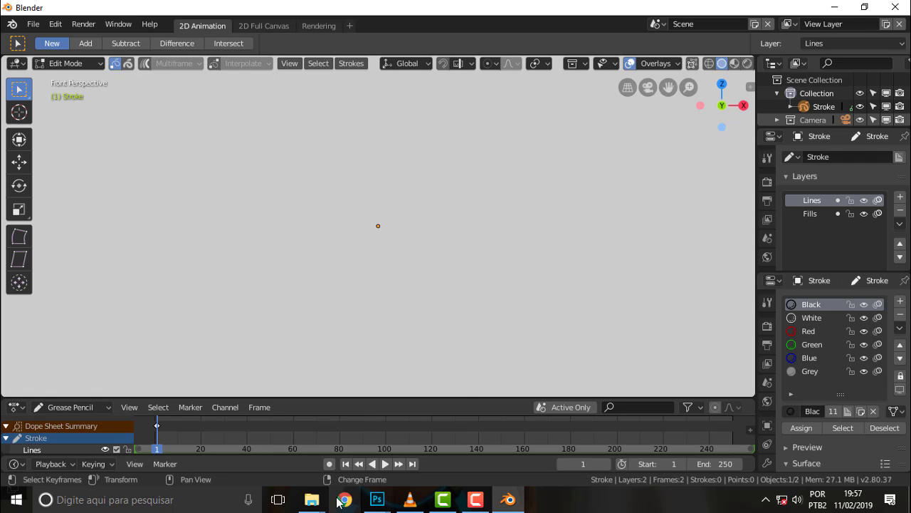
# - Return the Grease Pencil object to Object Mode
pyautogui.moveTo(312, 499)
pyautogui.click(442, 472)
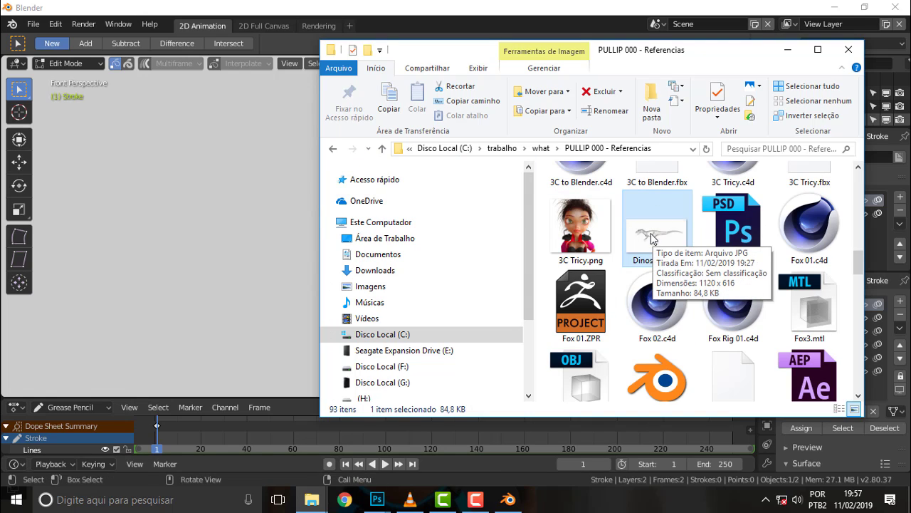
pyautogui.click(42, 62)
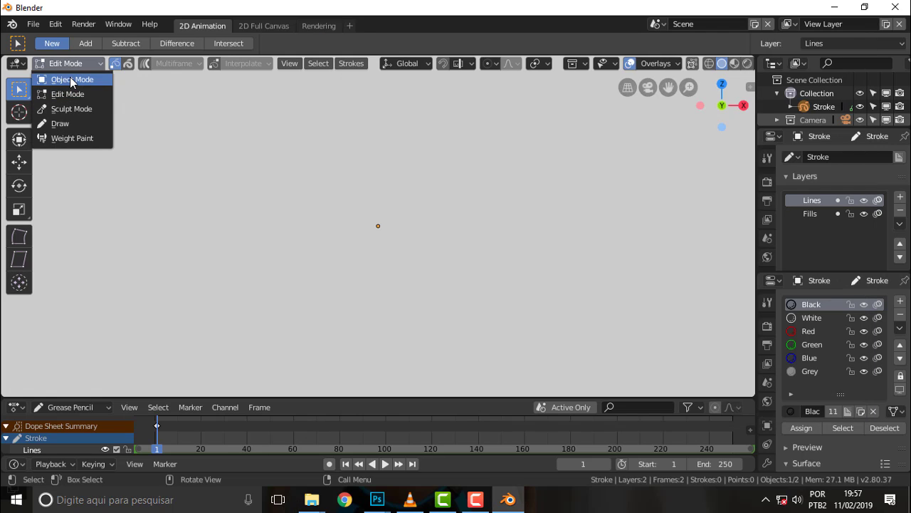
pyautogui.click(69, 79)
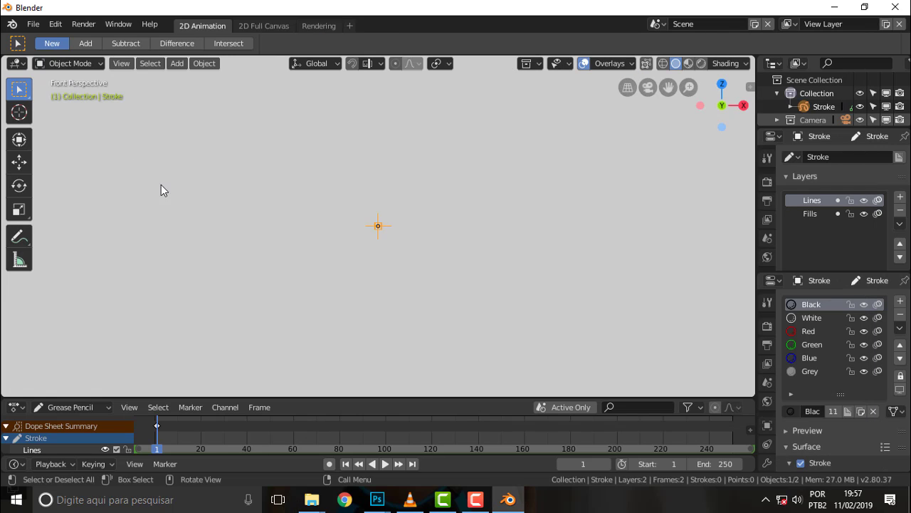
# - Drag Dinossaur.jpg from File Explorer into the viewport as a reference image
pyautogui.click(312, 500)
pyautogui.click(425, 443)
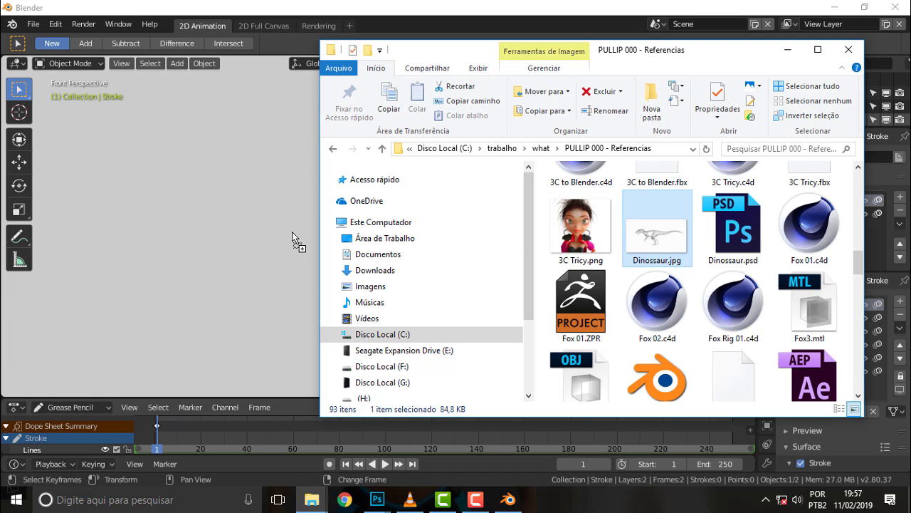
pyautogui.moveTo(657, 228); pyautogui.dragTo(284, 225)
pyautogui.click(305, 90)
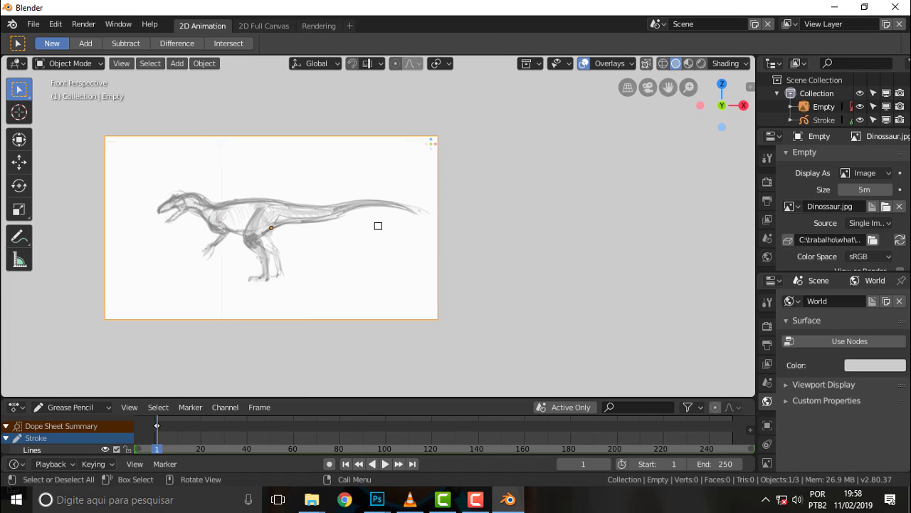
# - Move the dinosaur reference image to the right into place
pyautogui.scroll(1, 378, 226)
pyautogui.scroll(1, 378, 225)
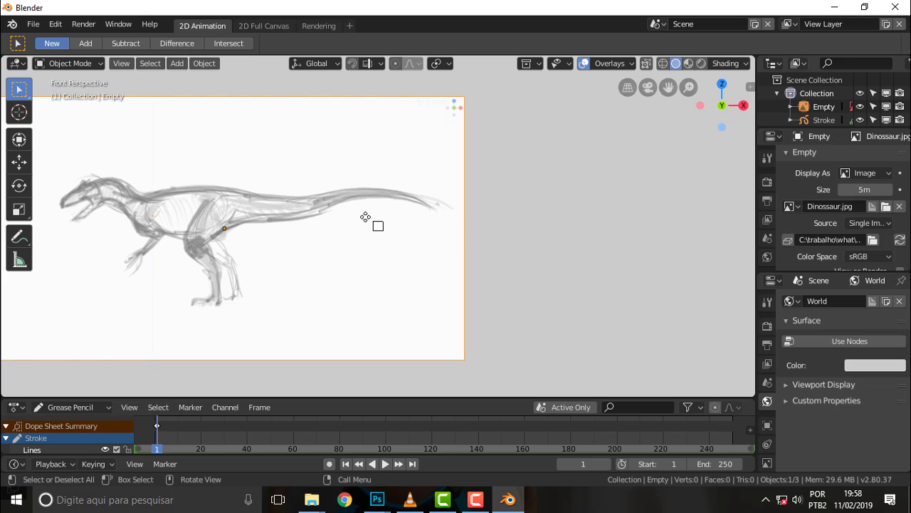
pyautogui.press('g')
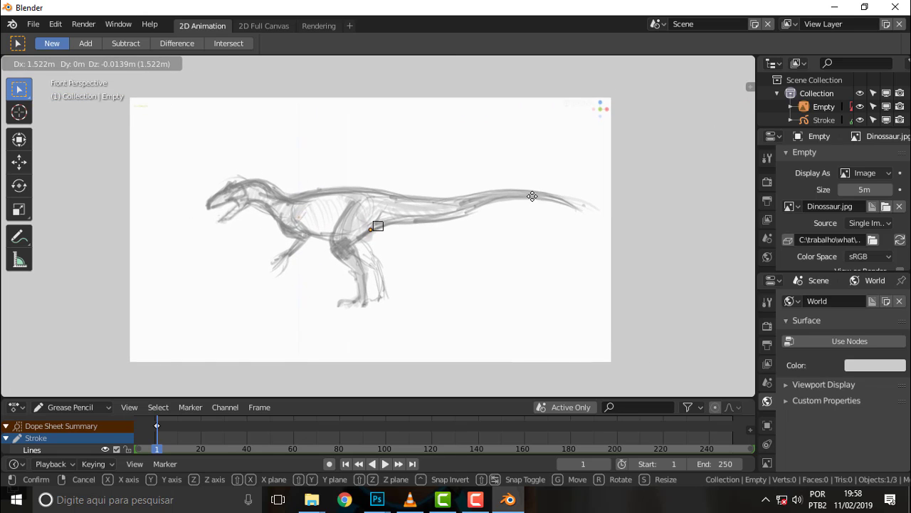
pyautogui.click(543, 193)
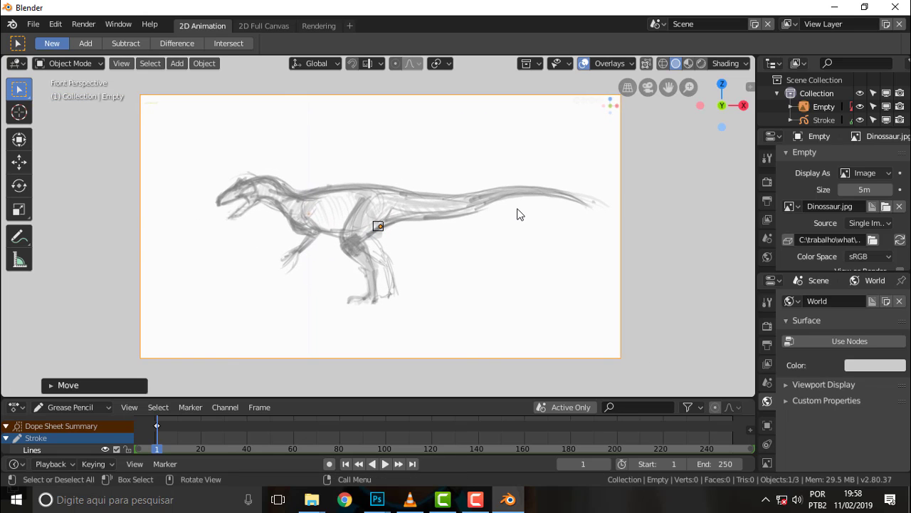
# - Switch to front orthographic view, hide the Camera, and zoom in on the reference
pyautogui.press('KP_5')
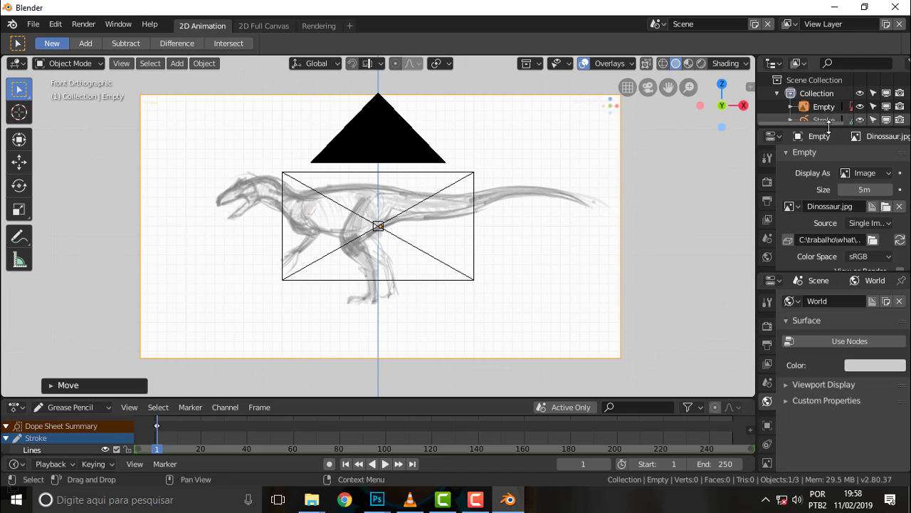
pyautogui.moveTo(822, 128); pyautogui.dragTo(822, 192)
pyautogui.click(860, 134)
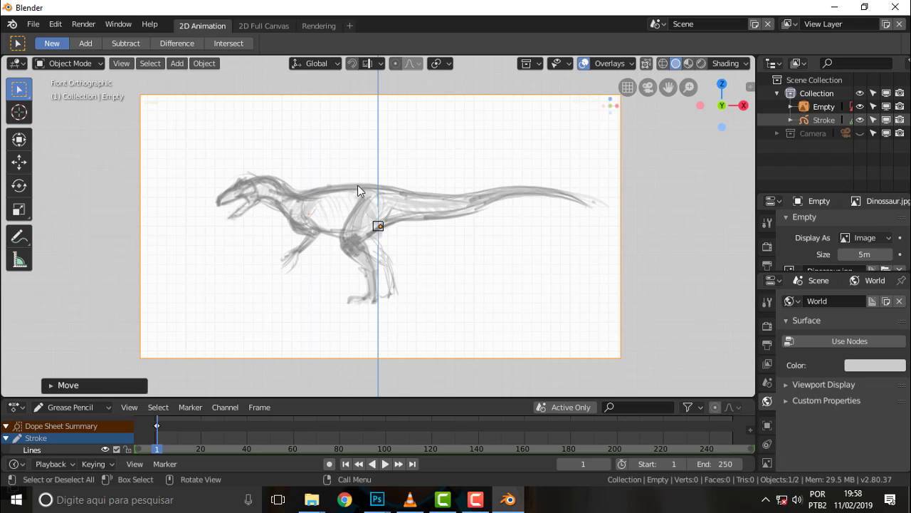
pyautogui.scroll(1, 380, 171)
pyautogui.scroll(2, 380, 166)
pyautogui.scroll(1, 380, 166)
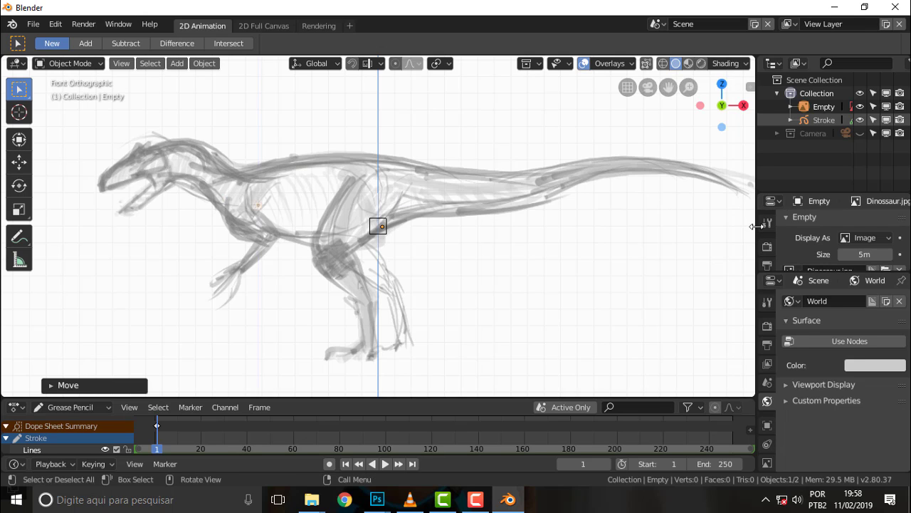
# - Select the Stroke object, switch it to Draw mode, and reveal its Lines and Fills layers
pyautogui.moveTo(756, 226); pyautogui.dragTo(661, 226)
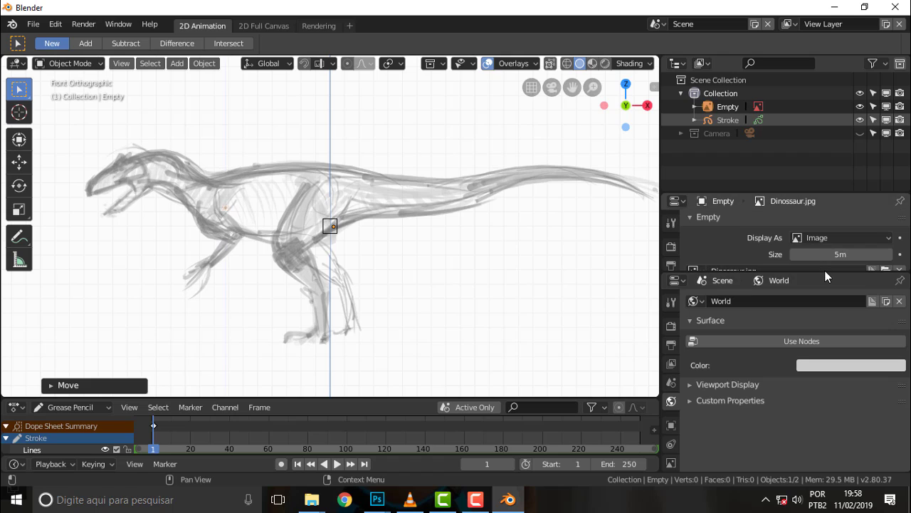
pyautogui.moveTo(826, 272); pyautogui.dragTo(832, 335)
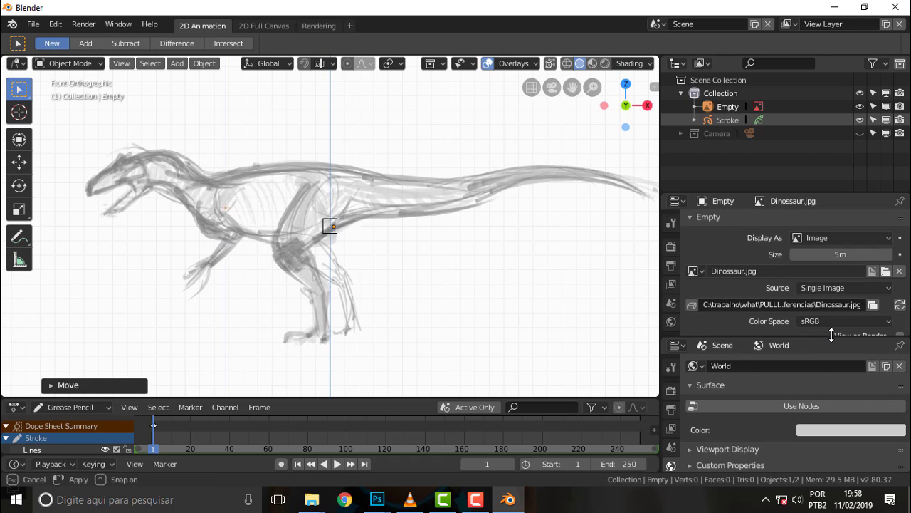
pyautogui.moveTo(831, 335); pyautogui.dragTo(725, 272)
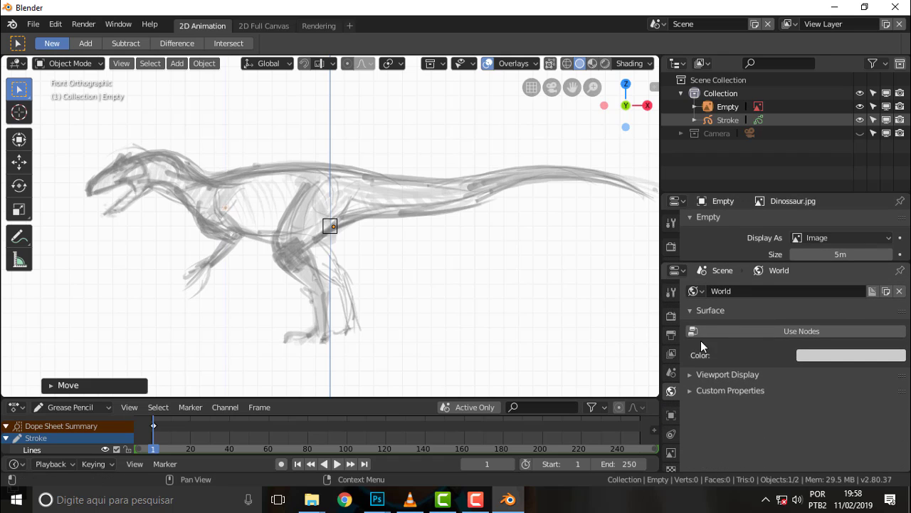
pyautogui.click(71, 68)
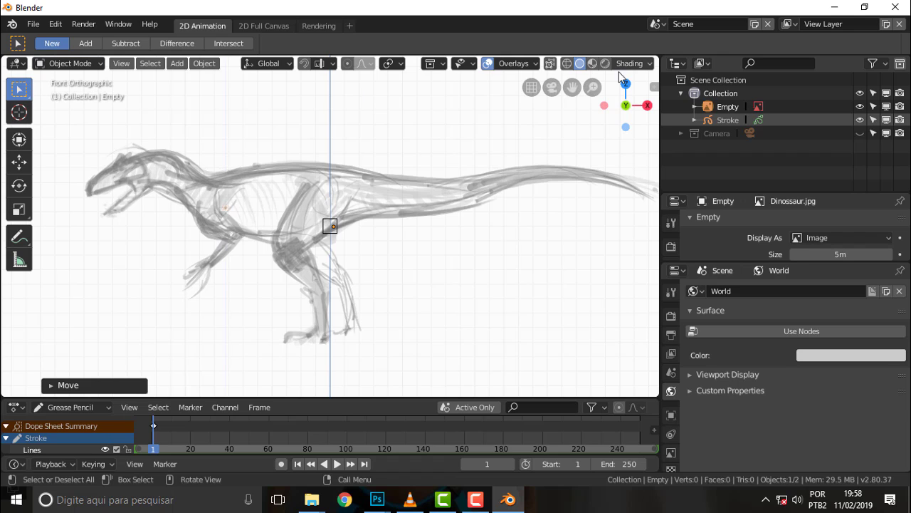
pyautogui.click(728, 120)
pyautogui.click(69, 64)
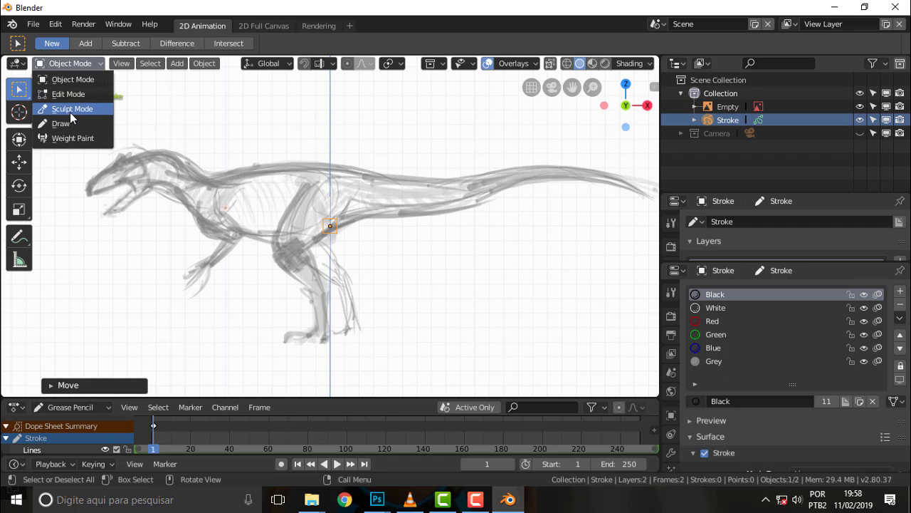
pyautogui.click(71, 123)
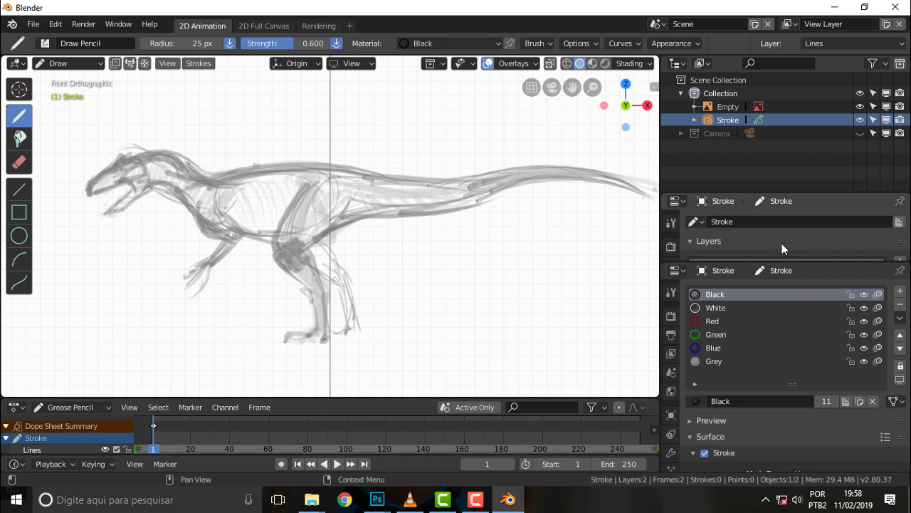
pyautogui.moveTo(803, 262); pyautogui.dragTo(803, 344)
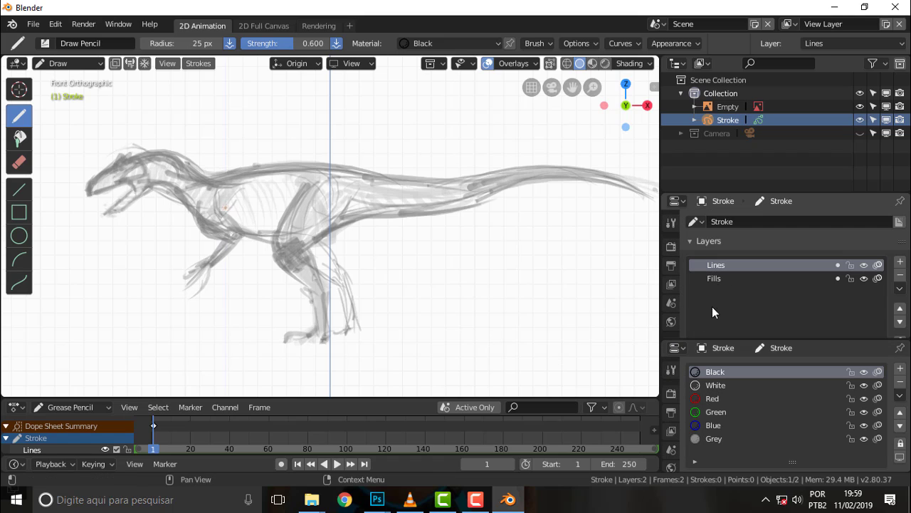
# - Go to the Stroke object's modifier properties and open the Add Grease Pencil Modifier list
pyautogui.scroll(-2, 784, 285)
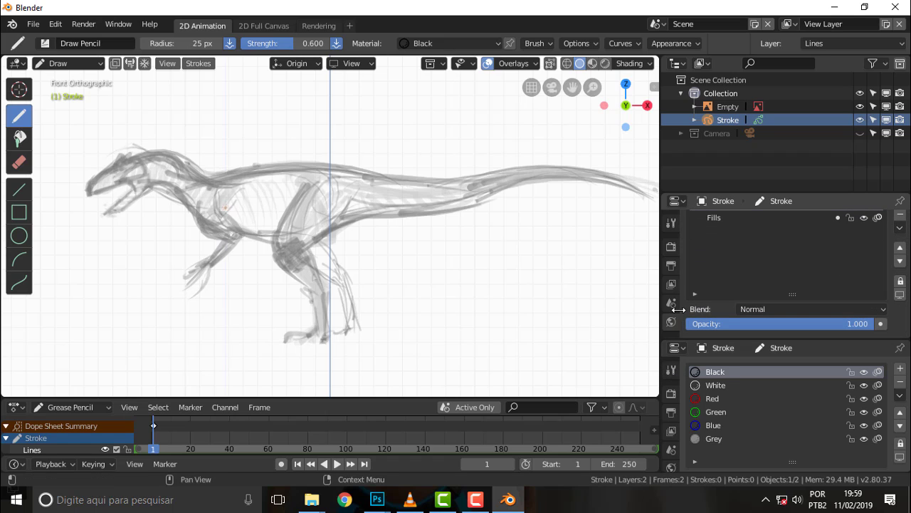
pyautogui.scroll(-2, 675, 307)
pyautogui.scroll(-2, 675, 306)
pyautogui.scroll(-2, 677, 305)
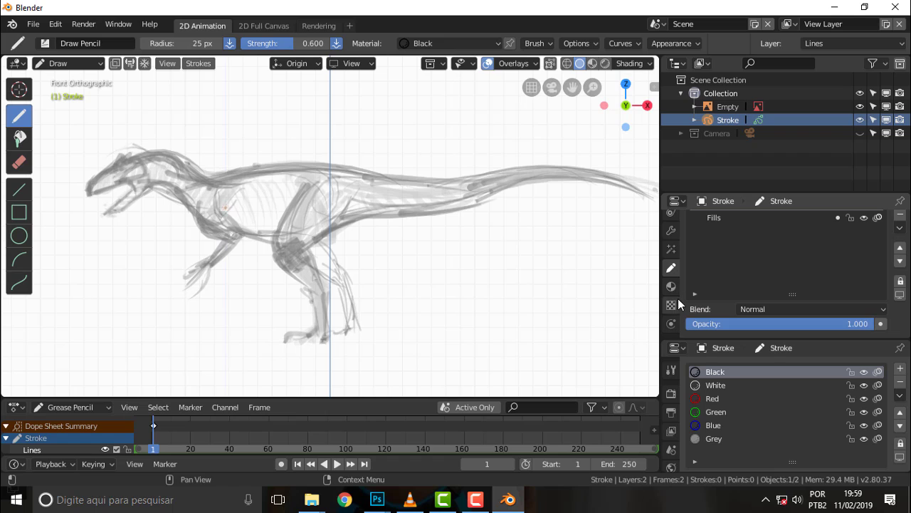
pyautogui.scroll(3, 676, 299)
pyautogui.click(671, 284)
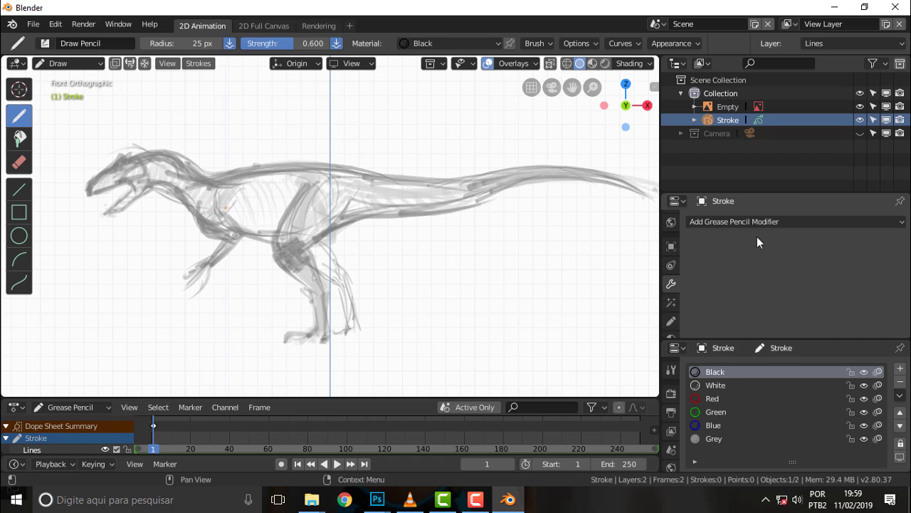
pyautogui.click(872, 225)
# - Add a Mirror modifier and switch its mirror axis from X to Y
pyautogui.click(704, 281)
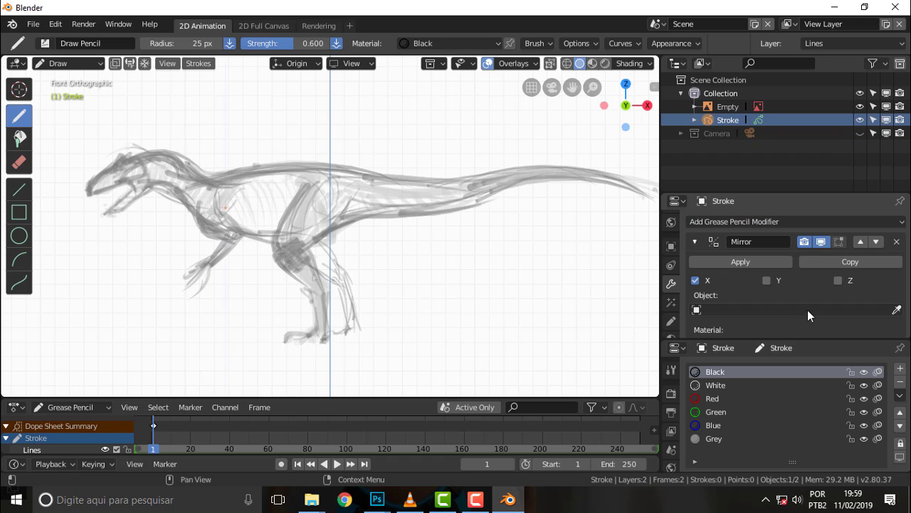
pyautogui.click(697, 281)
pyautogui.moveTo(293, 251); pyautogui.dragTo(297, 260)
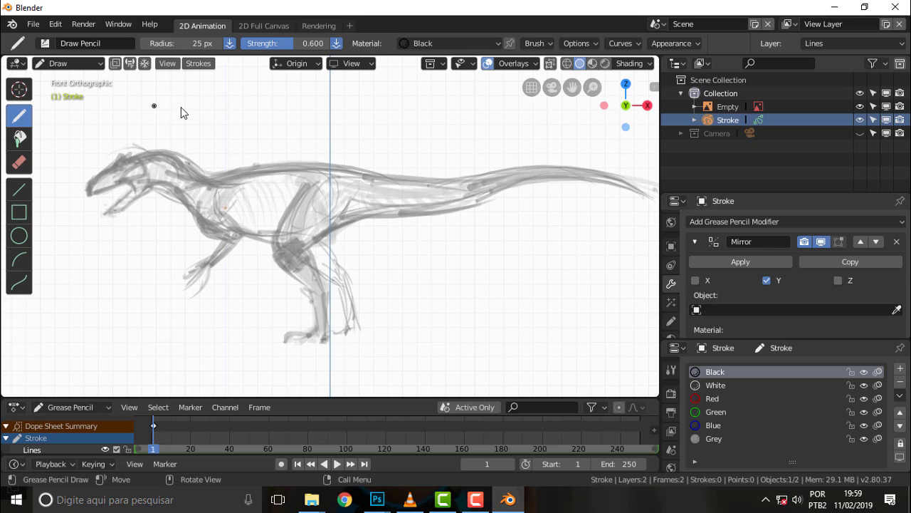
# - Select the F Draw Noise brush from the brush presets
pyautogui.click(92, 44)
pyautogui.click(45, 43)
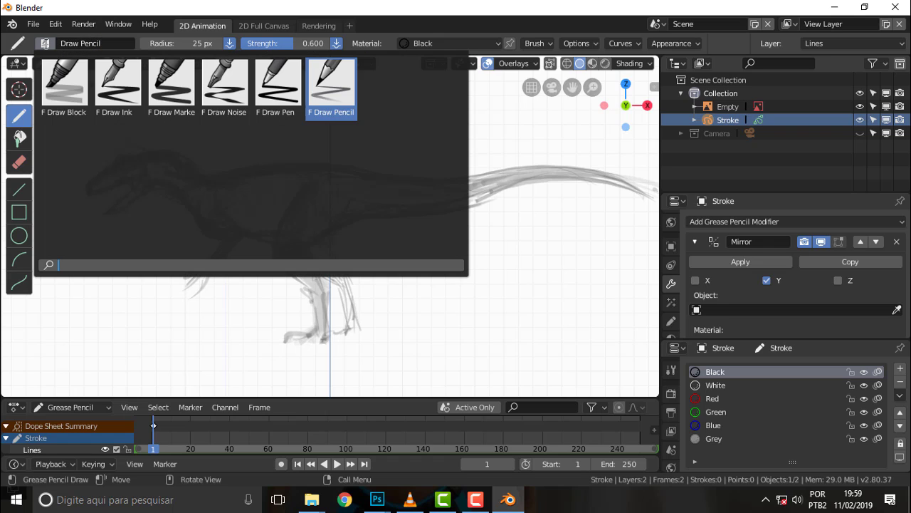
pyautogui.click(219, 78)
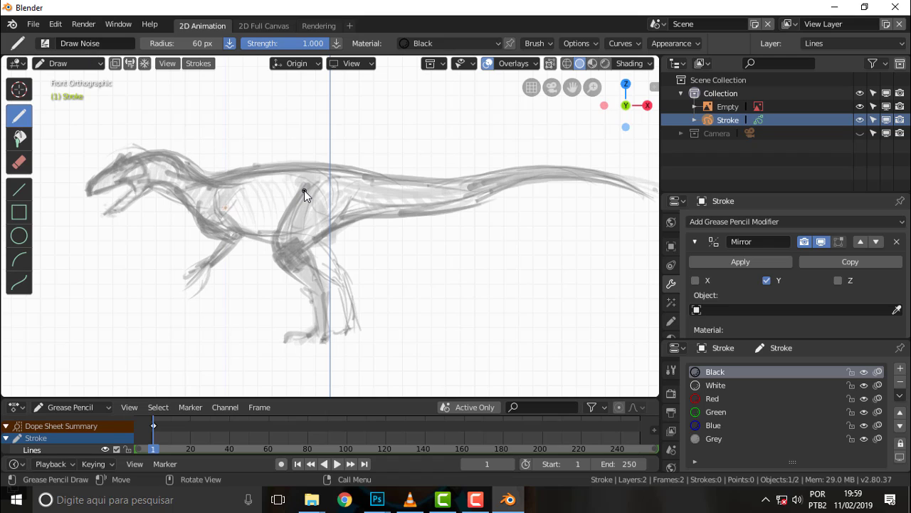
# - Trace the leg in thick black noise strokes from the thigh down to the foot
pyautogui.click(45, 44)
pyautogui.press('Escape')
pyautogui.moveTo(307, 185); pyautogui.dragTo(282, 260)
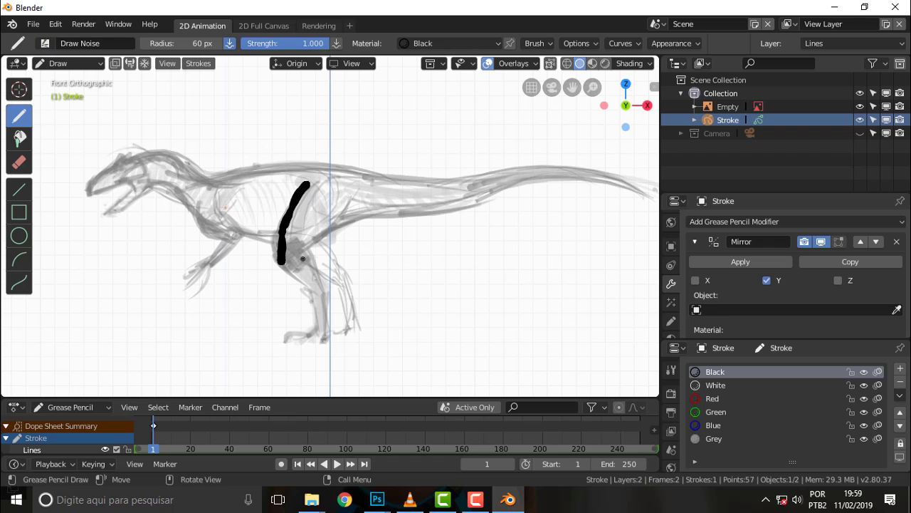
pyautogui.moveTo(343, 212)
pyautogui.mouseDown()
pyautogui.moveTo(302, 254)
pyautogui.moveTo(322, 292)
pyautogui.mouseUp()
pyautogui.moveTo(280, 260)
pyautogui.mouseDown()
pyautogui.moveTo(321, 293)
pyautogui.moveTo(324, 334)
pyautogui.mouseUp()
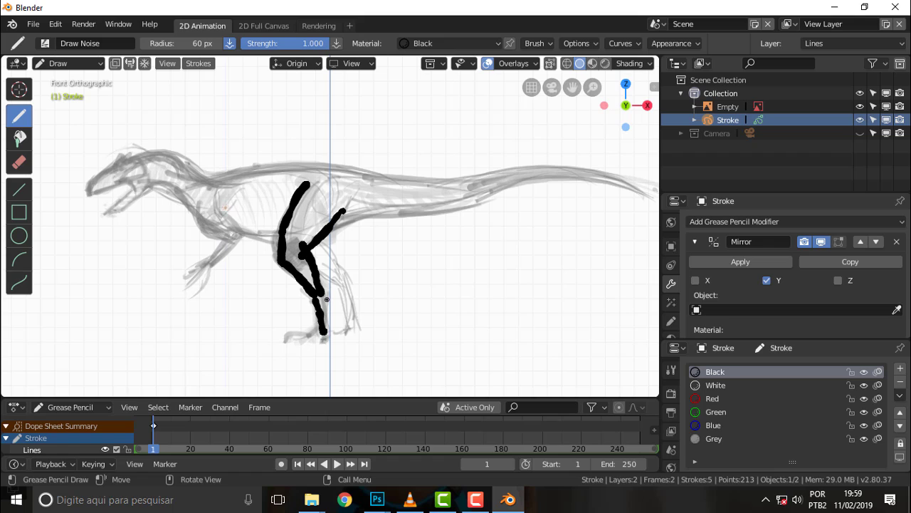
pyautogui.moveTo(318, 296)
pyautogui.mouseDown()
pyautogui.moveTo(326, 332)
pyautogui.moveTo(287, 338)
pyautogui.mouseUp()
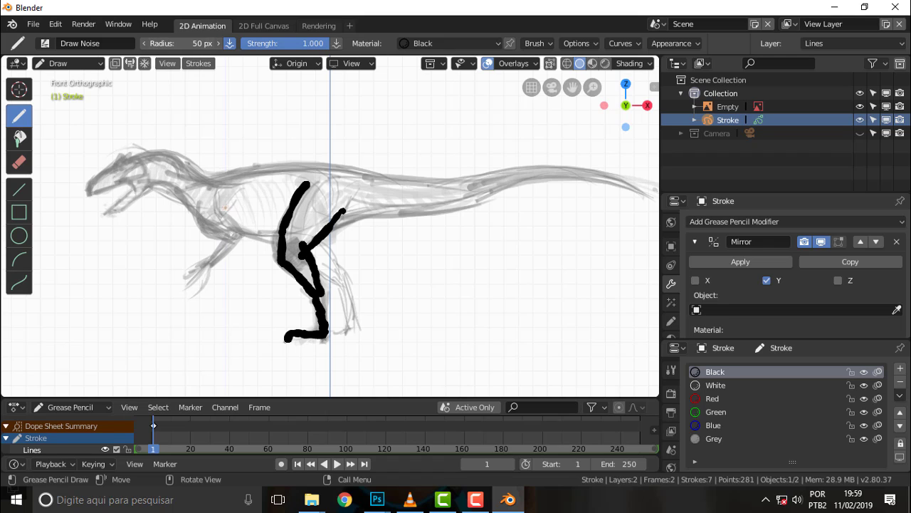
# - Trace and thicken the dinosaur's arm with black strokes
pyautogui.moveTo(198, 200); pyautogui.dragTo(225, 246)
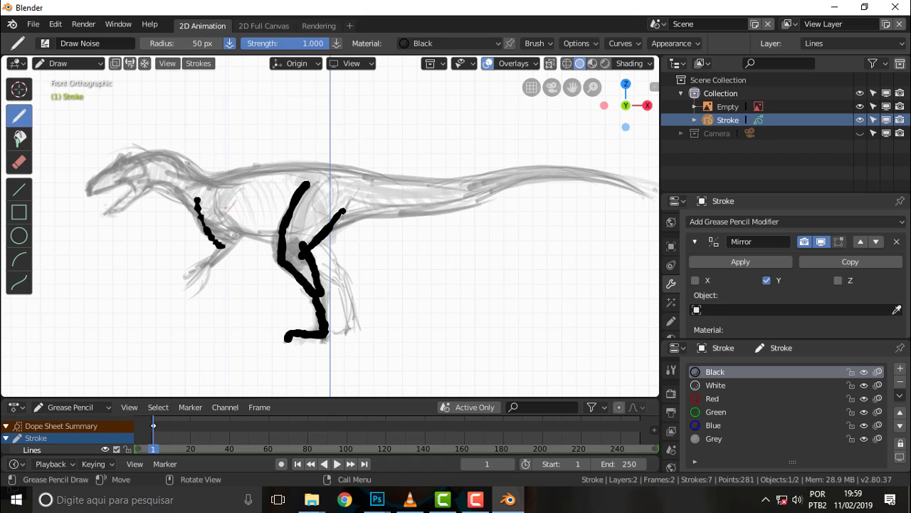
pyautogui.moveTo(218, 205)
pyautogui.mouseDown()
pyautogui.moveTo(236, 241)
pyautogui.moveTo(211, 264)
pyautogui.mouseUp()
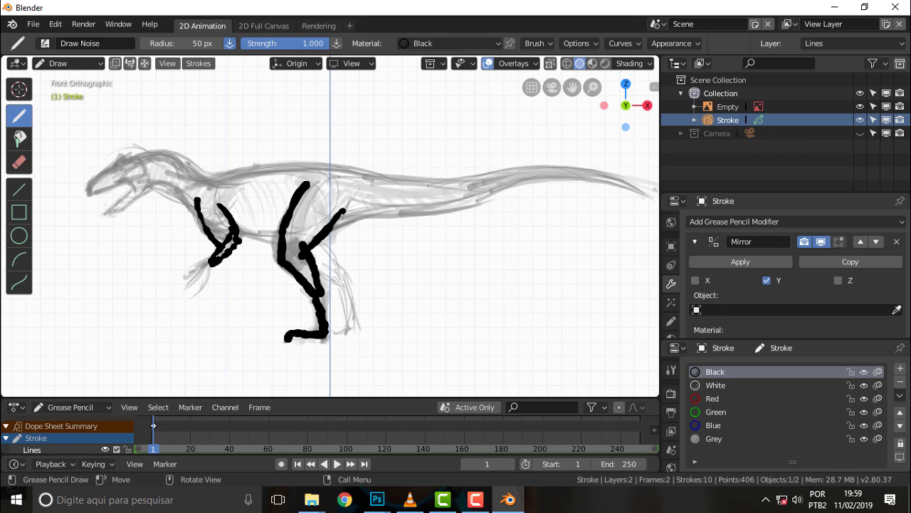
pyautogui.moveTo(214, 207)
pyautogui.mouseDown()
pyautogui.moveTo(229, 235)
pyautogui.moveTo(188, 275)
pyautogui.moveTo(194, 295)
pyautogui.moveTo(205, 291)
pyautogui.mouseUp()
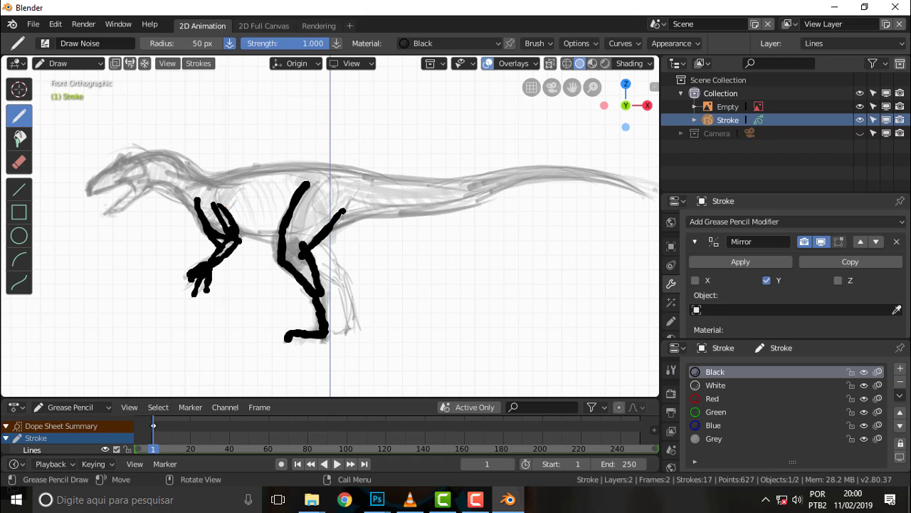
# - Thicken and fill the leg, tip the foot, undo a stray foot stroke, and reinforce the arm
pyautogui.moveTo(297, 247); pyautogui.dragTo(312, 284)
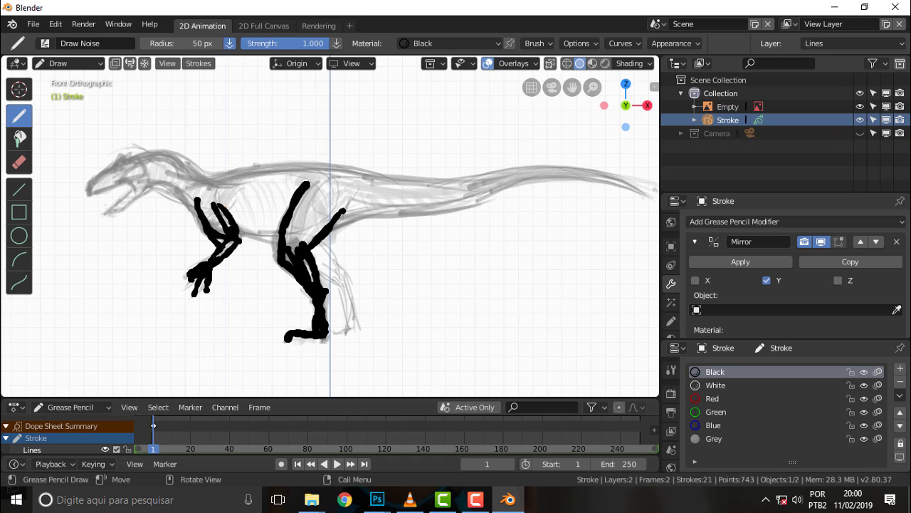
pyautogui.moveTo(333, 336); pyautogui.dragTo(338, 344)
pyautogui.moveTo(314, 217)
pyautogui.mouseDown()
pyautogui.moveTo(299, 246)
pyautogui.moveTo(333, 208)
pyautogui.moveTo(303, 216)
pyautogui.mouseUp()
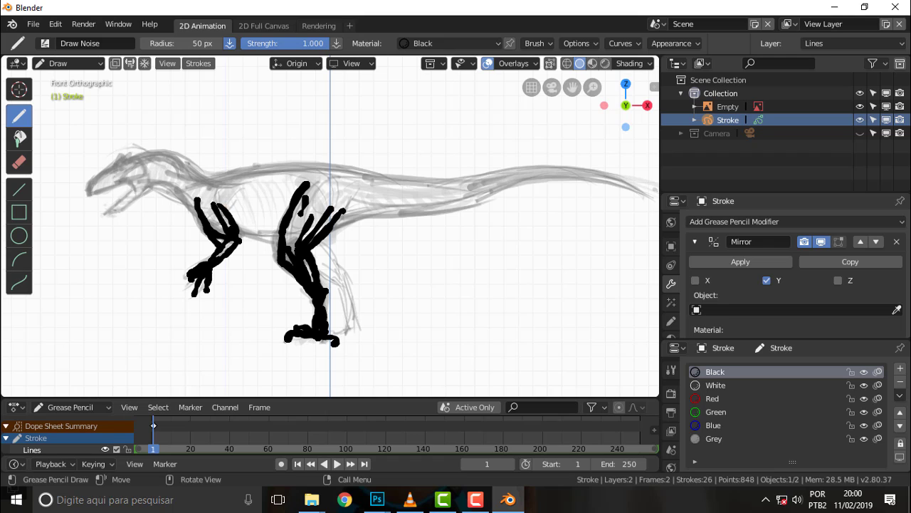
pyautogui.moveTo(287, 245); pyautogui.dragTo(307, 202)
pyautogui.moveTo(292, 331); pyautogui.dragTo(269, 335)
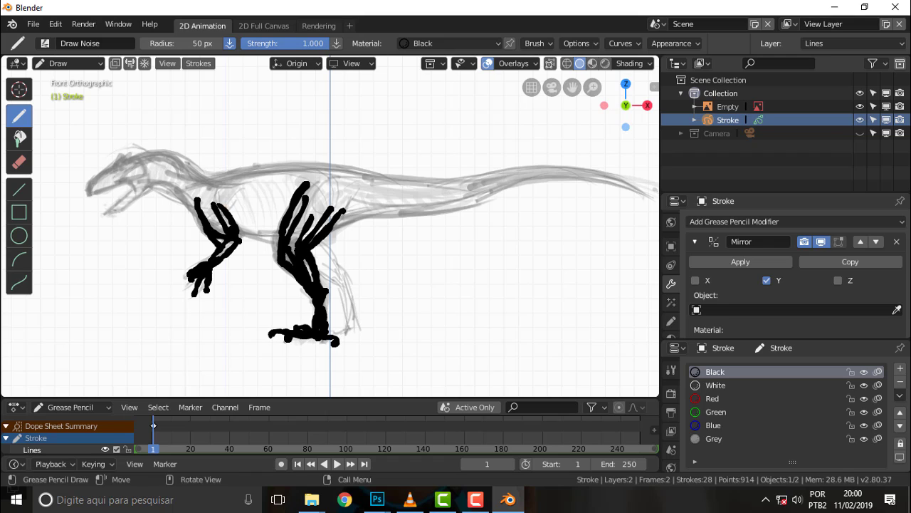
pyautogui.hotkey('ctrl', 'z')
pyautogui.moveTo(204, 206); pyautogui.dragTo(223, 242)
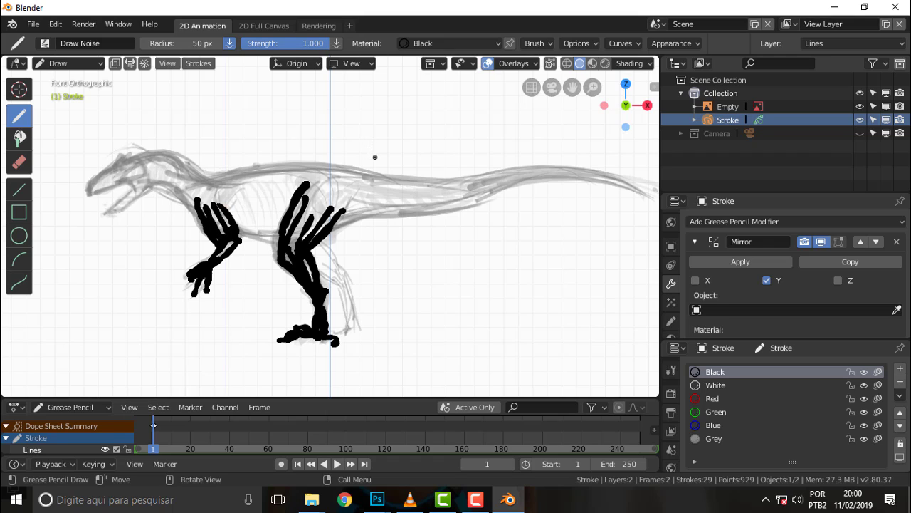
# - In Edit Mode, select all limb strokes and move them about 0.16 m along Y
pyautogui.click(71, 63)
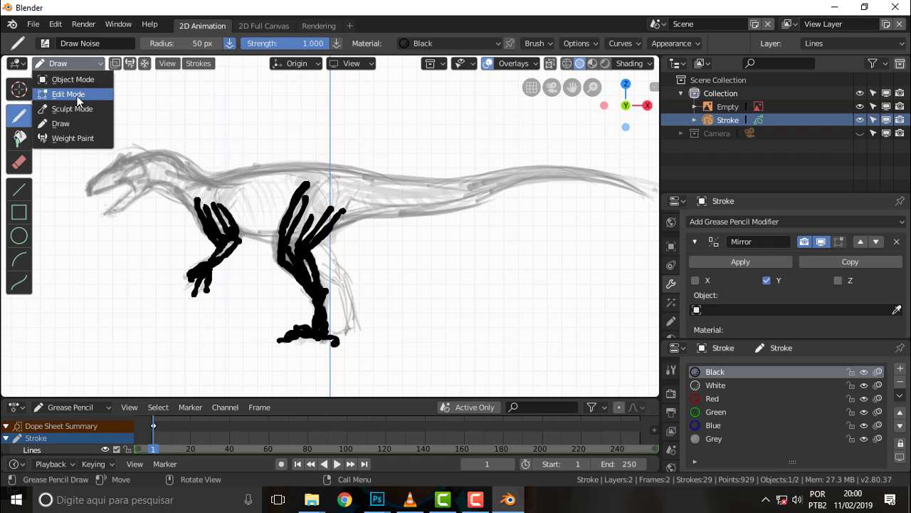
pyautogui.click(72, 93)
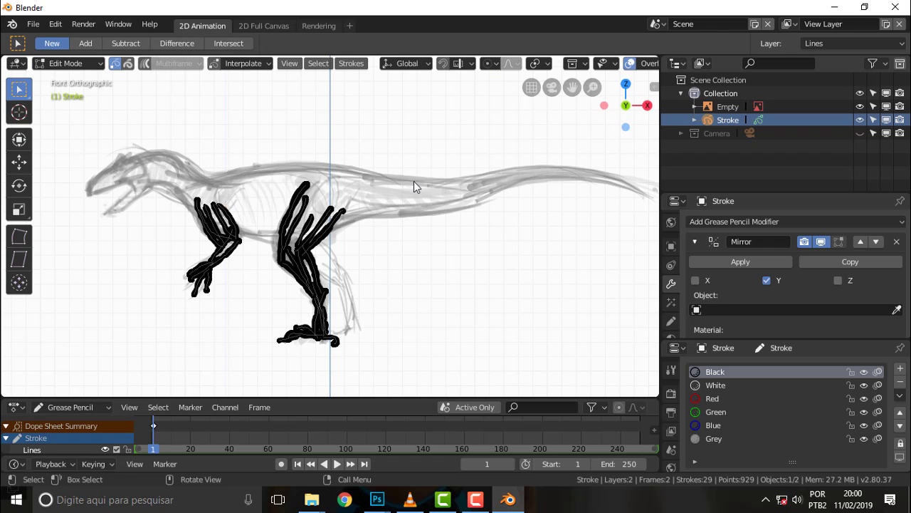
pyautogui.press('a')
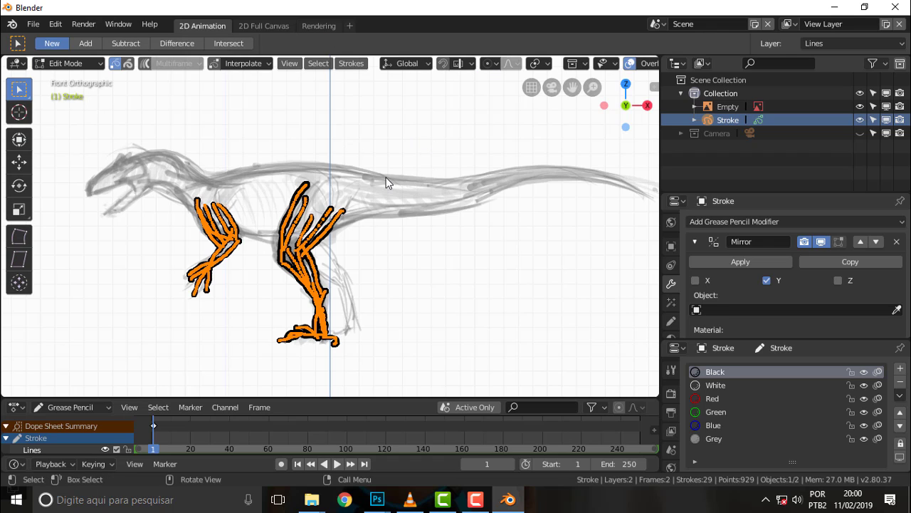
pyautogui.moveTo(388, 177)
pyautogui.mouseDown(button='middle')
pyautogui.moveTo(470, 180)
pyautogui.moveTo(522, 194)
pyautogui.moveTo(307, 210)
pyautogui.moveTo(518, 207)
pyautogui.moveTo(497, 202)
pyautogui.mouseUp(button='middle')
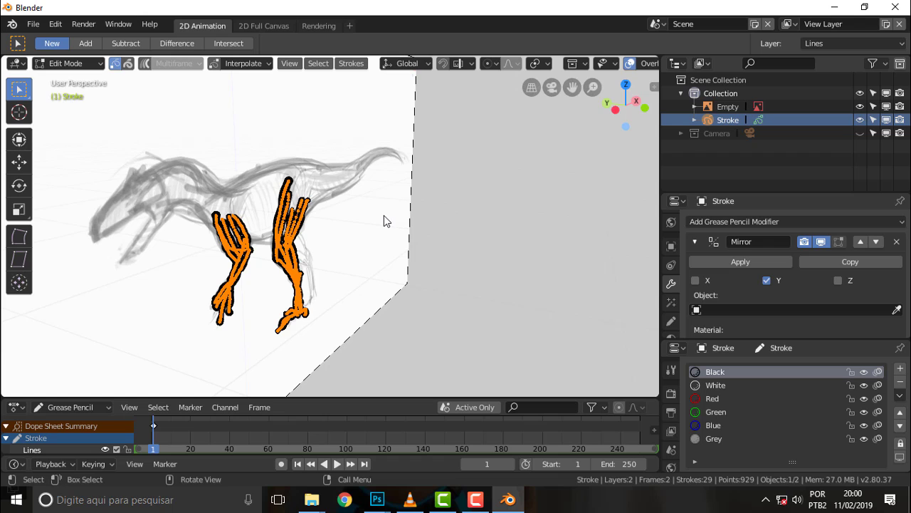
pyautogui.press('g')
pyautogui.press('x')
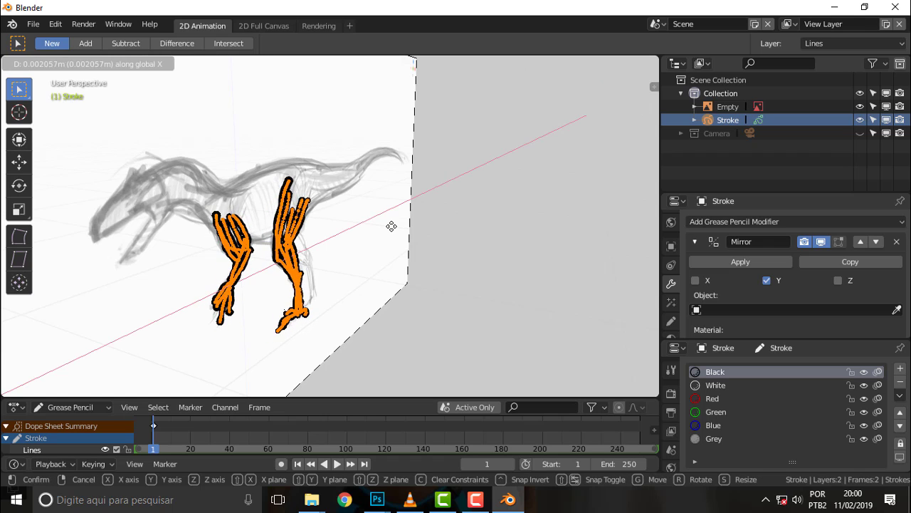
pyautogui.press('y')
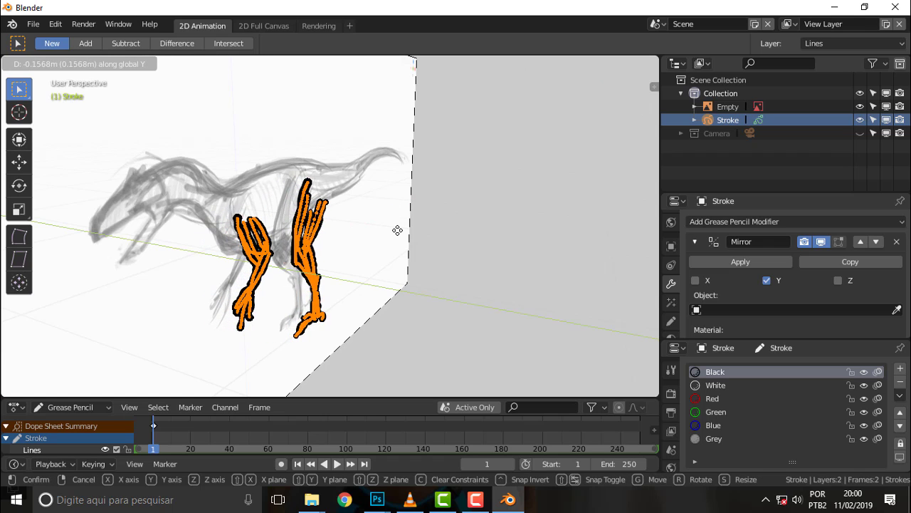
pyautogui.click(401, 230)
# - Tilt the limb strokes roughly 7° around the X axis
pyautogui.moveTo(430, 227)
pyautogui.mouseDown(button='middle')
pyautogui.moveTo(527, 217)
pyautogui.moveTo(292, 219)
pyautogui.moveTo(340, 238)
pyautogui.mouseUp(button='middle')
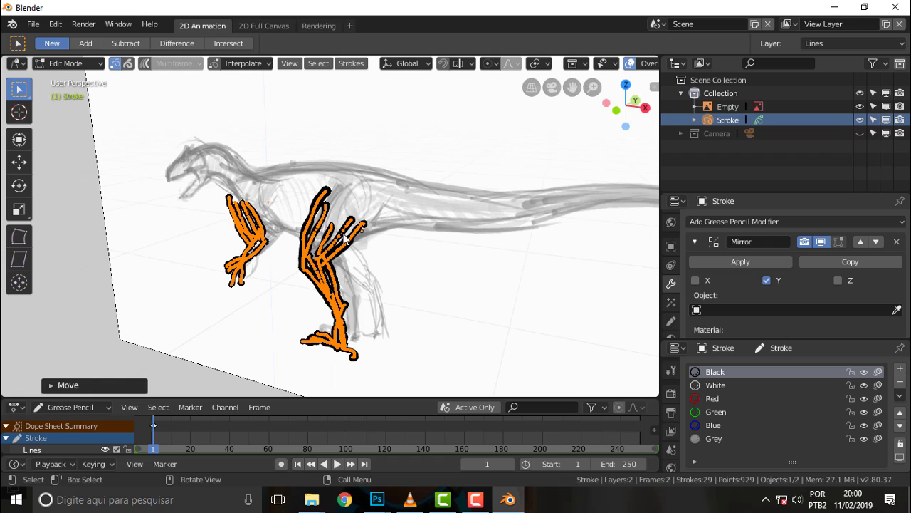
pyautogui.press('r')
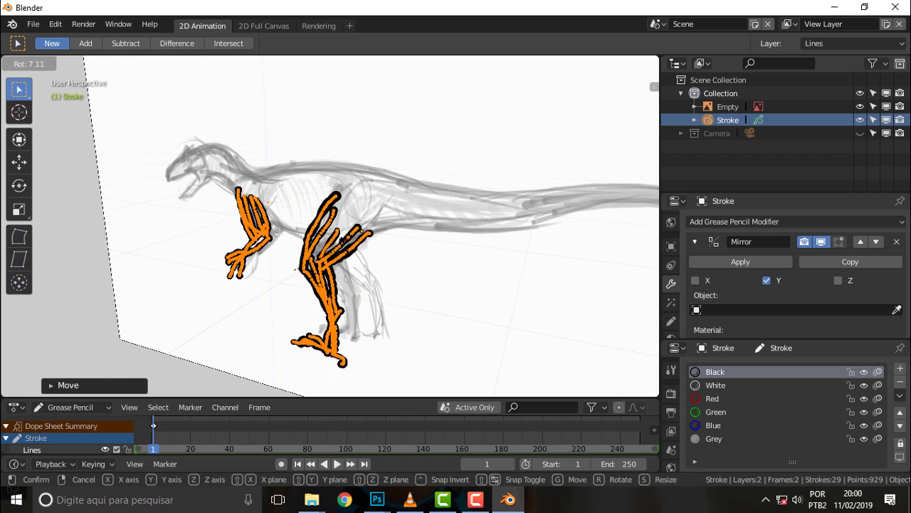
pyautogui.press('x')
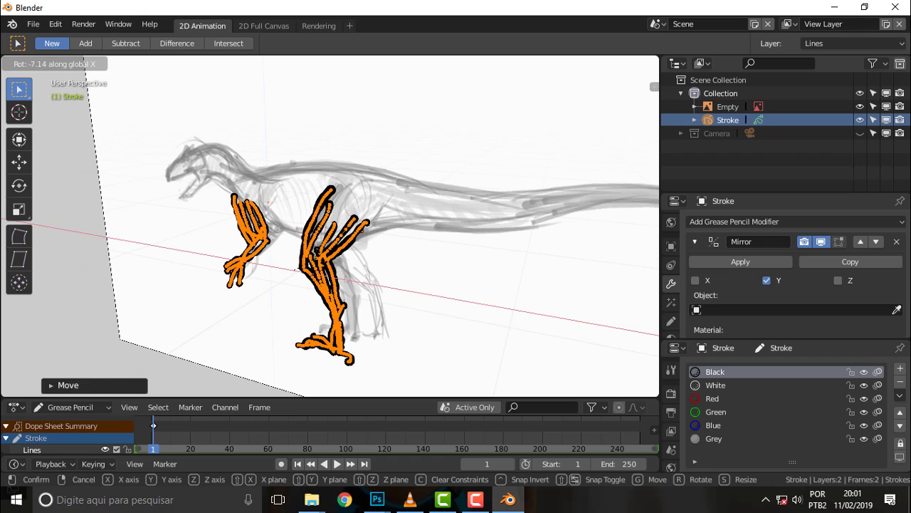
pyautogui.click(367, 244)
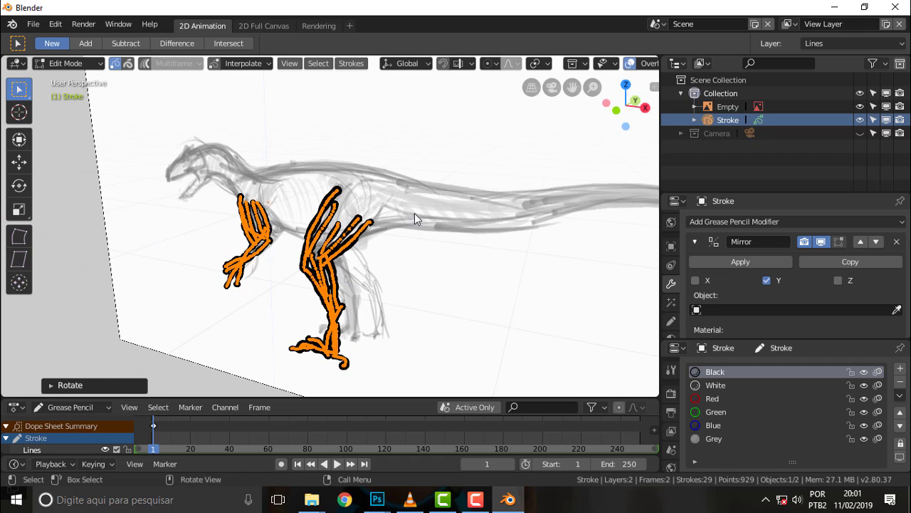
pyautogui.moveTo(415, 213)
pyautogui.mouseDown(button='middle')
pyautogui.moveTo(519, 226)
pyautogui.moveTo(367, 171)
pyautogui.mouseUp(button='middle')
pyautogui.click(77, 66)
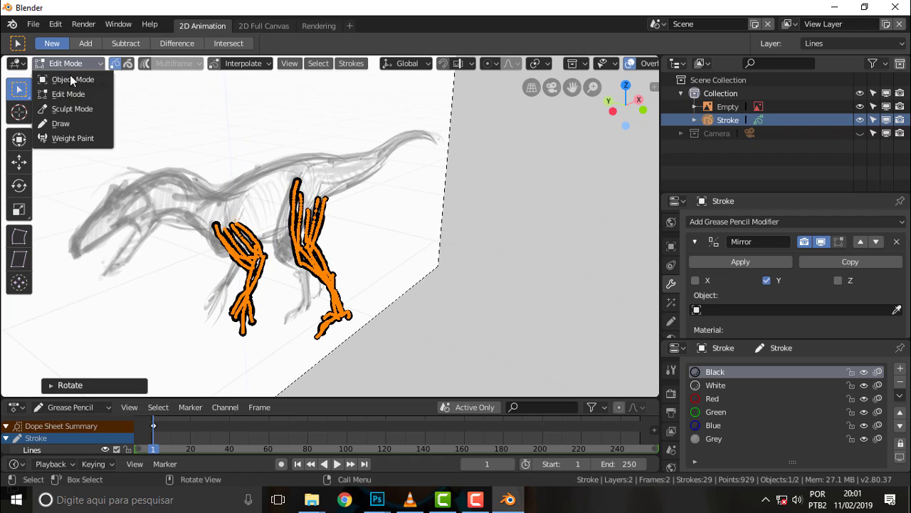
# - Switch to Draw mode and back to Edit Mode, then rotate the limbs about 7.12° around X upright
pyautogui.click(77, 124)
pyautogui.moveTo(396, 136)
pyautogui.mouseDown(button='middle')
pyautogui.moveTo(455, 119)
pyautogui.moveTo(406, 112)
pyautogui.moveTo(172, 122)
pyautogui.moveTo(501, 117)
pyautogui.moveTo(450, 108)
pyautogui.moveTo(387, 122)
pyautogui.moveTo(171, 119)
pyautogui.moveTo(425, 116)
pyautogui.moveTo(339, 146)
pyautogui.moveTo(311, 143)
pyautogui.mouseUp(button='middle')
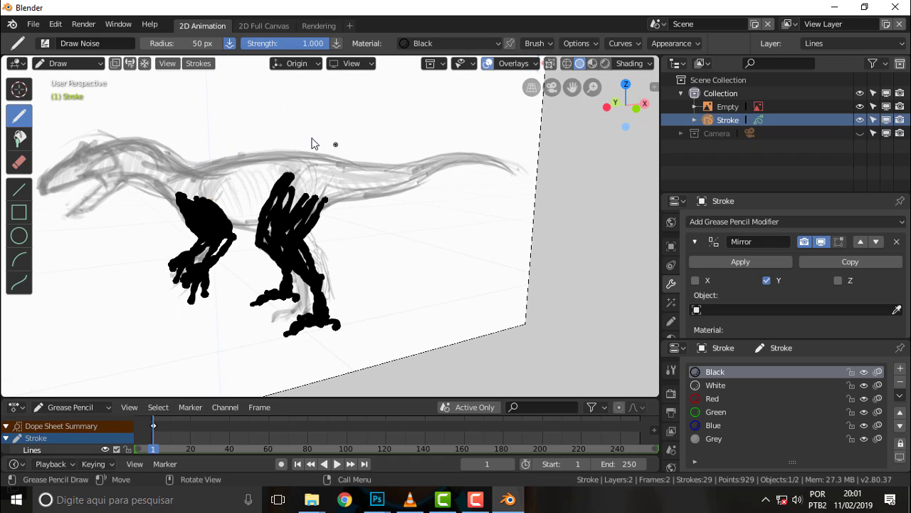
pyautogui.click(71, 66)
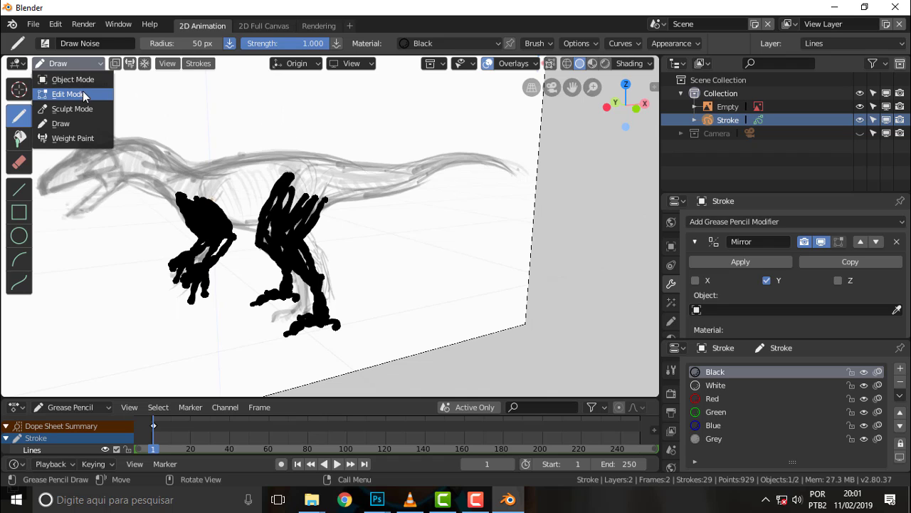
pyautogui.click(82, 92)
pyautogui.moveTo(413, 190)
pyautogui.mouseDown(button='middle')
pyautogui.moveTo(511, 173)
pyautogui.moveTo(255, 106)
pyautogui.mouseUp(button='middle')
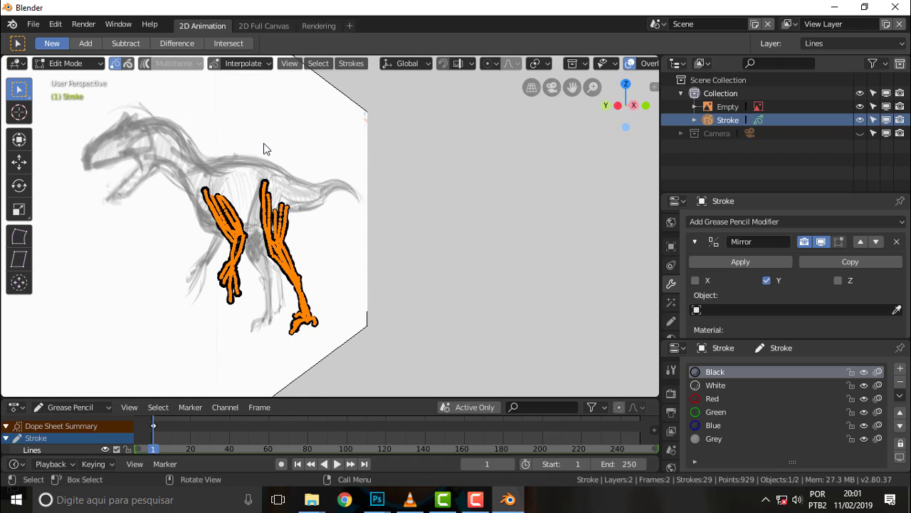
pyautogui.press('r')
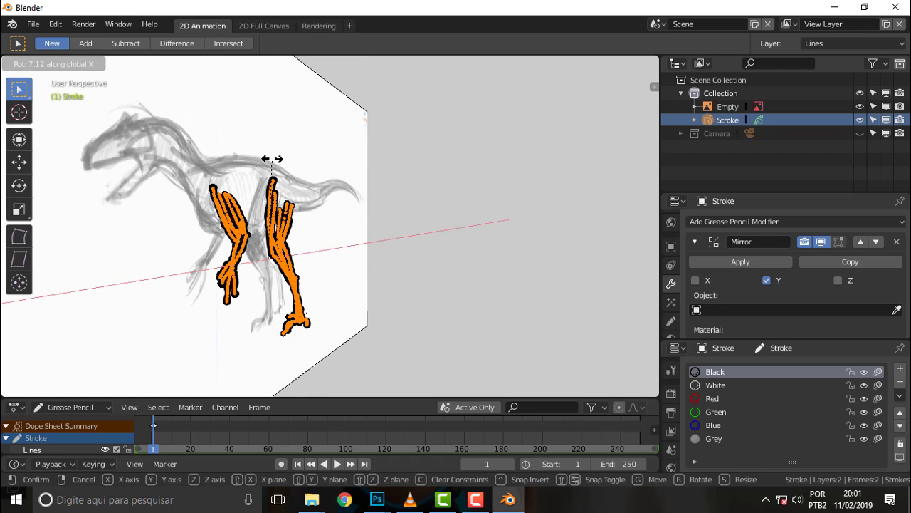
pyautogui.click(273, 163)
pyautogui.moveTo(398, 154)
pyautogui.mouseDown(button='middle')
pyautogui.moveTo(409, 155)
pyautogui.moveTo(260, 162)
pyautogui.mouseUp(button='middle')
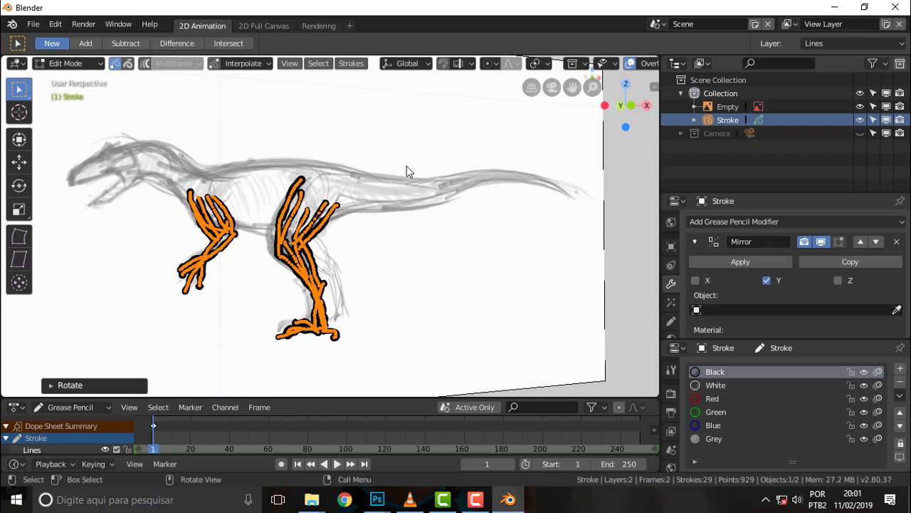
pyautogui.moveTo(406, 171); pyautogui.dragTo(416, 170, button='middle')
# - In front orthographic view, clear the selection and box-select the smaller limb near the chest
pyautogui.press('KP_1')
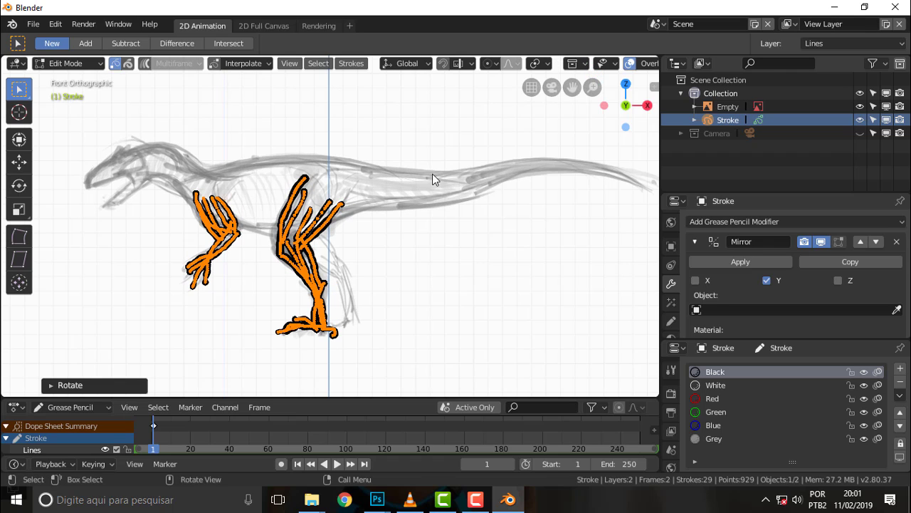
pyautogui.click(188, 148)
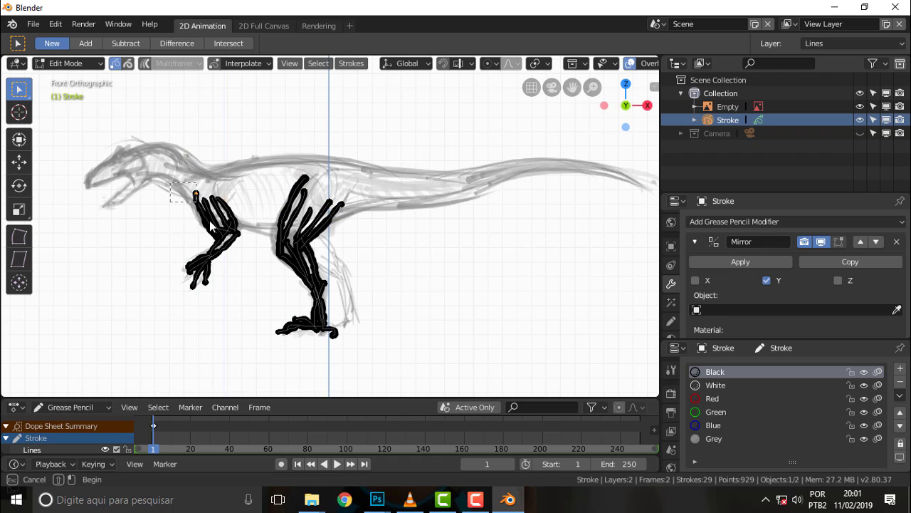
pyautogui.moveTo(170, 183); pyautogui.dragTo(250, 307)
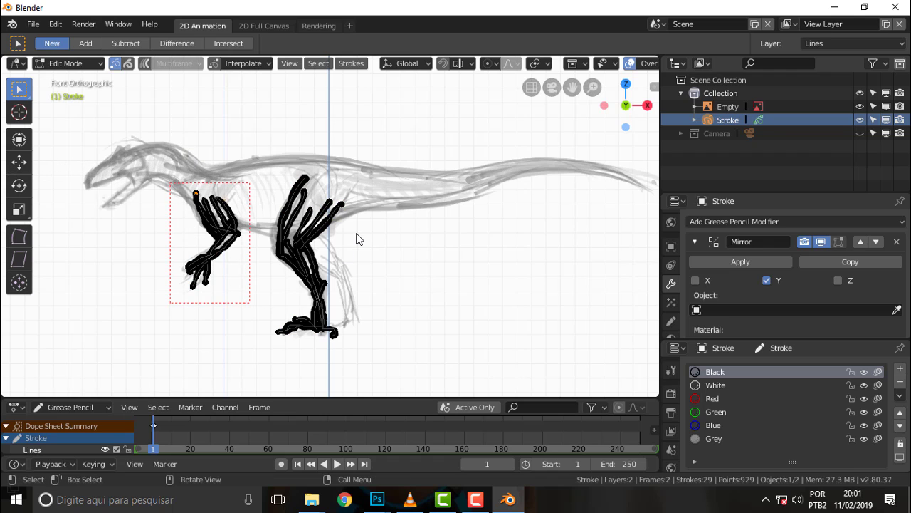
pyautogui.click(230, 215)
pyautogui.press('b')
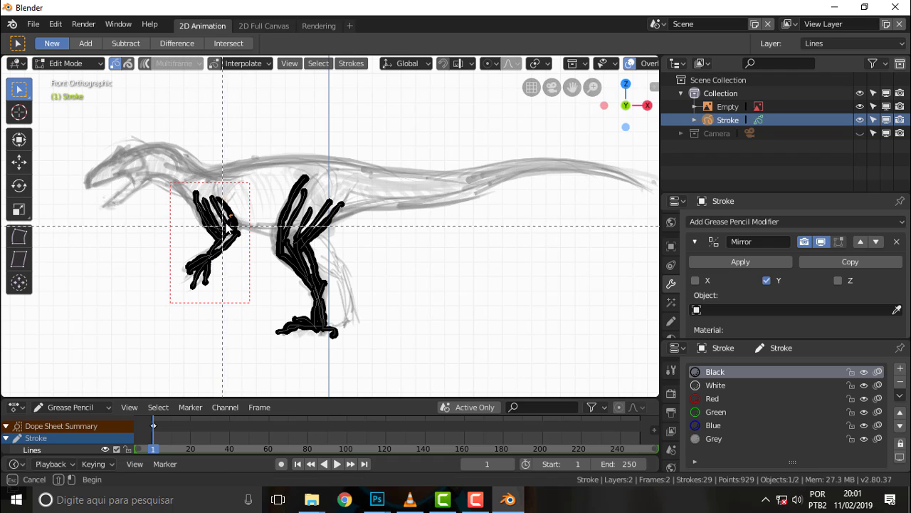
pyautogui.press('Escape')
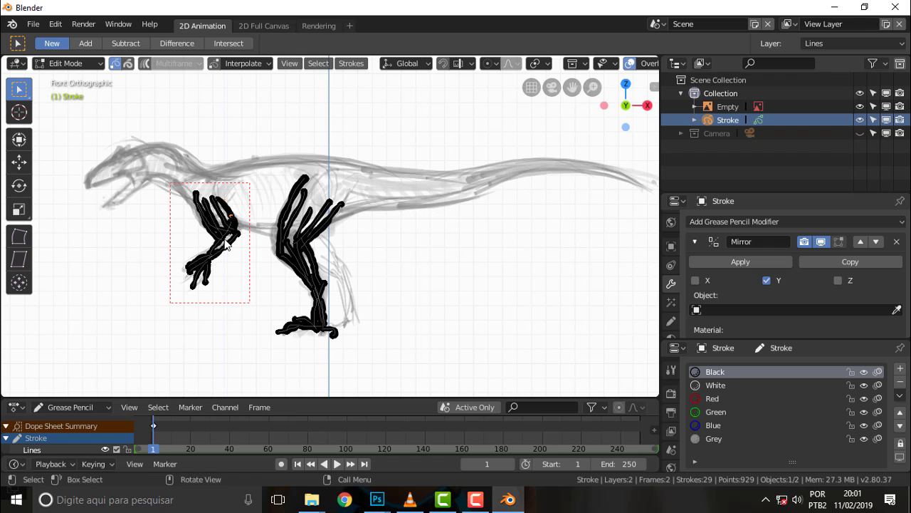
pyautogui.press('a')
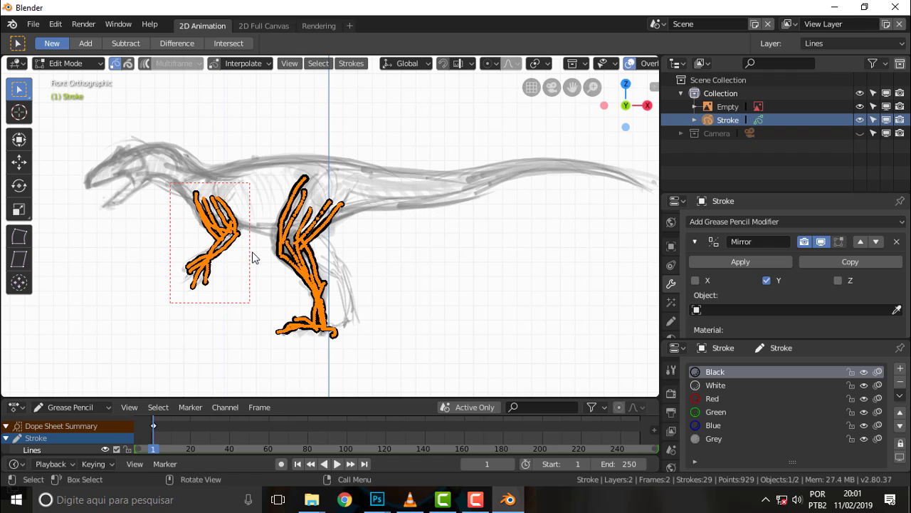
pyautogui.click(198, 193)
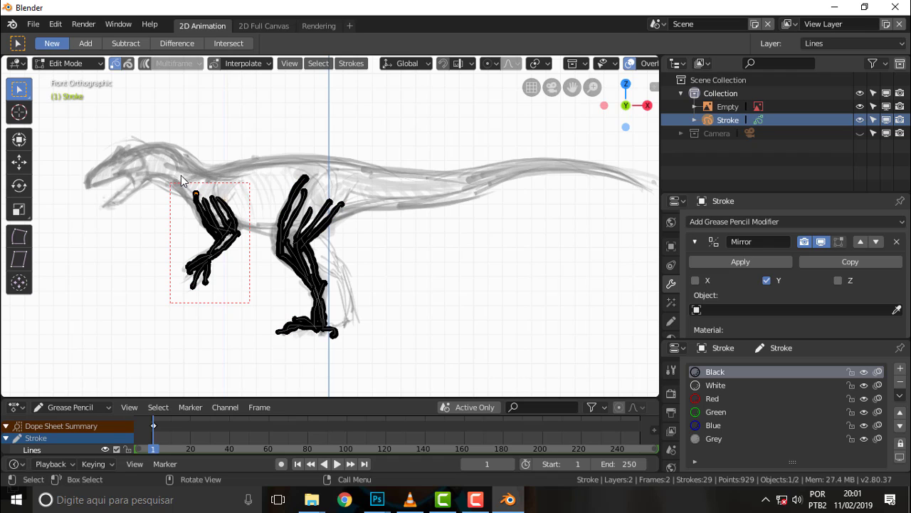
pyautogui.press('b')
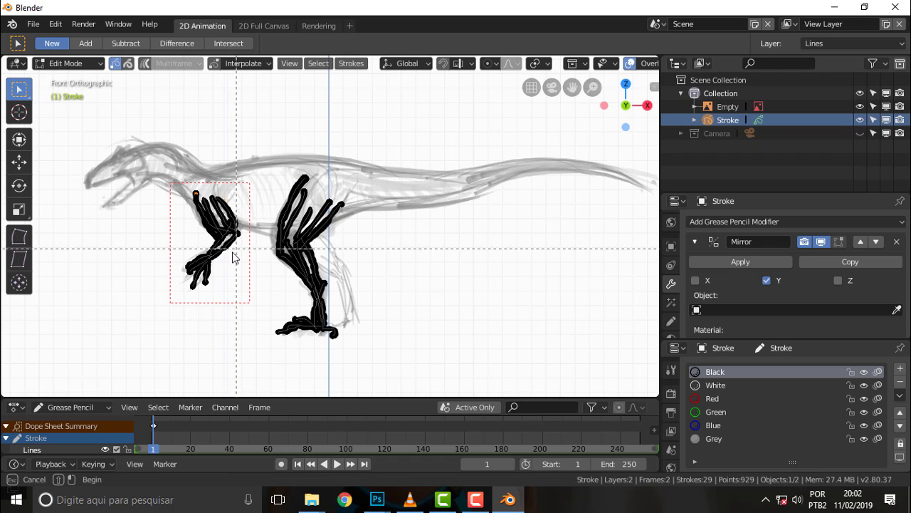
pyautogui.moveTo(190, 290); pyautogui.dragTo(251, 168)
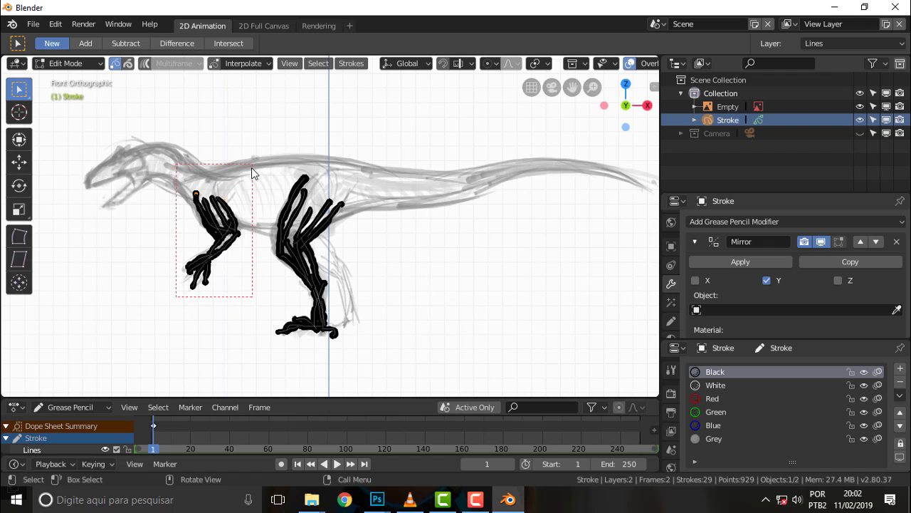
# - Shift-click each stroke of the smaller front limb, including its foot strokes, to select it
pyautogui.click(216, 233)
pyautogui.keyDown('alt'); pyautogui.click(224, 231); pyautogui.keyUp('alt')
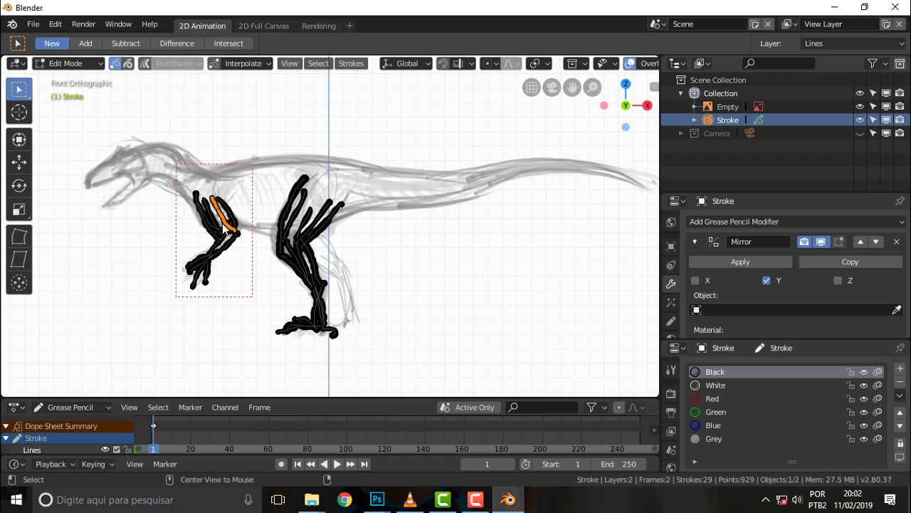
pyautogui.keyDown('alt'); pyautogui.keyDown('shift'); pyautogui.click(212, 225); pyautogui.keyUp('shift'); pyautogui.keyUp('alt')
pyautogui.keyDown('alt'); pyautogui.keyDown('shift'); pyautogui.click(210, 228); pyautogui.keyUp('shift'); pyautogui.keyUp('alt')
pyautogui.keyDown('alt'); pyautogui.keyDown('shift'); pyautogui.click(210, 231); pyautogui.keyUp('shift'); pyautogui.keyUp('alt')
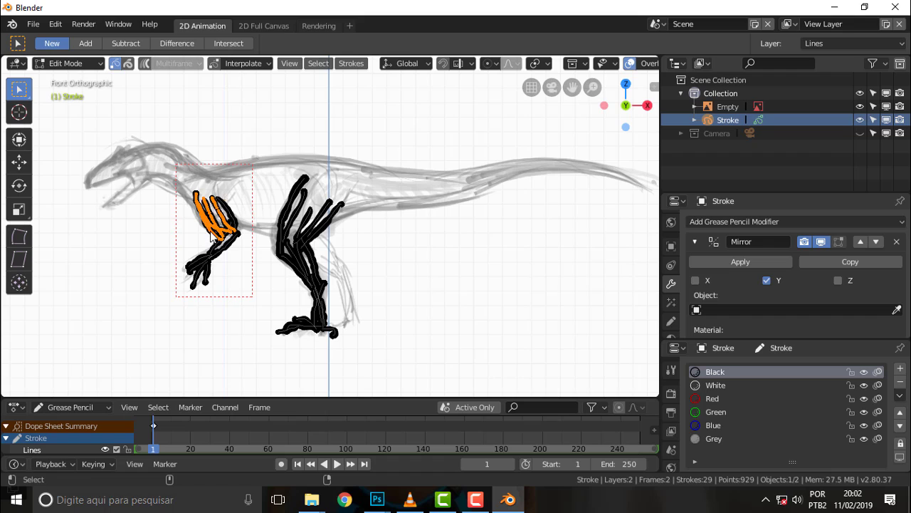
pyautogui.keyDown('alt'); pyautogui.keyDown('shift'); pyautogui.click(219, 245); pyautogui.keyUp('shift'); pyautogui.keyUp('alt')
pyautogui.keyDown('shift'); pyautogui.click(210, 265); pyautogui.keyUp('shift')
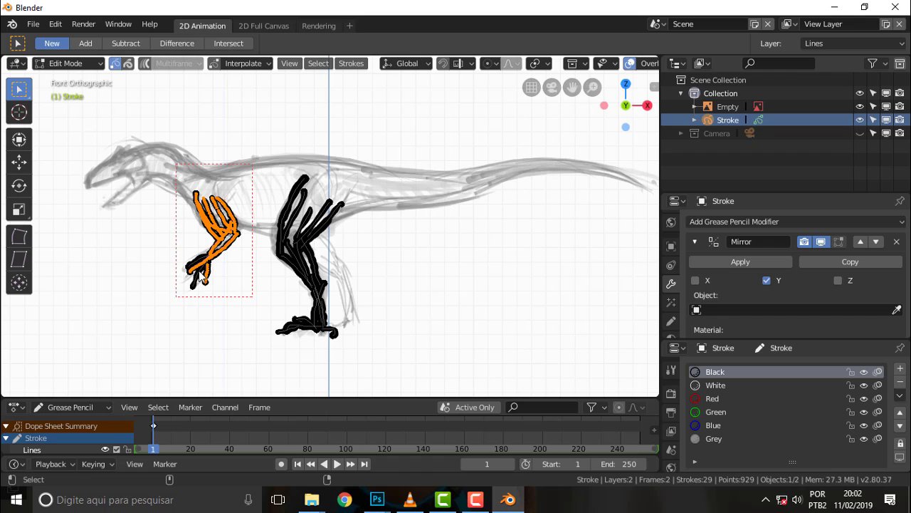
pyautogui.keyDown('shift'); pyautogui.click(201, 276); pyautogui.keyUp('shift')
pyautogui.keyDown('shift'); pyautogui.click(203, 264); pyautogui.keyUp('shift')
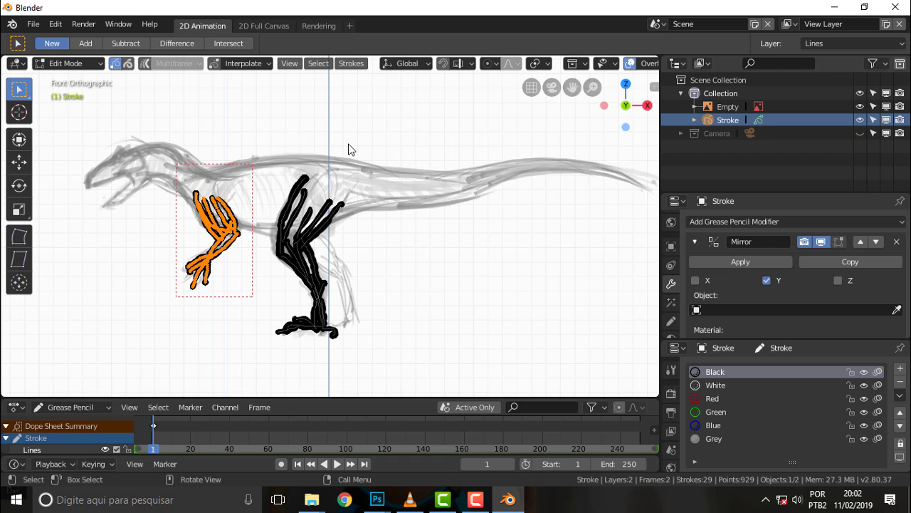
# - Move the front limb about -0.14 m along Y, separating it in depth from the hind leg
pyautogui.moveTo(349, 147)
pyautogui.mouseDown(button='middle')
pyautogui.moveTo(474, 149)
pyautogui.moveTo(420, 143)
pyautogui.mouseUp(button='middle')
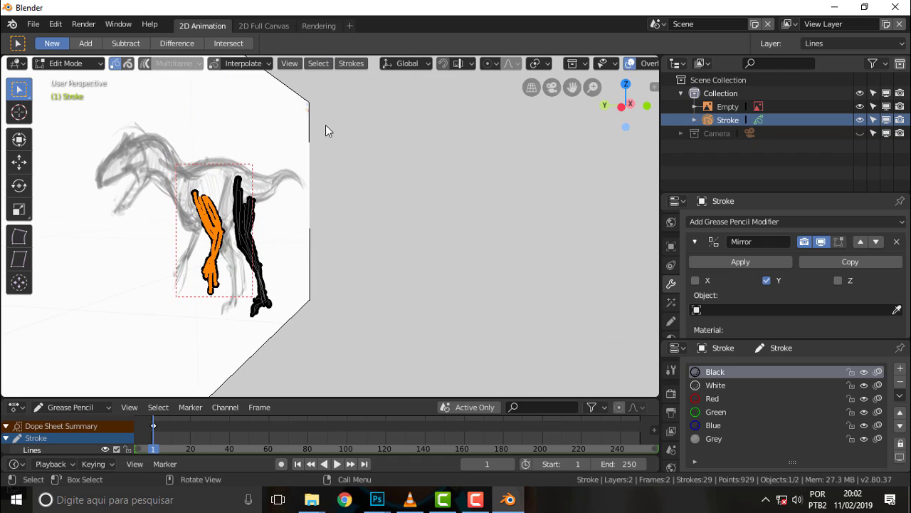
pyautogui.press('g')
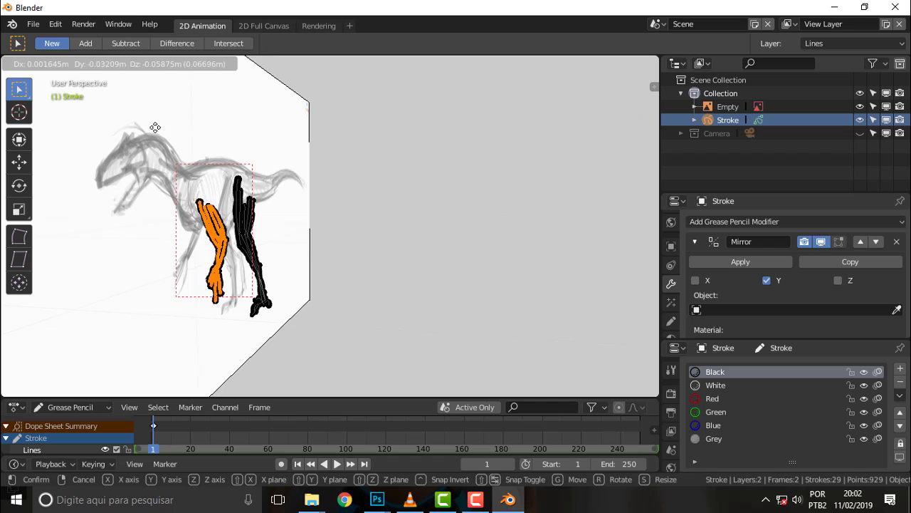
pyautogui.press('x')
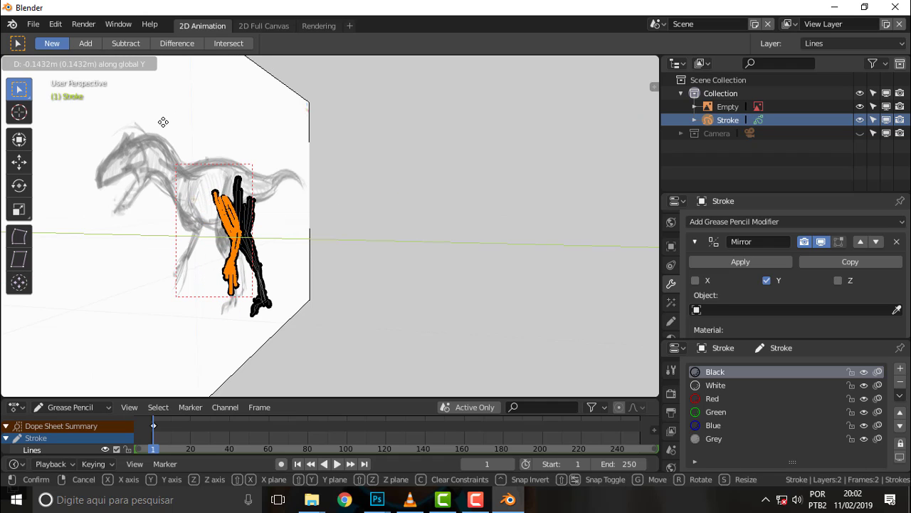
pyautogui.click(180, 140)
pyautogui.moveTo(409, 139)
pyautogui.mouseDown(button='middle')
pyautogui.moveTo(399, 152)
pyautogui.moveTo(295, 143)
pyautogui.mouseUp(button='middle')
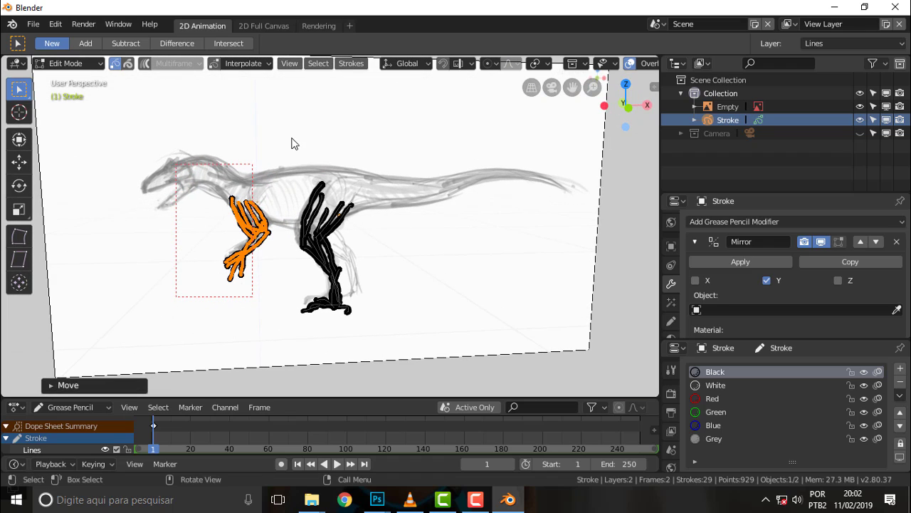
# - In Draw mode and front view, ink the head-to-neck outline and the belly line toward the tail
pyautogui.click(71, 63)
pyautogui.click(61, 124)
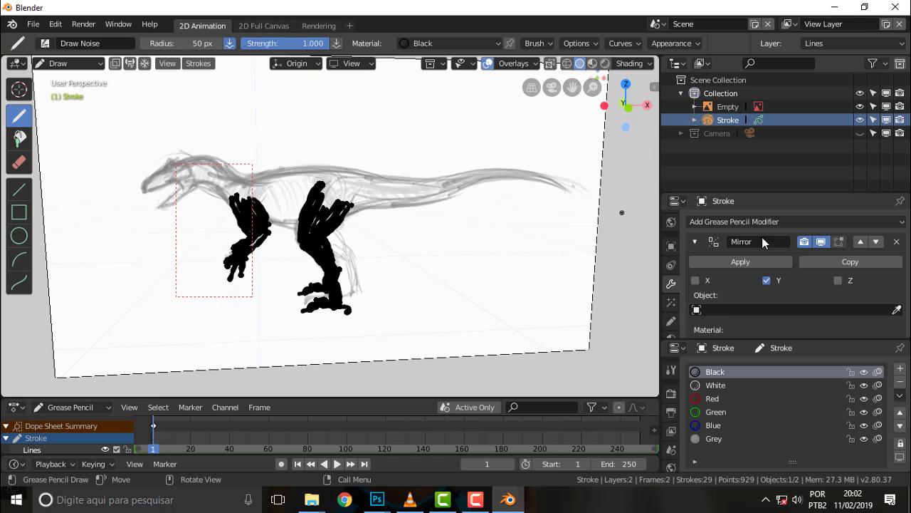
pyautogui.click(592, 243)
pyautogui.press('KP_1')
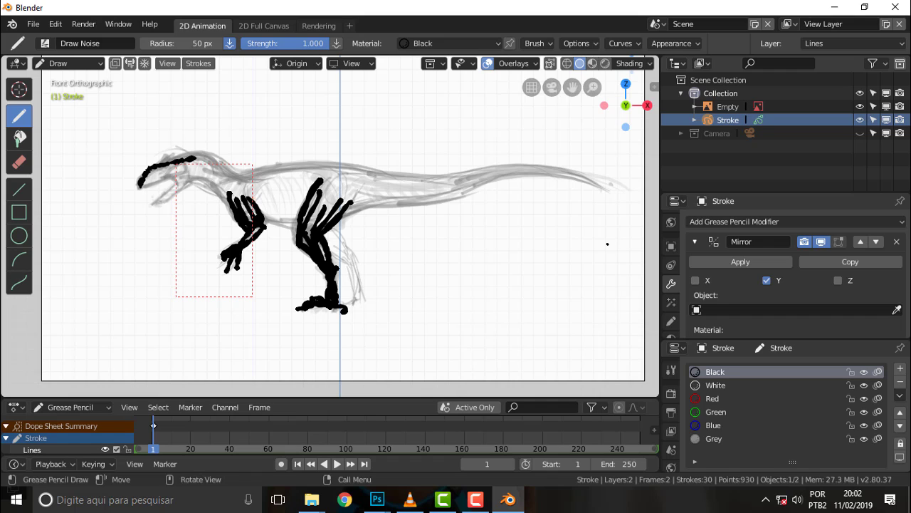
pyautogui.moveTo(242, 177)
pyautogui.mouseDown()
pyautogui.moveTo(343, 168)
pyautogui.moveTo(420, 182)
pyautogui.moveTo(569, 169)
pyautogui.moveTo(599, 191)
pyautogui.mouseUp()
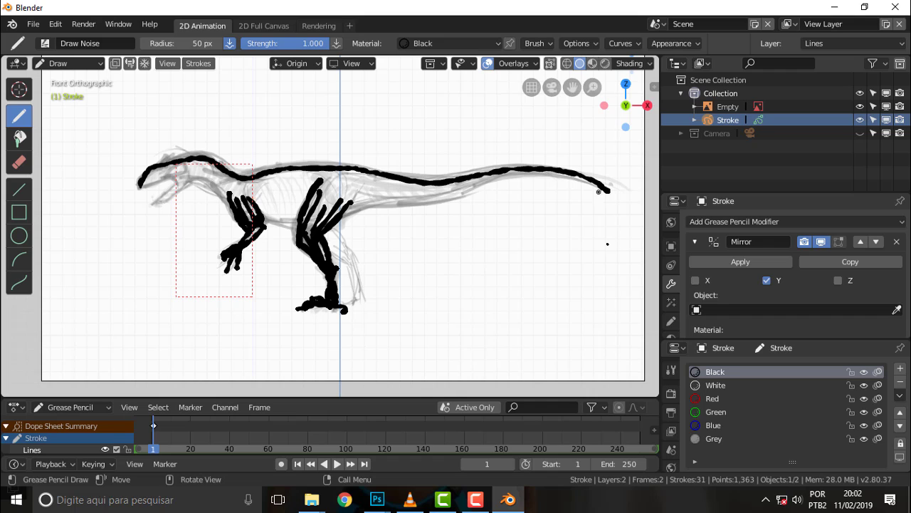
pyautogui.moveTo(370, 211); pyautogui.dragTo(504, 181)
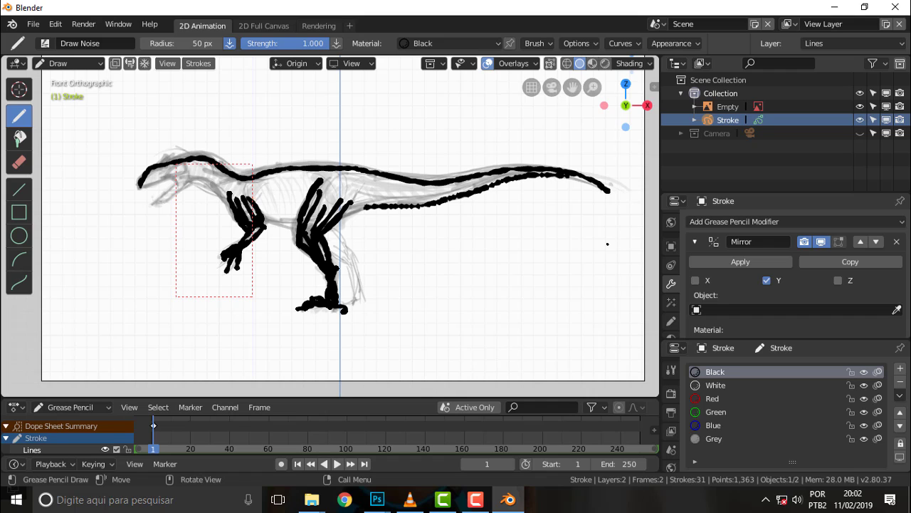
pyautogui.moveTo(606, 190); pyautogui.dragTo(609, 191)
# - Ink the upper and lower jaw lines and skull strokes, then check from an angle
pyautogui.moveTo(139, 189); pyautogui.dragTo(189, 174)
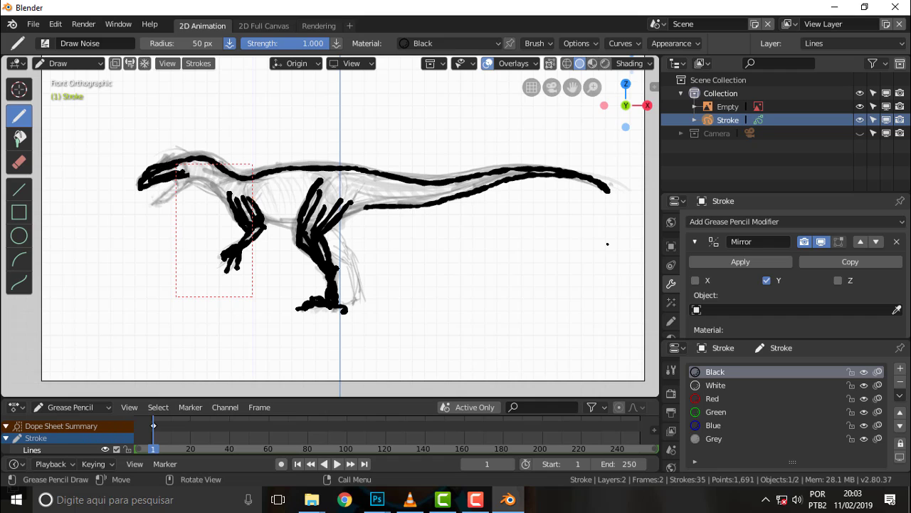
pyautogui.moveTo(165, 172); pyautogui.dragTo(184, 167)
pyautogui.moveTo(155, 203)
pyautogui.mouseDown()
pyautogui.moveTo(210, 163)
pyautogui.moveTo(197, 176)
pyautogui.mouseUp()
pyautogui.moveTo(195, 171); pyautogui.dragTo(209, 180)
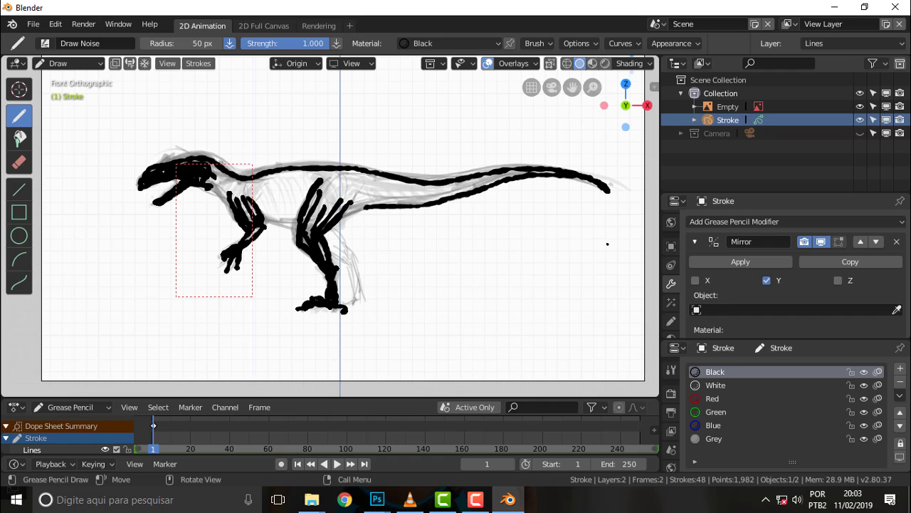
pyautogui.moveTo(191, 186); pyautogui.dragTo(218, 197)
pyautogui.moveTo(607, 244)
pyautogui.mouseDown(button='middle')
pyautogui.moveTo(403, 194)
pyautogui.moveTo(385, 169)
pyautogui.mouseUp(button='middle')
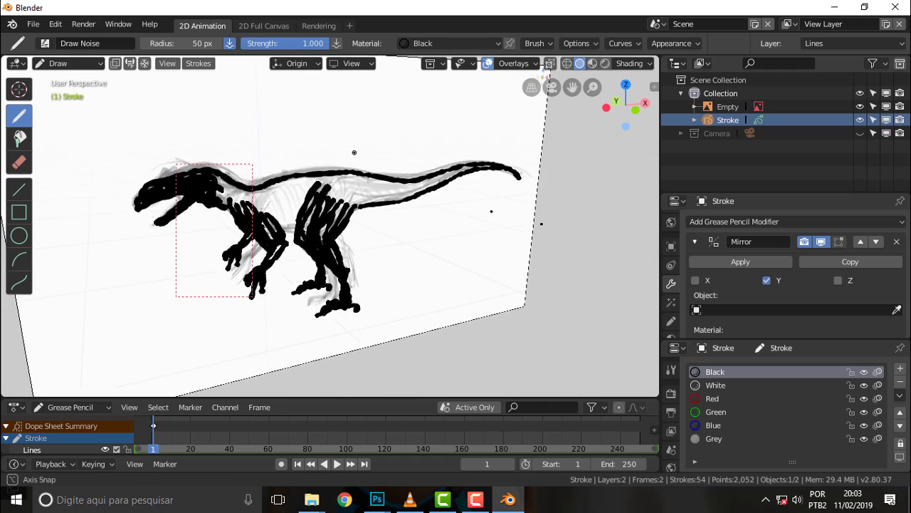
pyautogui.moveTo(448, 168); pyautogui.dragTo(323, 152, button='middle')
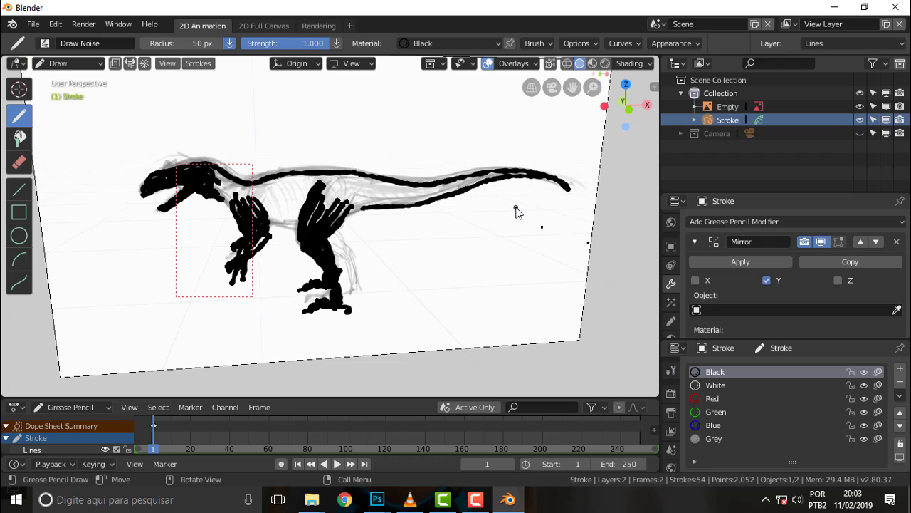
pyautogui.press('KP_1')
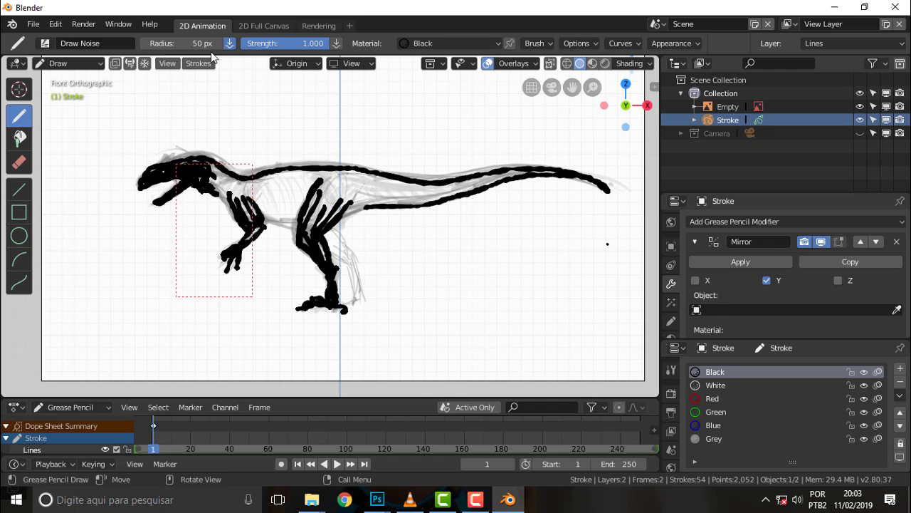
# - Reduce the brush radius to 35 px and draw neck strokes and rib lines across the chest
pyautogui.moveTo(212, 44); pyautogui.dragTo(199, 43)
pyautogui.moveTo(216, 184)
pyautogui.mouseDown()
pyautogui.moveTo(249, 195)
pyautogui.moveTo(254, 184)
pyautogui.moveTo(264, 218)
pyautogui.mouseUp()
pyautogui.moveTo(269, 175); pyautogui.dragTo(277, 223)
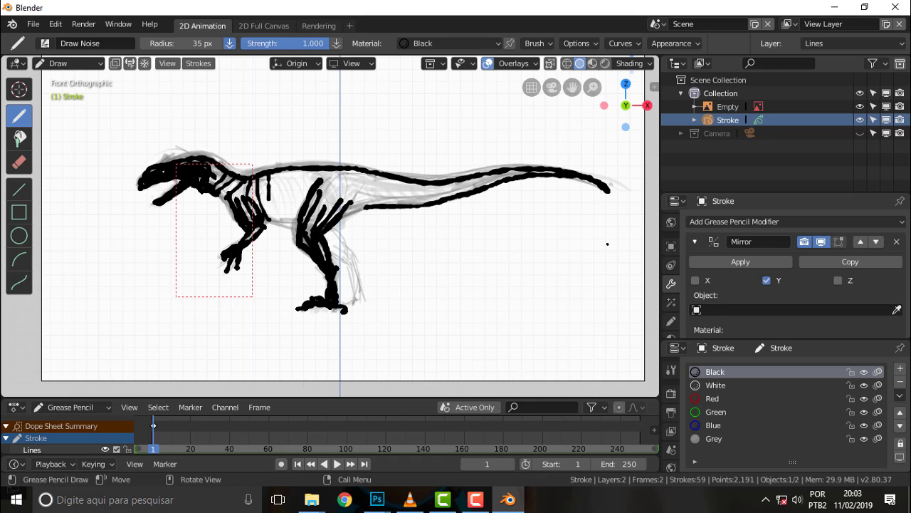
pyautogui.moveTo(280, 168)
pyautogui.mouseDown()
pyautogui.moveTo(279, 232)
pyautogui.moveTo(285, 223)
pyautogui.mouseUp()
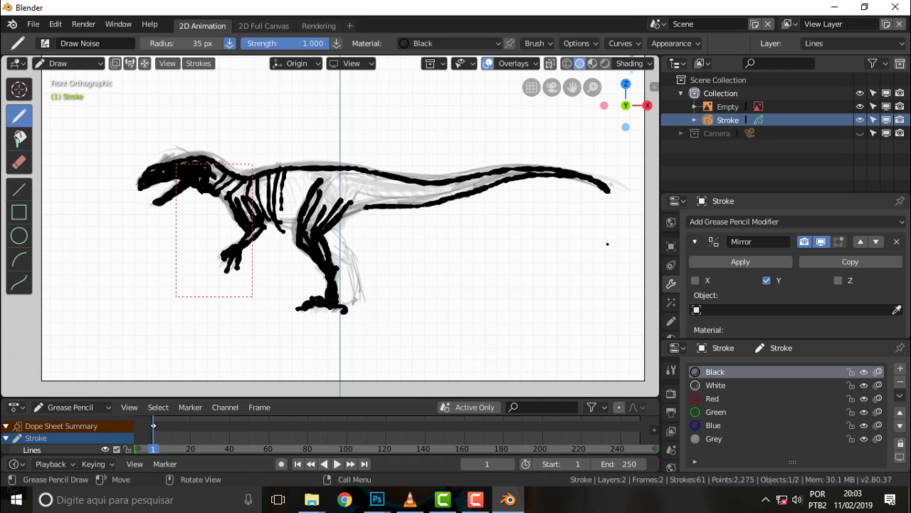
pyautogui.moveTo(289, 170); pyautogui.dragTo(292, 224)
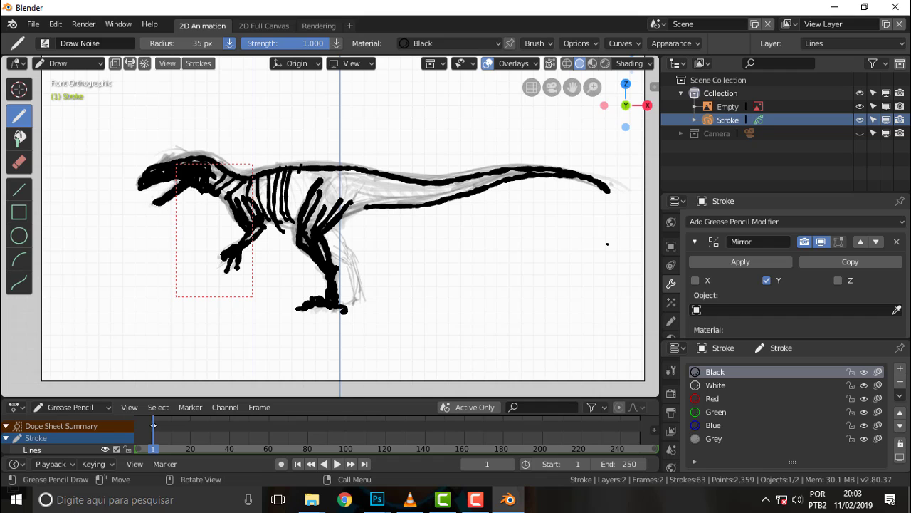
pyautogui.moveTo(299, 172); pyautogui.dragTo(293, 219)
pyautogui.moveTo(309, 173); pyautogui.dragTo(299, 217)
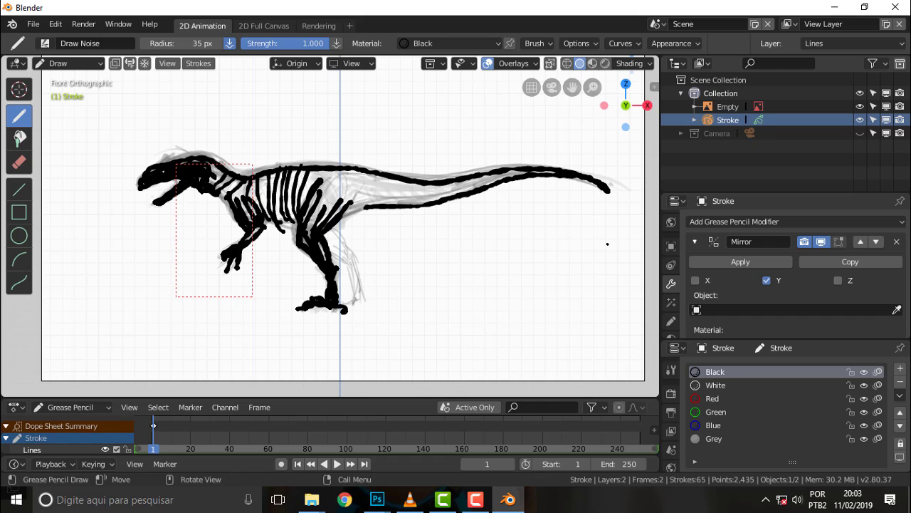
pyautogui.moveTo(313, 172)
pyautogui.mouseDown()
pyautogui.moveTo(311, 207)
pyautogui.moveTo(329, 209)
pyautogui.mouseUp()
pyautogui.moveTo(335, 171); pyautogui.dragTo(331, 207)
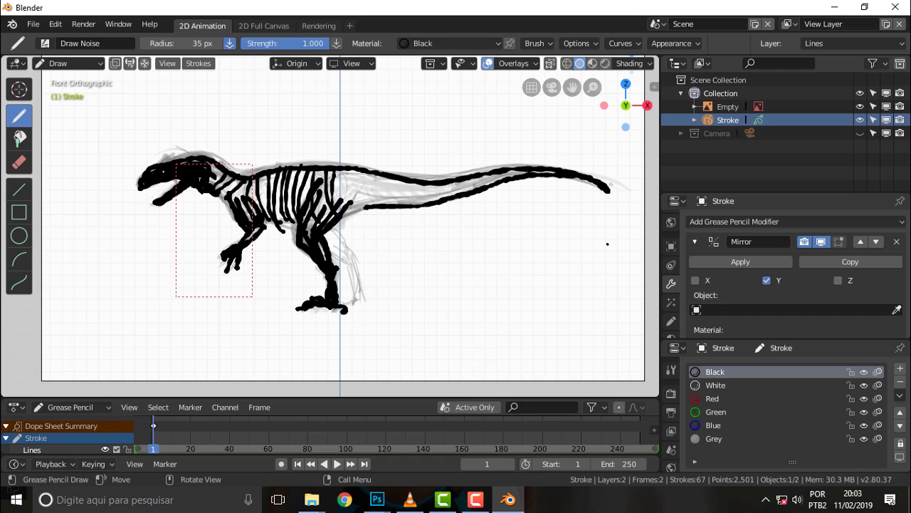
# - Add more ribs further back and long lines along the lower back and tail
pyautogui.moveTo(343, 170); pyautogui.dragTo(352, 216)
pyautogui.moveTo(350, 171); pyautogui.dragTo(366, 215)
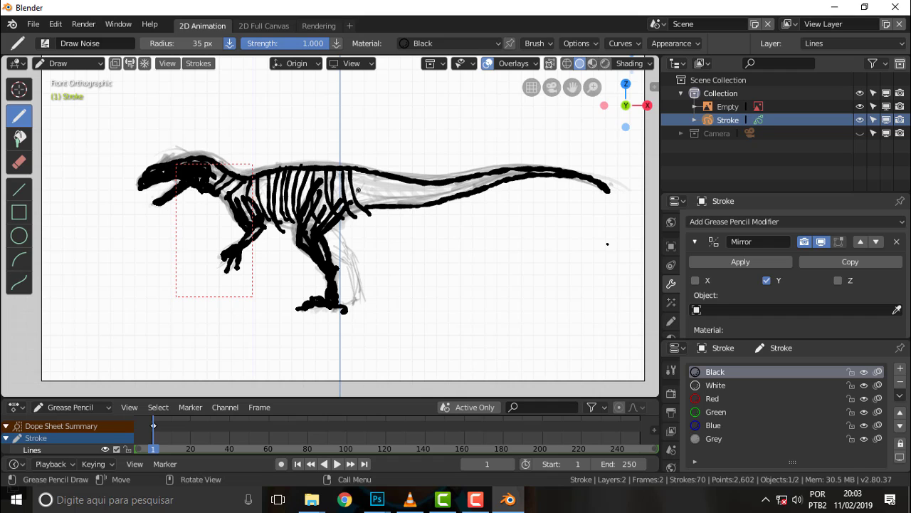
pyautogui.moveTo(356, 171); pyautogui.dragTo(375, 212)
pyautogui.moveTo(354, 179); pyautogui.dragTo(489, 191)
pyautogui.moveTo(364, 175); pyautogui.dragTo(478, 190)
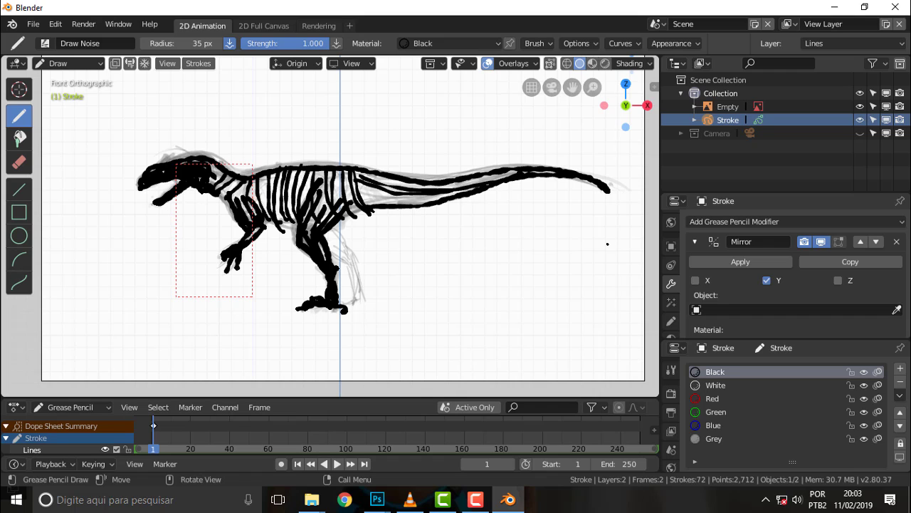
pyautogui.moveTo(370, 202); pyautogui.dragTo(460, 196)
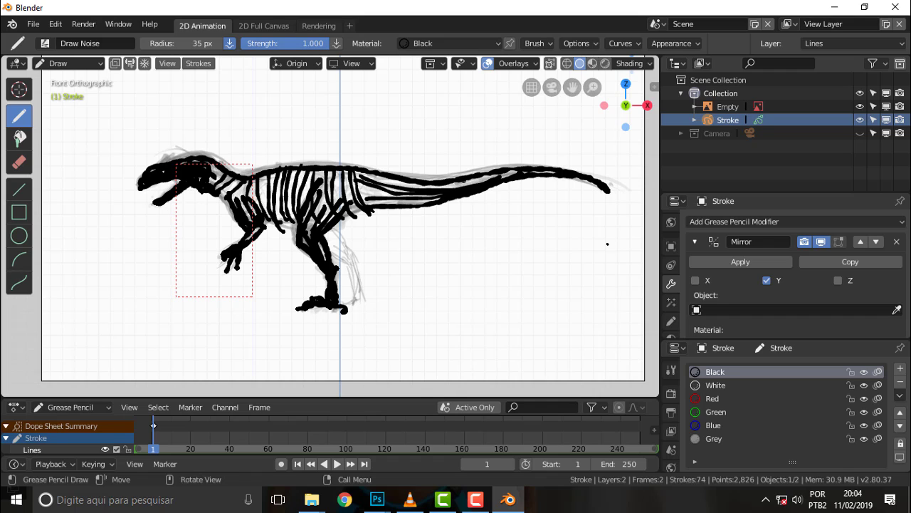
# - Undo the accidental dot stroke, switch to Edit Mode and clear the previous selection
pyautogui.hotkey('ctrl', 'z')
pyautogui.click(82, 65)
pyautogui.click(78, 65)
pyautogui.click(80, 93)
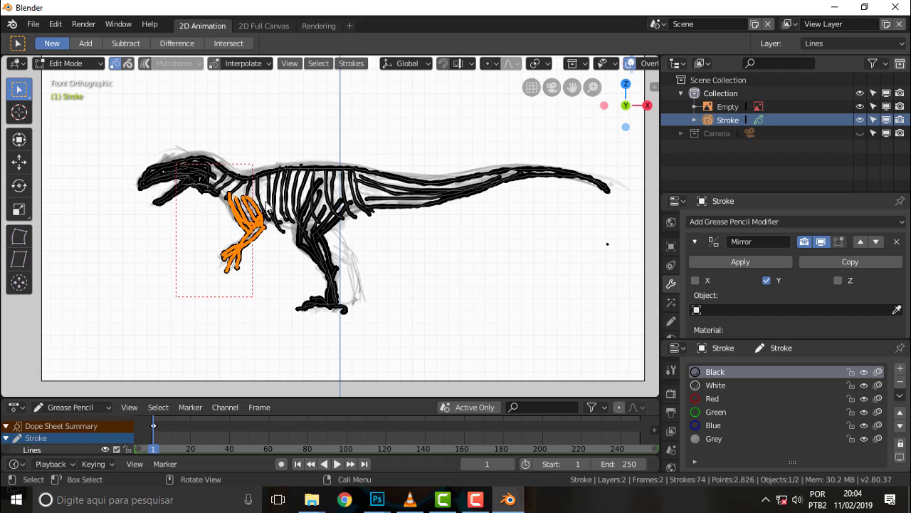
pyautogui.click(259, 198)
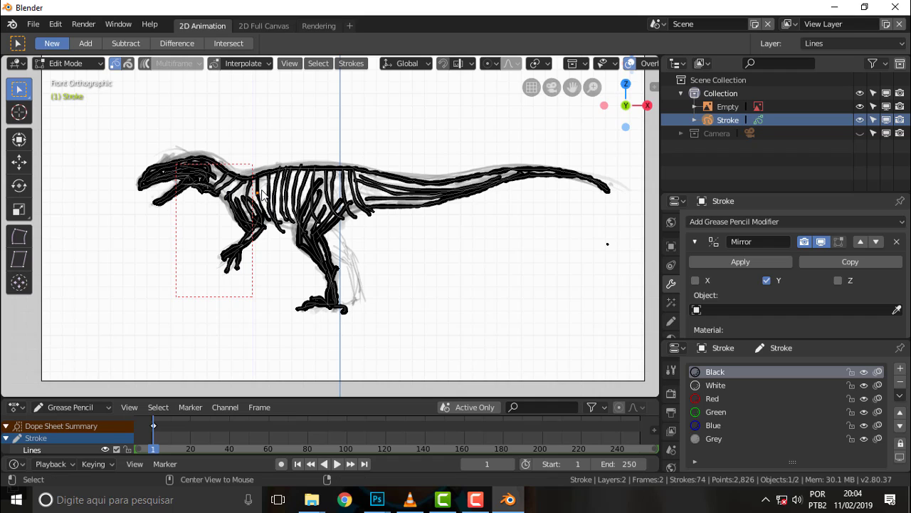
# - Select the fourteen rib strokes across the chest one by one
pyautogui.keyDown('alt'); pyautogui.click(261, 193); pyautogui.keyUp('alt')
pyautogui.keyDown('alt'); pyautogui.keyDown('shift'); pyautogui.click(270, 194); pyautogui.keyUp('shift'); pyautogui.keyUp('alt')
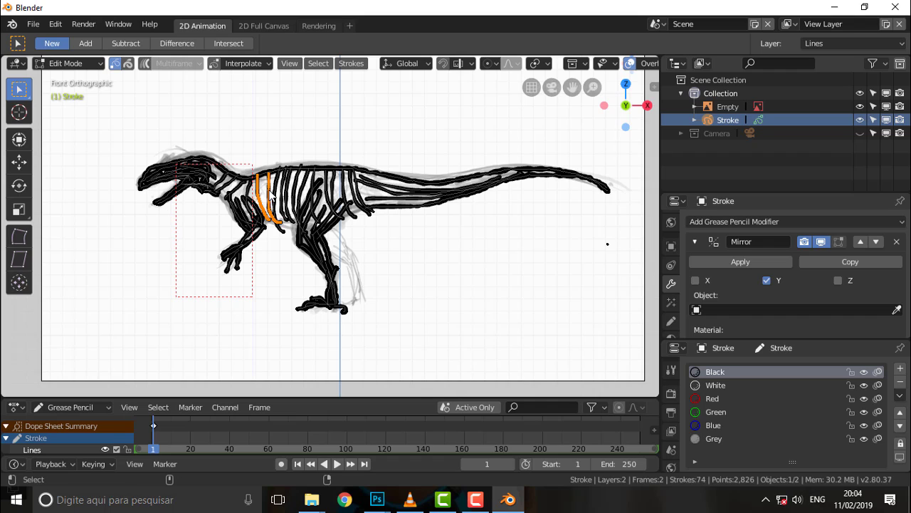
pyautogui.keyDown('alt'); pyautogui.keyDown('shift'); pyautogui.click(279, 193); pyautogui.keyUp('shift'); pyautogui.keyUp('alt')
pyautogui.keyDown('alt'); pyautogui.keyDown('shift'); pyautogui.click(285, 199); pyautogui.keyUp('shift'); pyautogui.keyUp('alt')
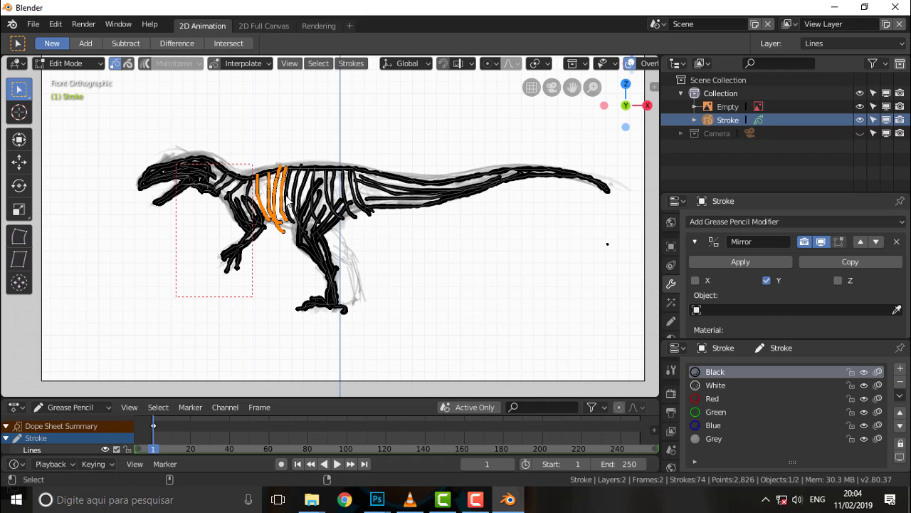
pyautogui.keyDown('alt'); pyautogui.keyDown('shift'); pyautogui.click(292, 201); pyautogui.keyUp('shift'); pyautogui.keyUp('alt')
pyautogui.keyDown('alt'); pyautogui.keyDown('shift'); pyautogui.click(298, 201); pyautogui.keyUp('shift'); pyautogui.keyUp('alt')
pyautogui.keyDown('alt'); pyautogui.keyDown('shift'); pyautogui.click(305, 200); pyautogui.keyUp('shift'); pyautogui.keyUp('alt')
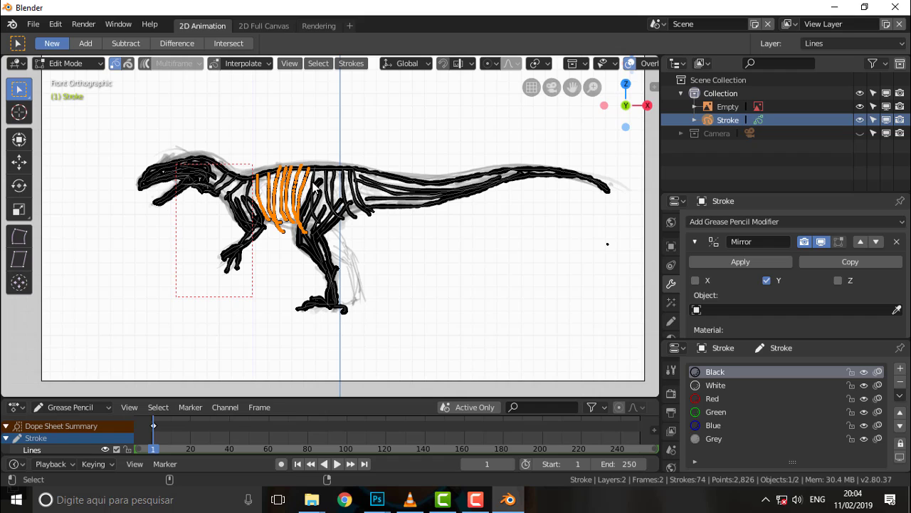
pyautogui.keyDown('alt'); pyautogui.keyDown('shift'); pyautogui.click(317, 191); pyautogui.keyUp('shift'); pyautogui.keyUp('alt')
pyautogui.keyDown('alt'); pyautogui.keyDown('shift'); pyautogui.click(326, 192); pyautogui.keyUp('shift'); pyautogui.keyUp('alt')
pyautogui.keyDown('alt'); pyautogui.keyDown('shift'); pyautogui.click(335, 193); pyautogui.keyUp('shift'); pyautogui.keyUp('alt')
pyautogui.keyDown('alt'); pyautogui.keyDown('shift'); pyautogui.click(341, 193); pyautogui.keyUp('shift'); pyautogui.keyUp('alt')
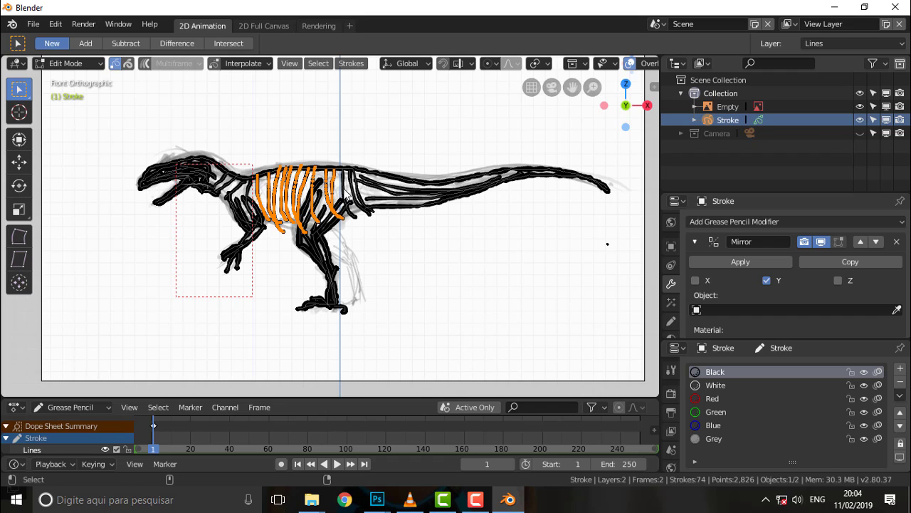
pyautogui.keyDown('alt'); pyautogui.keyDown('shift'); pyautogui.click(349, 194); pyautogui.keyUp('shift'); pyautogui.keyUp('alt')
pyautogui.keyDown('alt'); pyautogui.keyDown('shift'); pyautogui.click(355, 194); pyautogui.keyUp('shift'); pyautogui.keyUp('alt')
pyautogui.keyDown('alt'); pyautogui.keyDown('shift'); pyautogui.click(359, 194); pyautogui.keyUp('shift'); pyautogui.keyUp('alt')
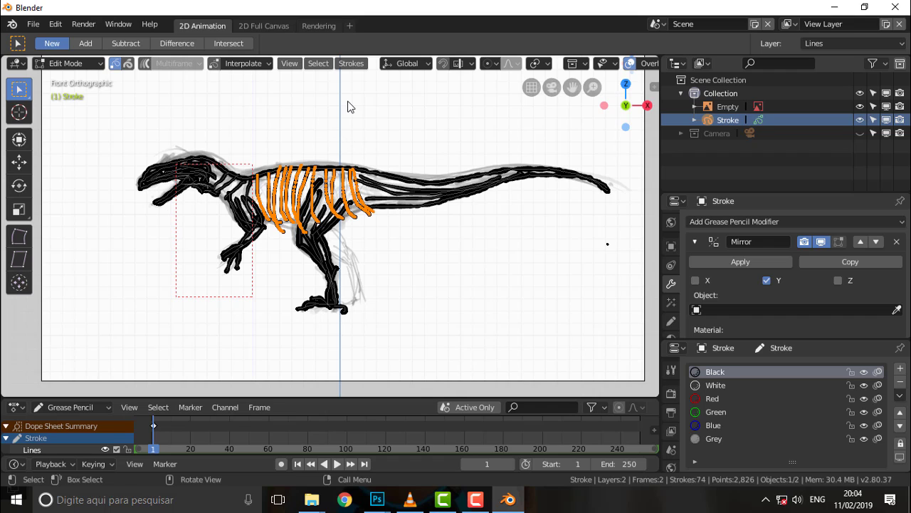
# - Move the rib strokes about 1.09 m along global Y, out of the drawing plane
pyautogui.moveTo(273, 127); pyautogui.dragTo(373, 144, button='middle')
pyautogui.press('g')
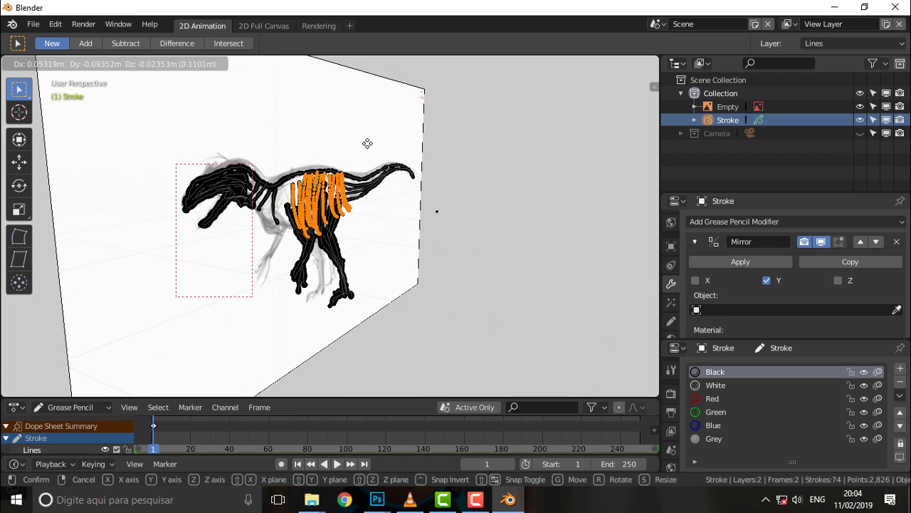
pyautogui.press('x')
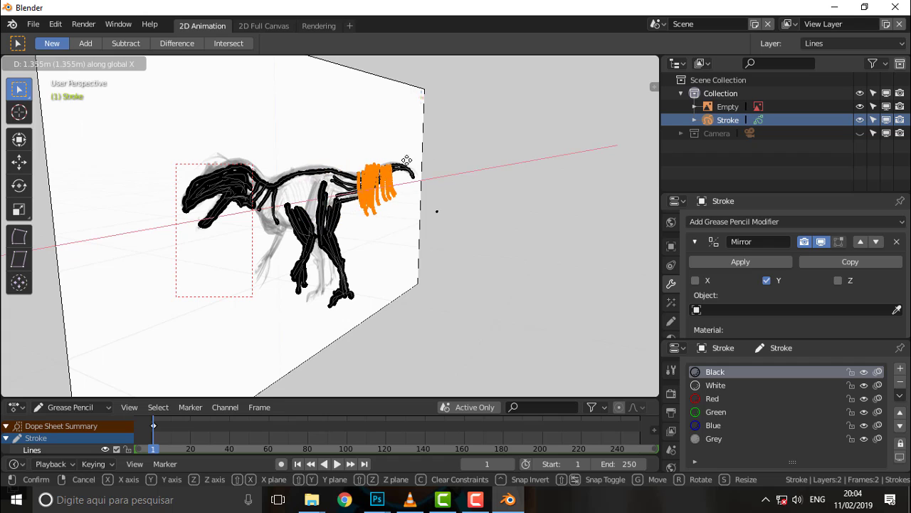
pyautogui.press('y')
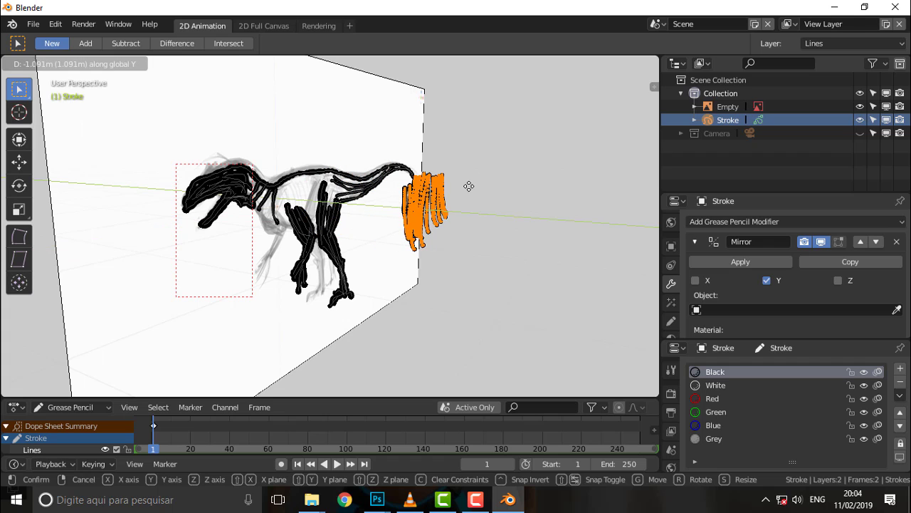
pyautogui.click(430, 186)
pyautogui.moveTo(472, 195)
pyautogui.mouseDown(button='middle')
pyautogui.moveTo(490, 181)
pyautogui.moveTo(475, 171)
pyautogui.mouseUp(button='middle')
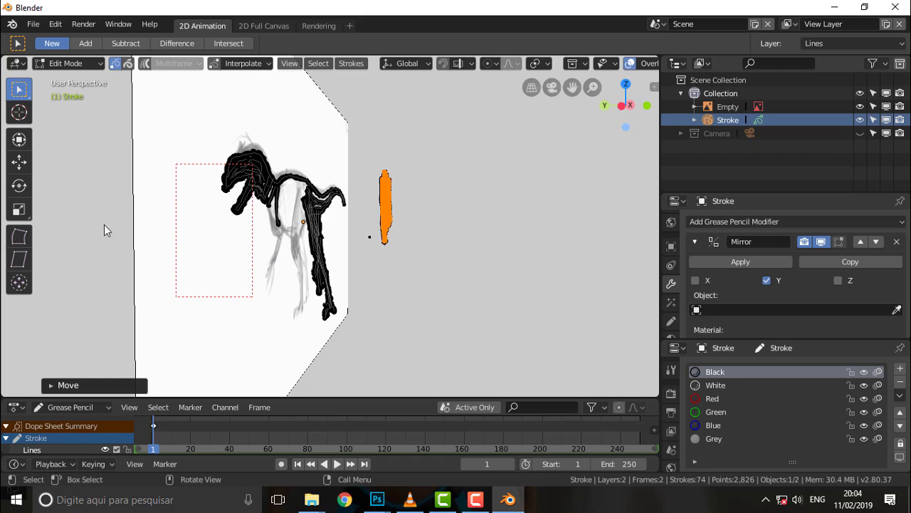
# - Box-select the separated rib strokes, bend them about -112° into an arc, and return to a front-on view
pyautogui.click(18, 240)
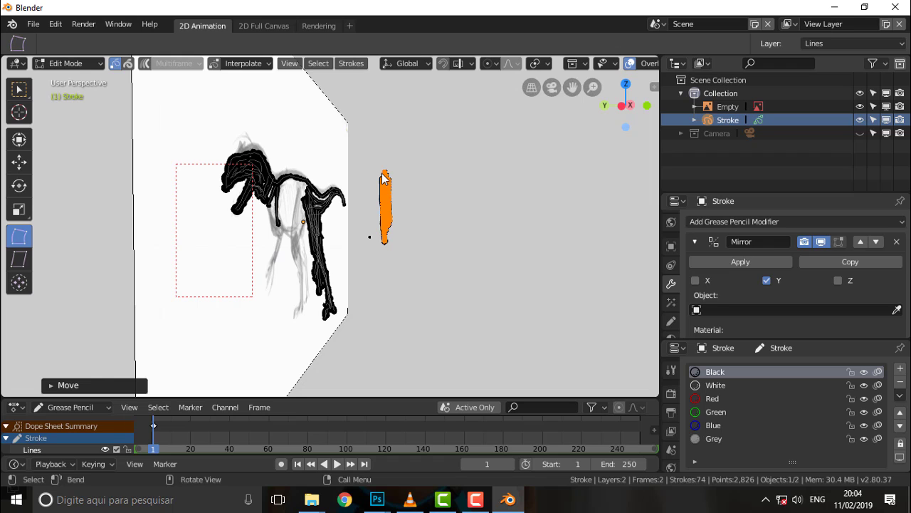
pyautogui.moveTo(384, 182)
pyautogui.mouseDown()
pyautogui.moveTo(290, 191)
pyautogui.moveTo(360, 186)
pyautogui.mouseUp()
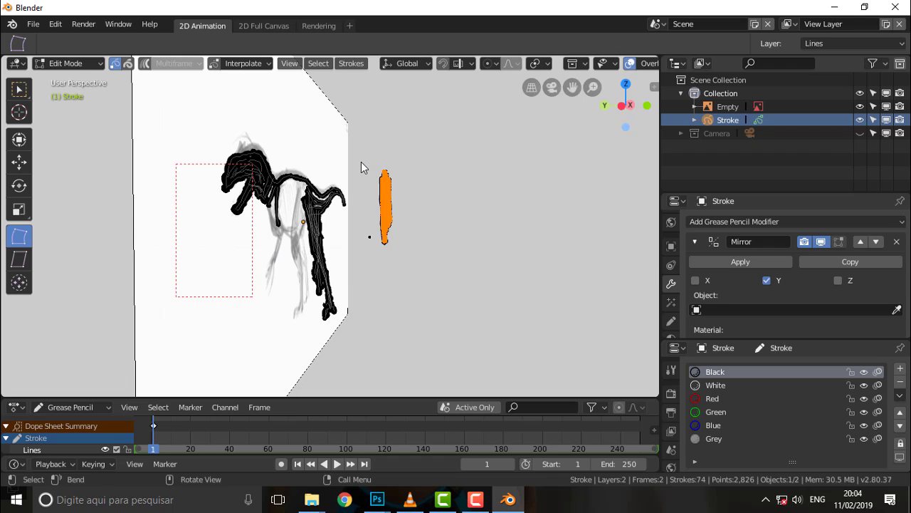
pyautogui.press('b')
pyautogui.moveTo(372, 157); pyautogui.dragTo(408, 260)
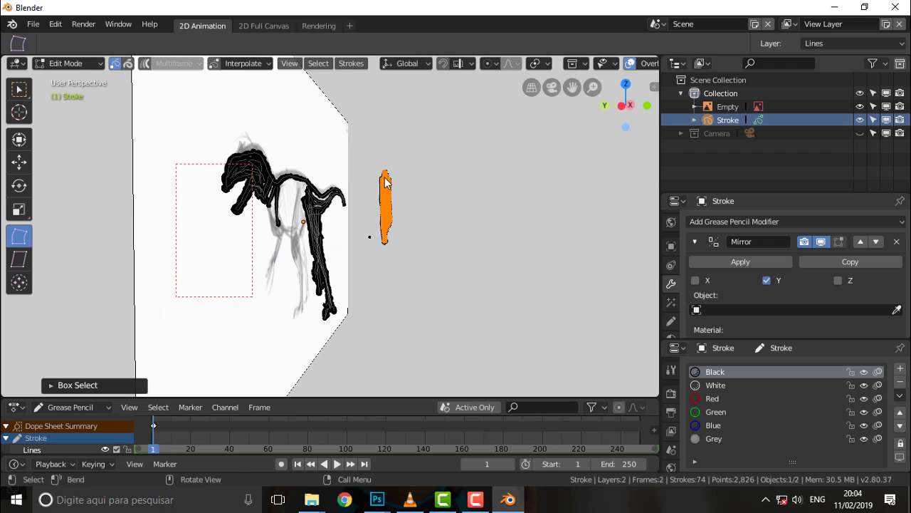
pyautogui.hotkey('shift', 'w')
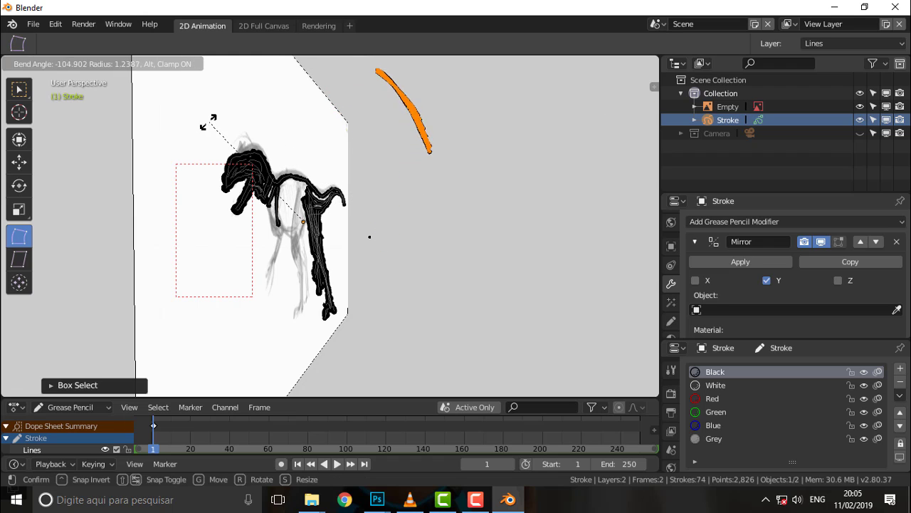
pyautogui.click(369, 236)
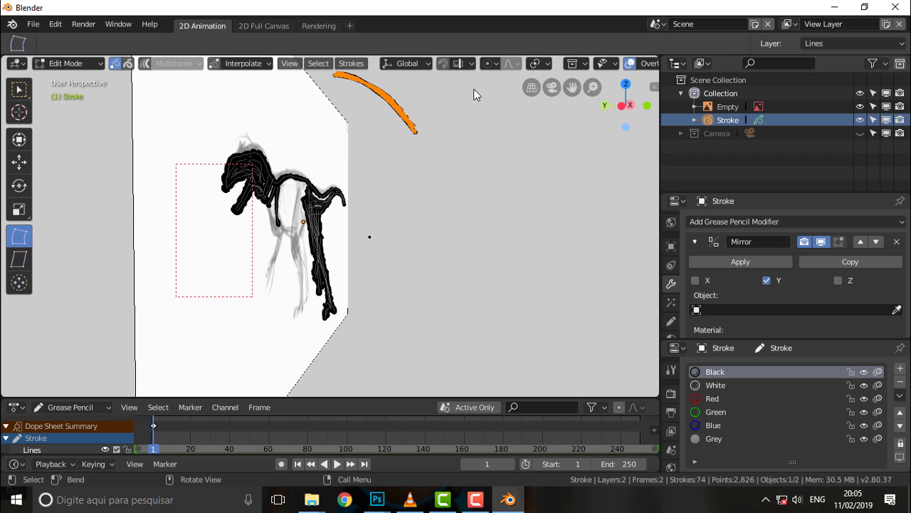
pyautogui.moveTo(474, 91)
pyautogui.mouseDown(button='middle')
pyautogui.moveTo(329, 94)
pyautogui.moveTo(431, 88)
pyautogui.moveTo(351, 83)
pyautogui.mouseUp(button='middle')
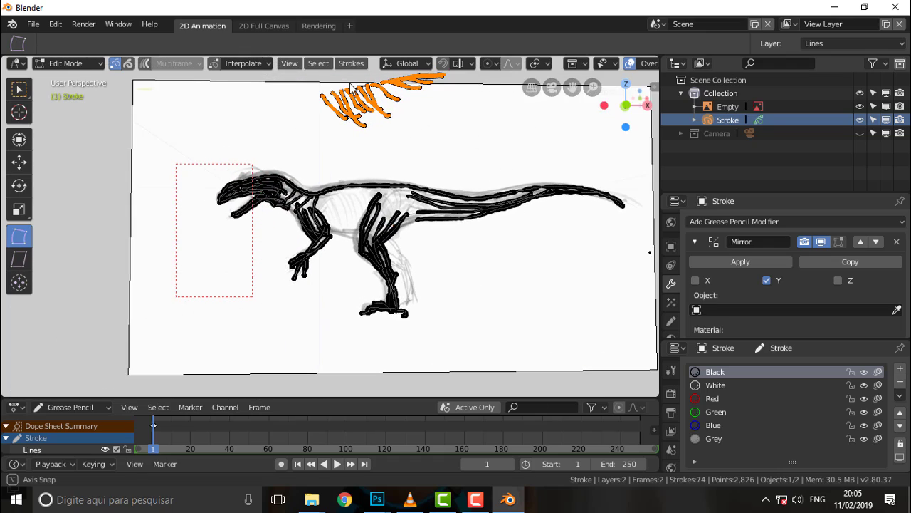
pyautogui.moveTo(351, 84); pyautogui.dragTo(136, 75, button='middle')
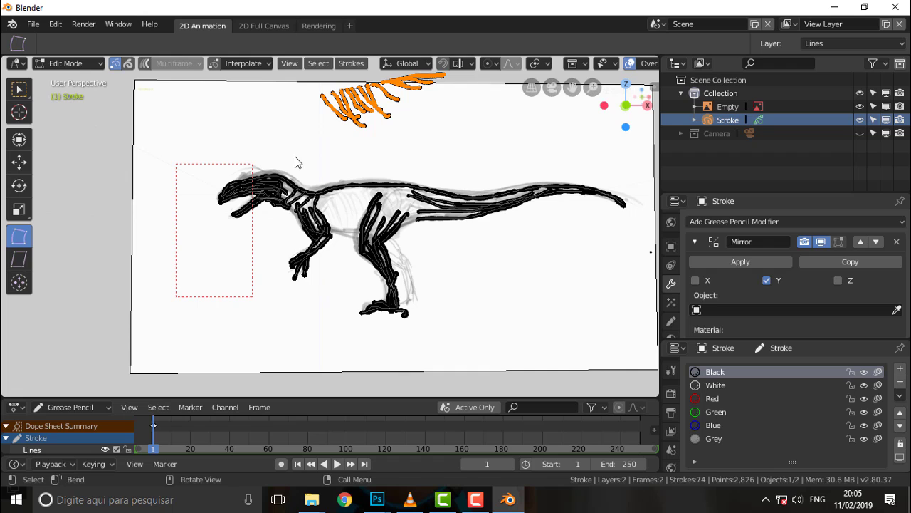
# - Place the rib strokes onto the dinosaur's ribcage and rotate them around global X
pyautogui.press('g')
pyautogui.click(279, 272)
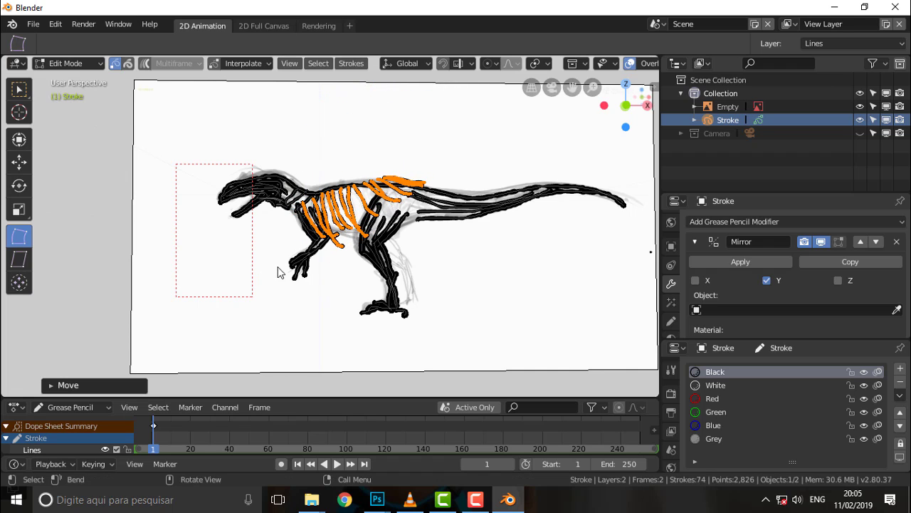
pyautogui.moveTo(330, 184)
pyautogui.mouseDown(button='middle')
pyautogui.moveTo(342, 163)
pyautogui.moveTo(442, 171)
pyautogui.moveTo(433, 171)
pyautogui.mouseUp(button='middle')
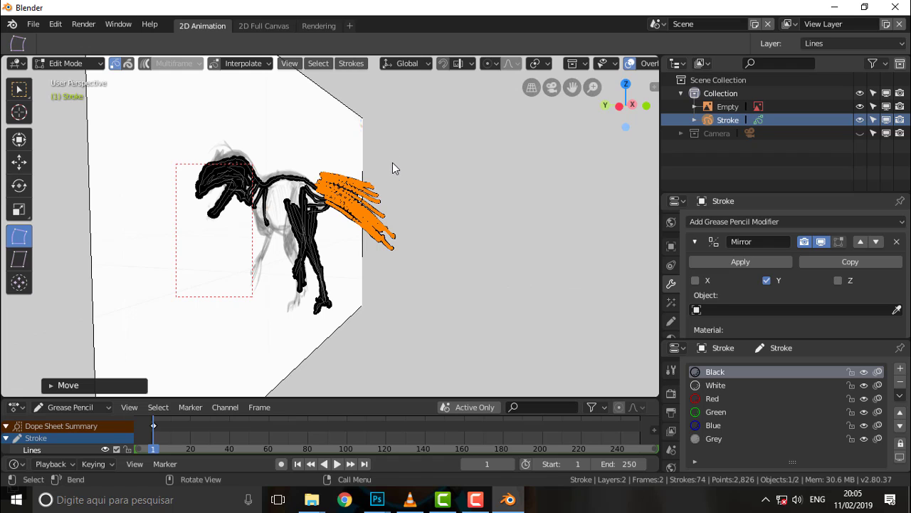
pyautogui.press('r')
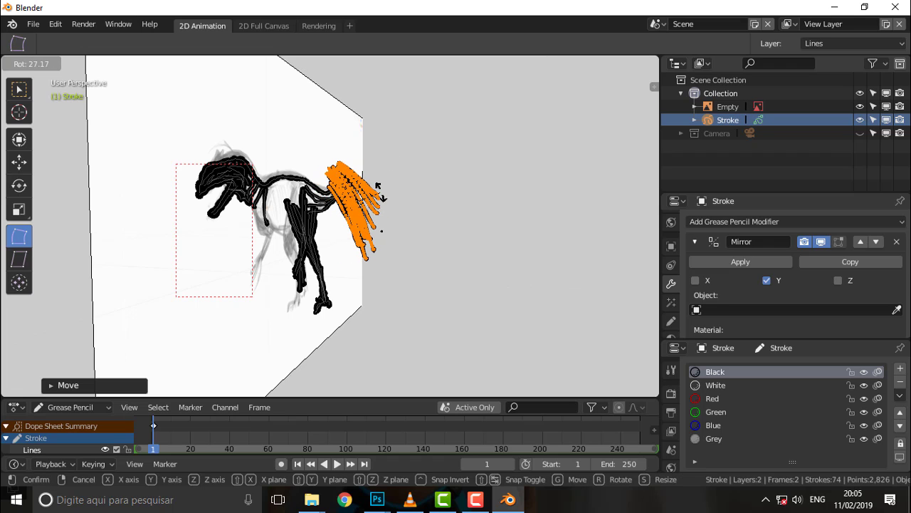
pyautogui.press('x')
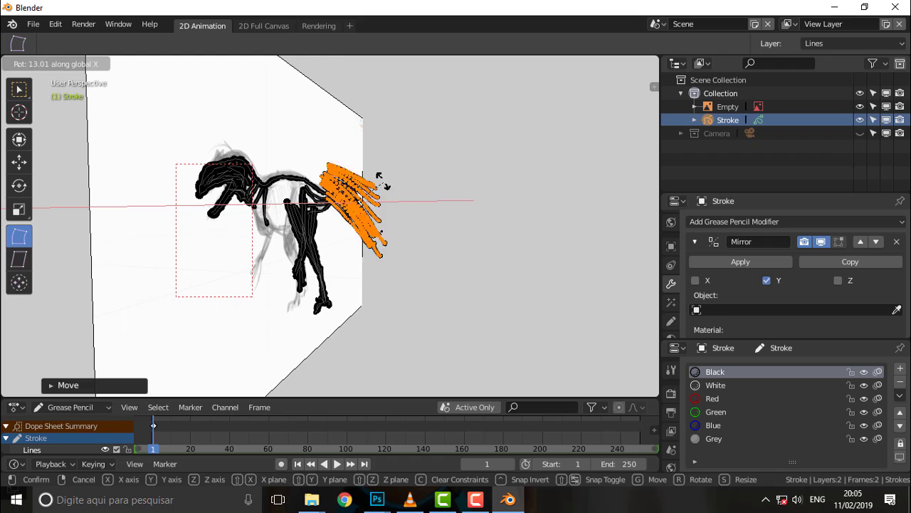
pyautogui.click(433, 188)
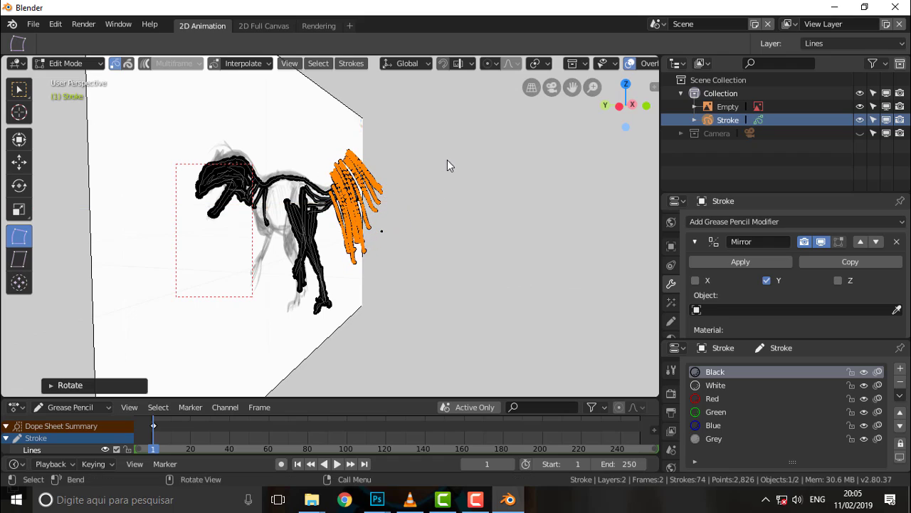
pyautogui.moveTo(448, 161)
pyautogui.mouseDown(button='middle')
pyautogui.moveTo(411, 177)
pyautogui.moveTo(171, 207)
pyautogui.moveTo(197, 218)
pyautogui.moveTo(389, 204)
pyautogui.moveTo(463, 176)
pyautogui.moveTo(433, 180)
pyautogui.mouseUp(button='middle')
# - Shift the rib strokes along global Y so they wrap the torso, checking from the side
pyautogui.press('g')
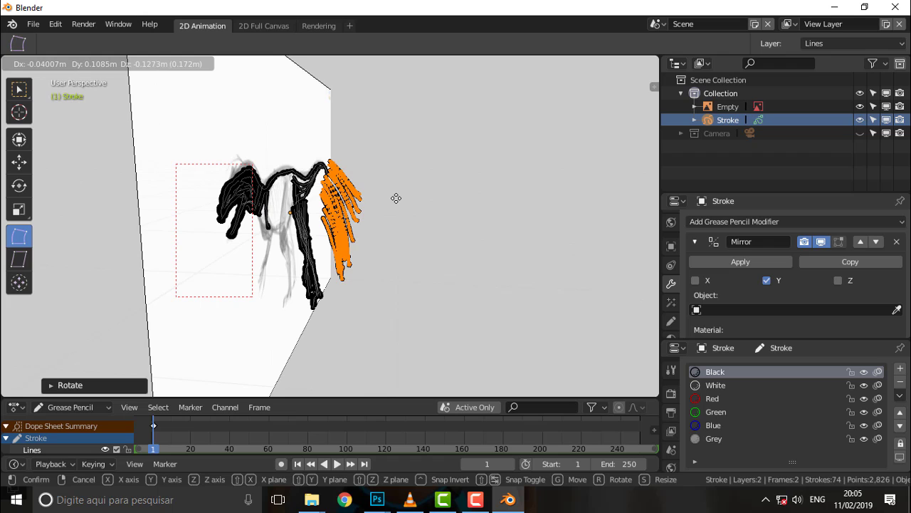
pyautogui.press('x')
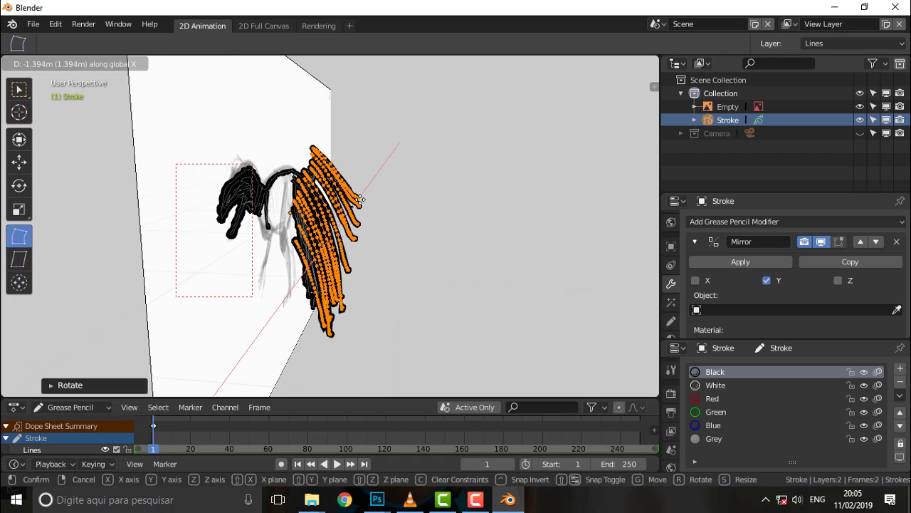
pyautogui.press('y')
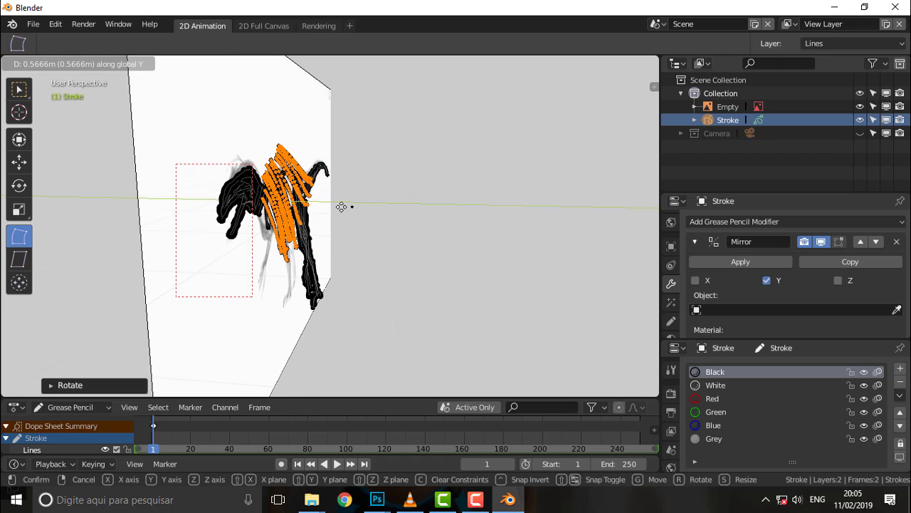
pyautogui.click(349, 206)
pyautogui.moveTo(419, 190); pyautogui.dragTo(222, 205, button='middle')
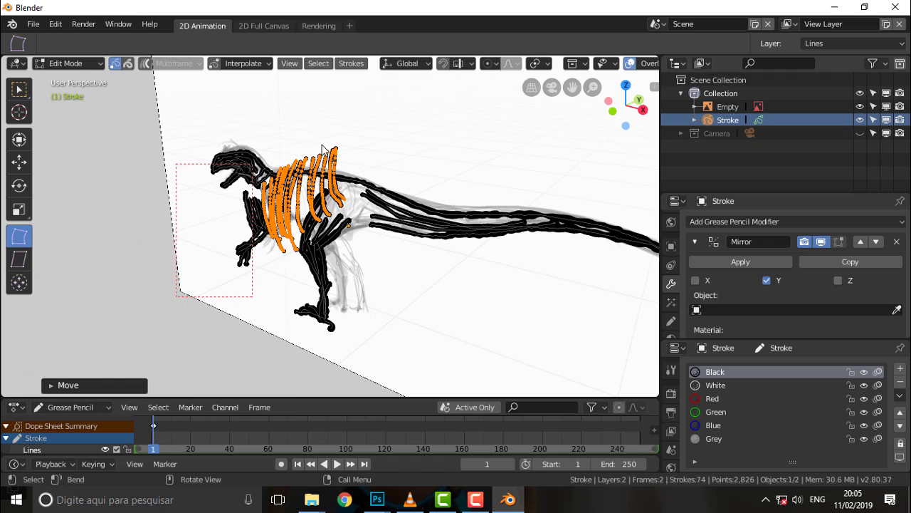
# - Scale the rib strokes along Y and Z to fit the dinosaur's chest
pyautogui.press('s')
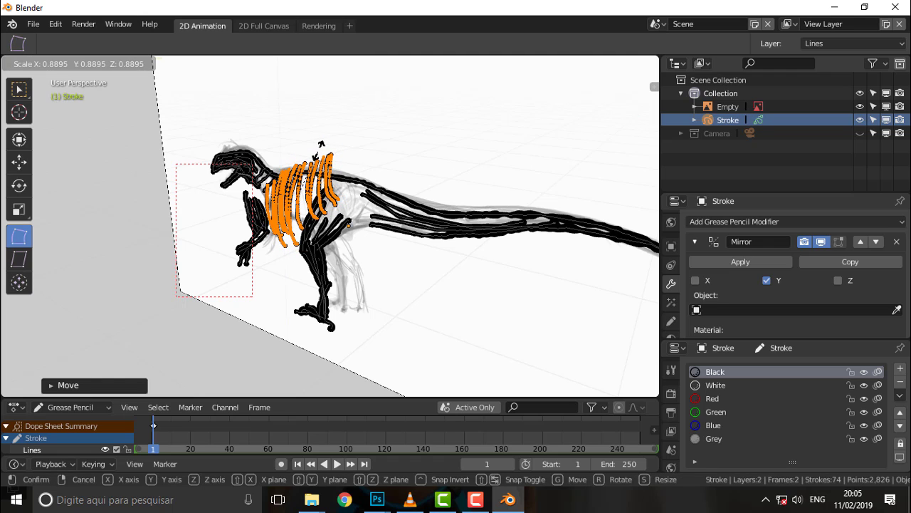
pyautogui.press('y')
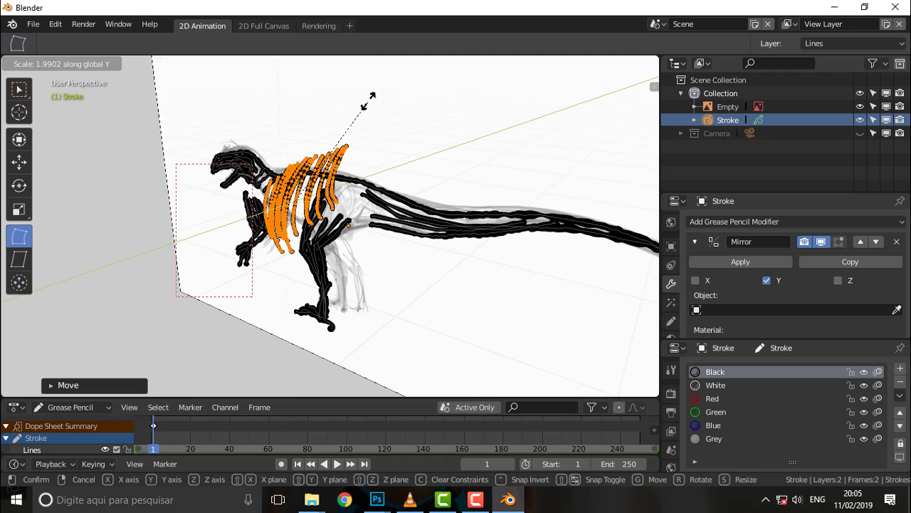
pyautogui.press('z')
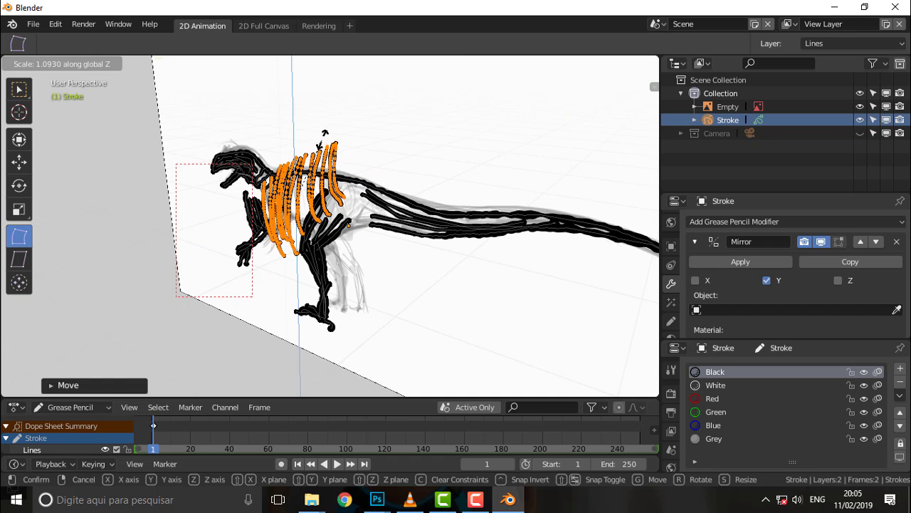
pyautogui.click(390, 137)
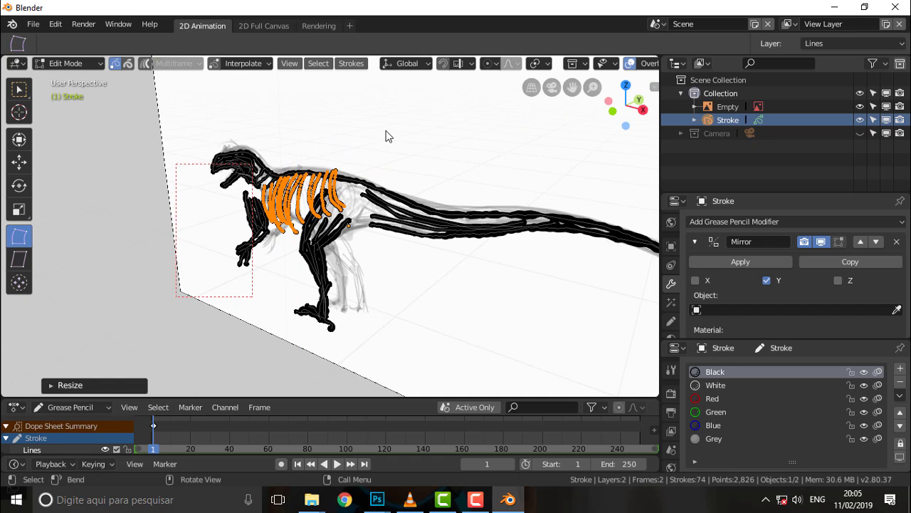
pyautogui.moveTo(389, 136); pyautogui.dragTo(581, 104, button='middle')
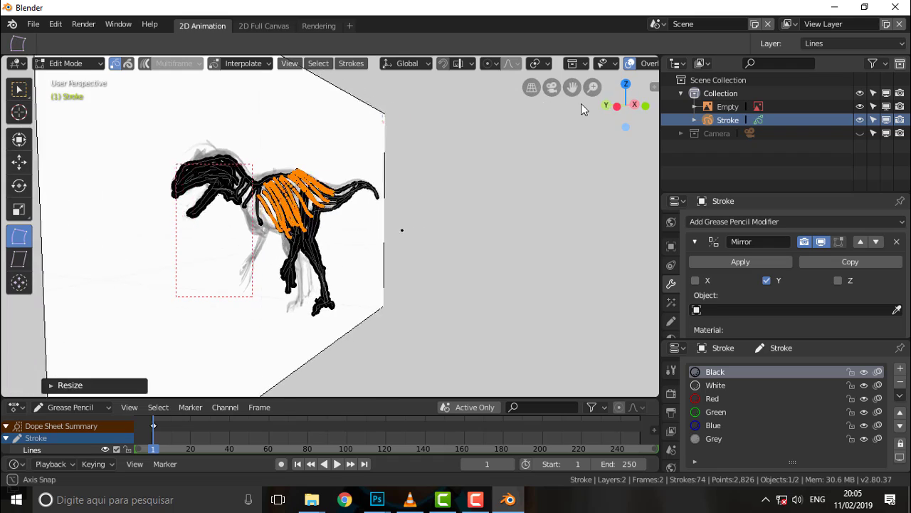
pyautogui.moveTo(316, 126)
pyautogui.mouseDown(button='middle')
pyautogui.moveTo(106, 146)
pyautogui.moveTo(284, 146)
pyautogui.moveTo(287, 138)
pyautogui.moveTo(311, 147)
pyautogui.mouseUp(button='middle')
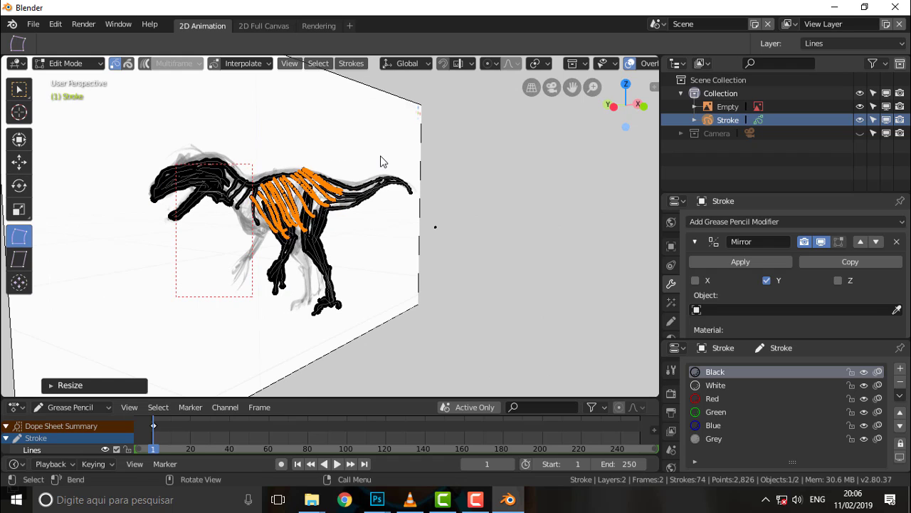
# - Deselect all strokes and switch to Draw mode facing the drawing squarely
pyautogui.hotkey('alt', 'a')
pyautogui.click(68, 63)
pyautogui.click(75, 122)
pyautogui.moveTo(358, 161)
pyautogui.mouseDown(button='middle')
pyautogui.moveTo(519, 171)
pyautogui.moveTo(406, 148)
pyautogui.moveTo(267, 145)
pyautogui.moveTo(158, 173)
pyautogui.moveTo(416, 192)
pyautogui.moveTo(436, 183)
pyautogui.moveTo(378, 178)
pyautogui.moveTo(405, 122)
pyautogui.moveTo(623, 116)
pyautogui.moveTo(470, 105)
pyautogui.moveTo(482, 133)
pyautogui.moveTo(481, 122)
pyautogui.mouseUp(button='middle')
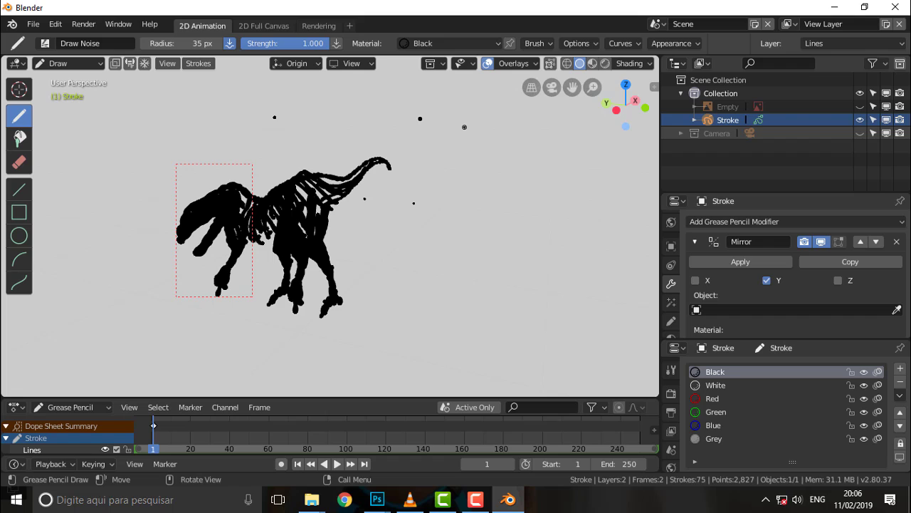
# - Erase the stray dot above the dinosaur with the Erase tool
pyautogui.click(19, 164)
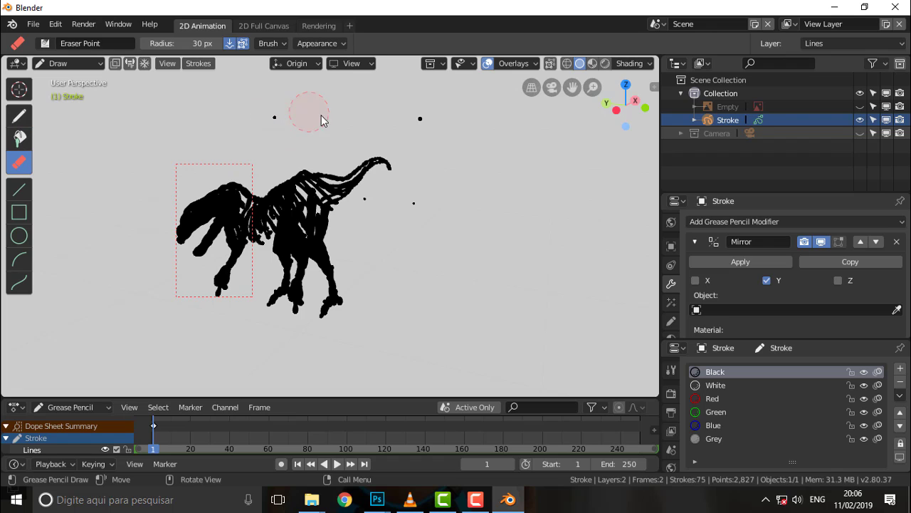
pyautogui.click(423, 118)
pyautogui.click(19, 115)
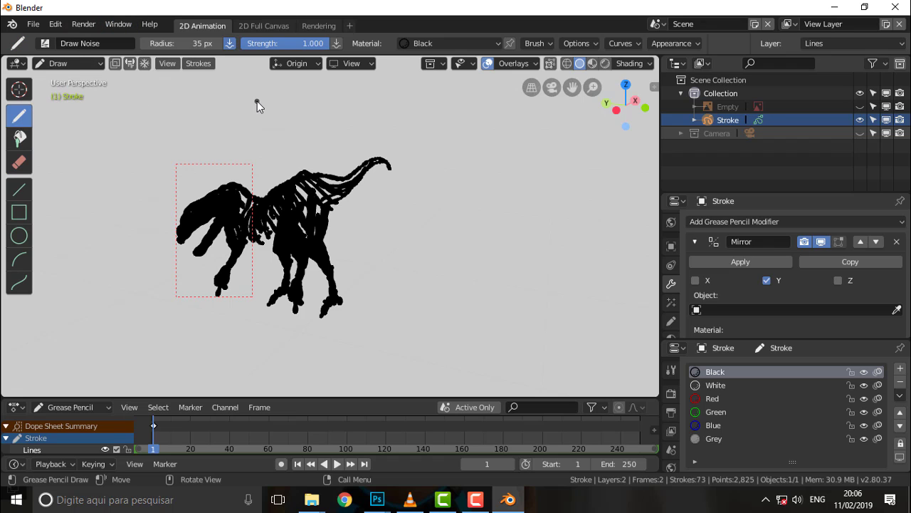
# - Switch to Edit Mode and select all of the dinosaur's strokes
pyautogui.click(57, 63)
pyautogui.click(69, 92)
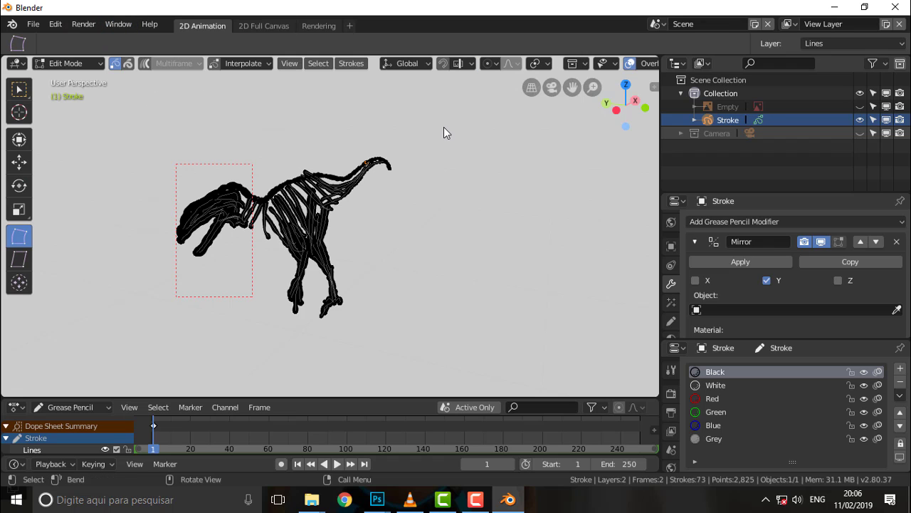
pyautogui.moveTo(443, 132)
pyautogui.mouseDown(button='middle')
pyautogui.moveTo(376, 136)
pyautogui.moveTo(376, 148)
pyautogui.moveTo(444, 126)
pyautogui.moveTo(466, 136)
pyautogui.moveTo(450, 131)
pyautogui.mouseUp(button='middle')
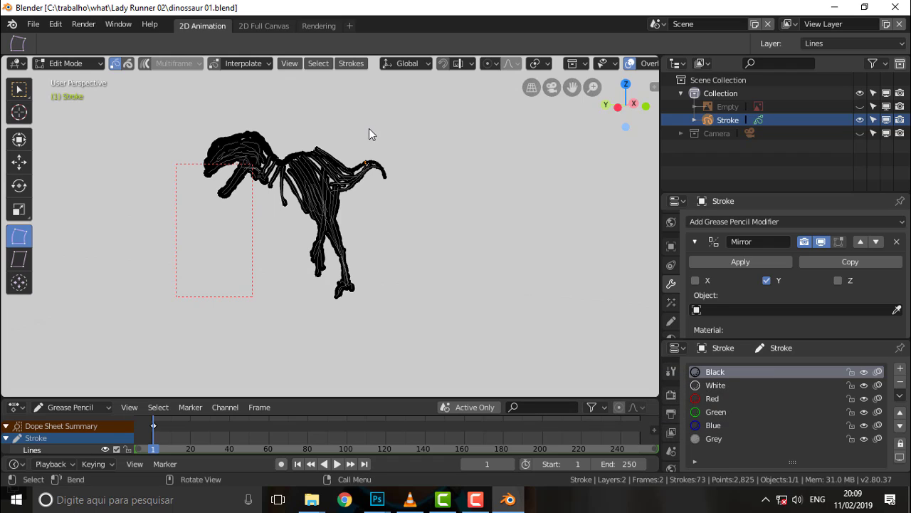
pyautogui.click(201, 120)
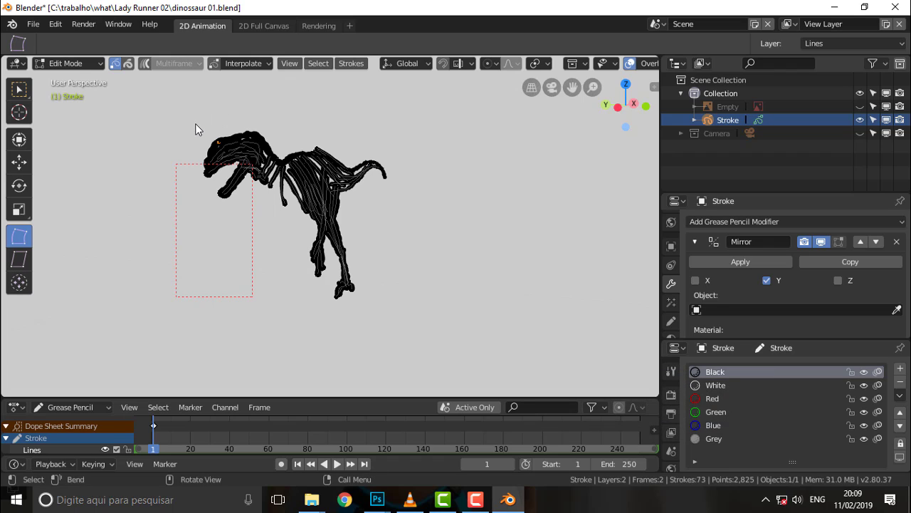
pyautogui.click(199, 129)
pyautogui.click(64, 63)
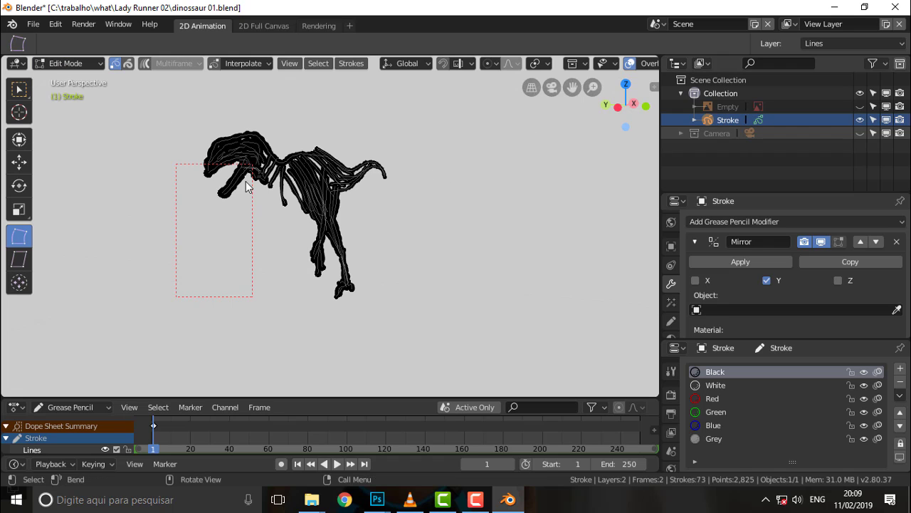
pyautogui.press('a')
pyautogui.click(356, 64)
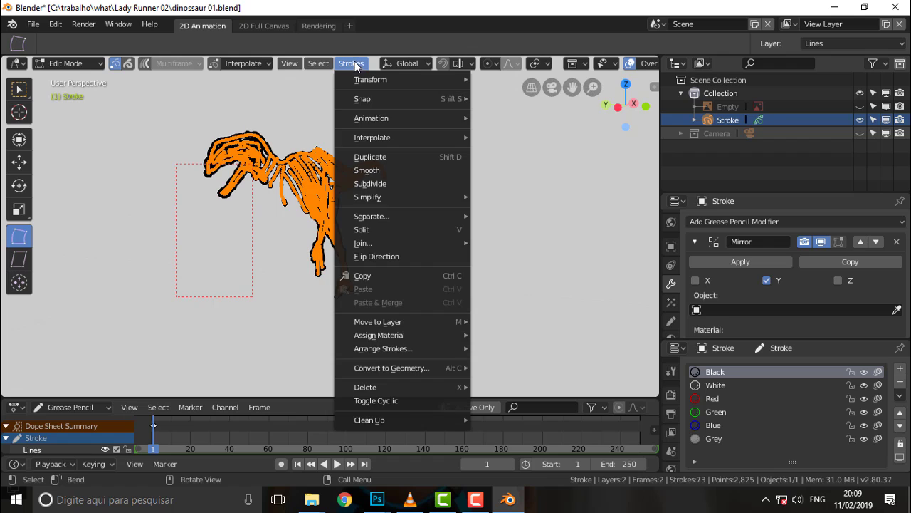
pyautogui.moveTo(392, 368)
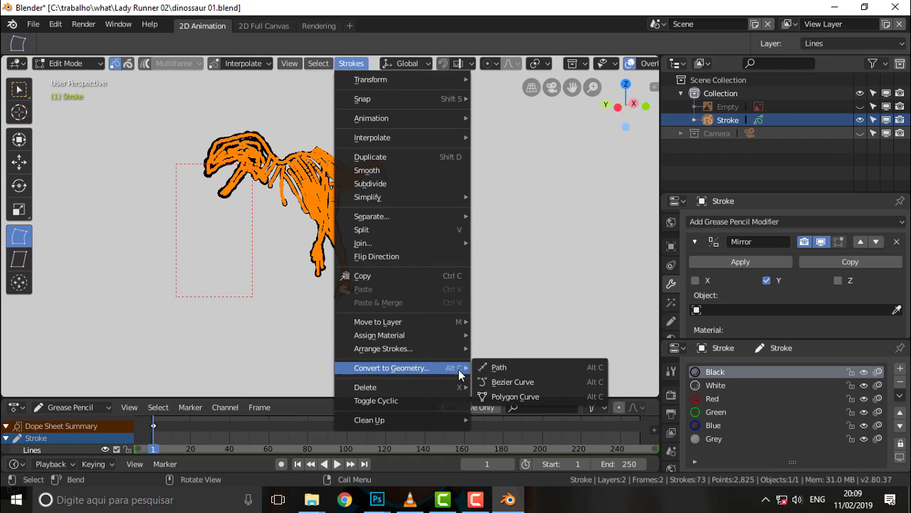
# - Convert the strokes to a Bezier curve object, with Link Strokes unchecked
pyautogui.click(520, 382)
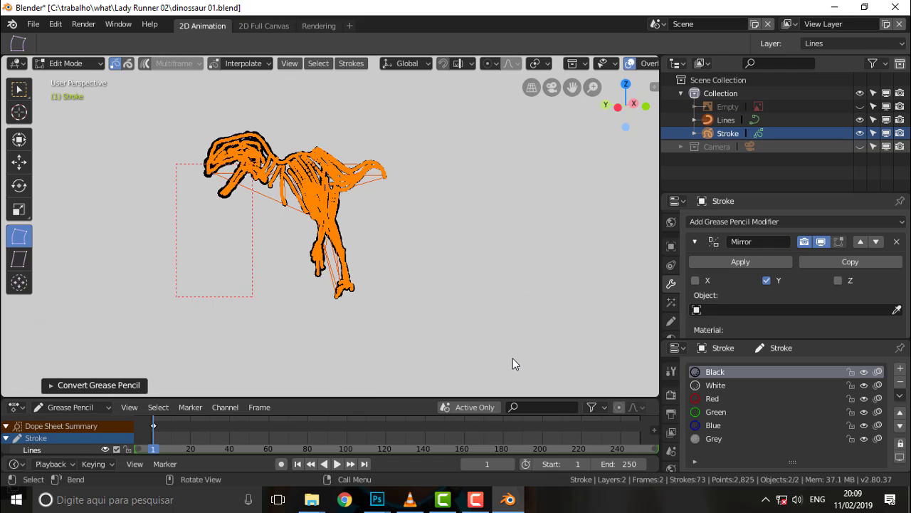
pyautogui.click(89, 385)
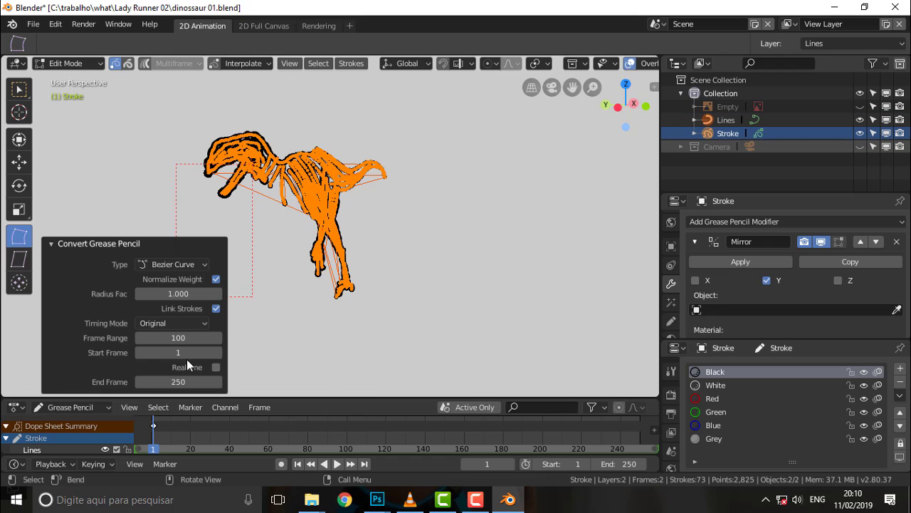
pyautogui.click(214, 309)
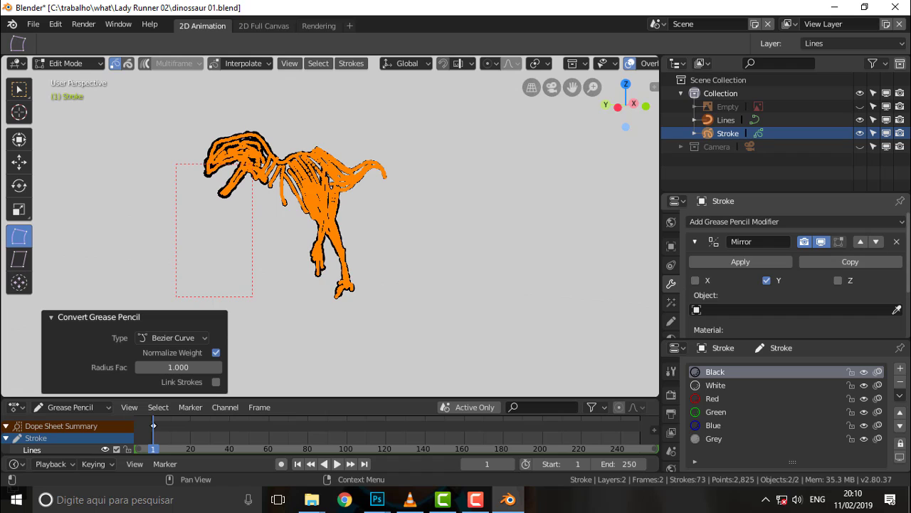
pyautogui.scroll(-3, 905, 249)
pyautogui.scroll(3, 905, 249)
# - Select the new Lines object and enlarge the Properties area to inspect its settings
pyautogui.click(727, 119)
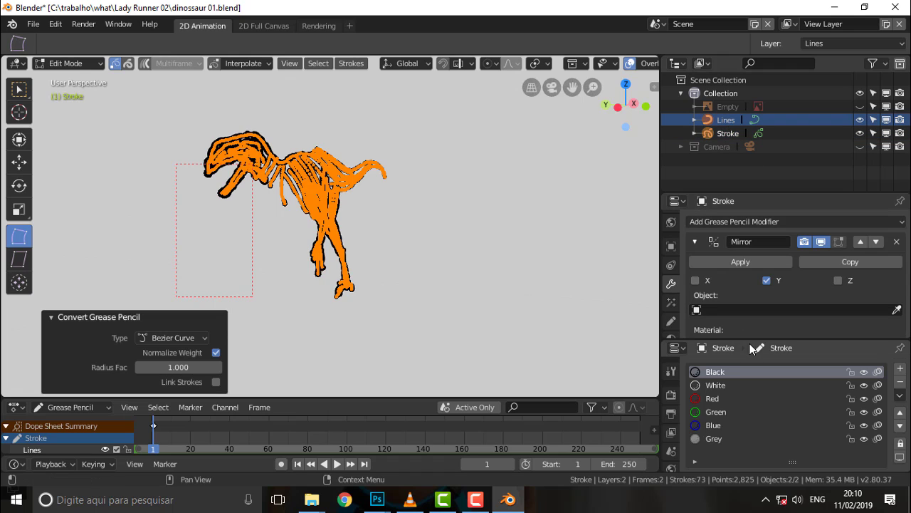
pyautogui.moveTo(776, 340)
pyautogui.mouseDown()
pyautogui.moveTo(776, 431)
pyautogui.moveTo(712, 213)
pyautogui.mouseUp()
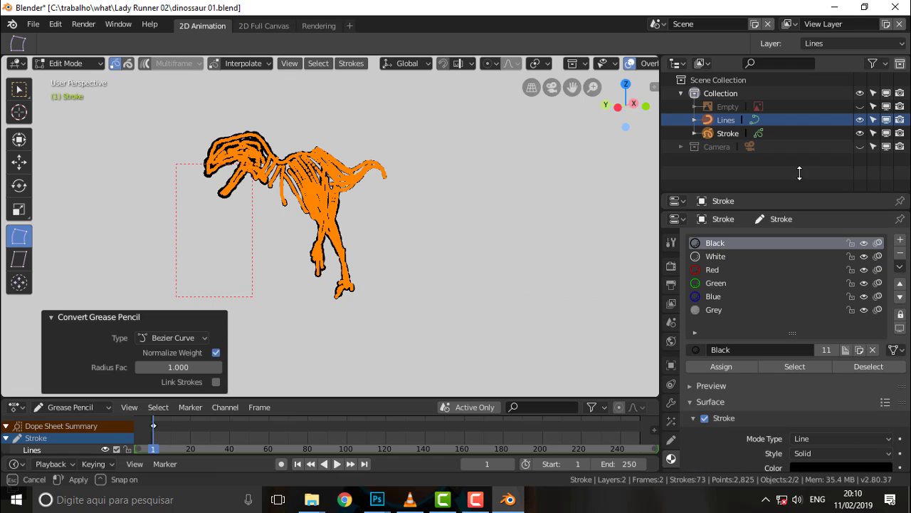
pyautogui.click(670, 402)
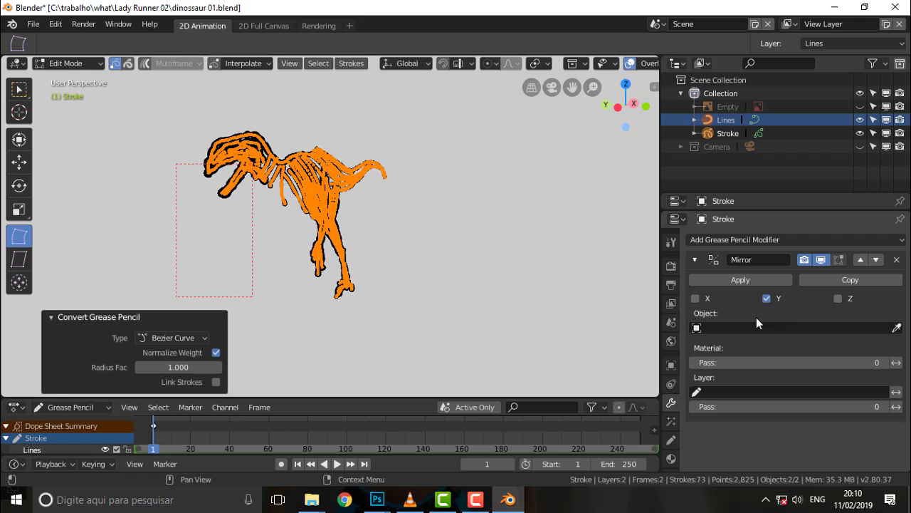
pyautogui.click(695, 120)
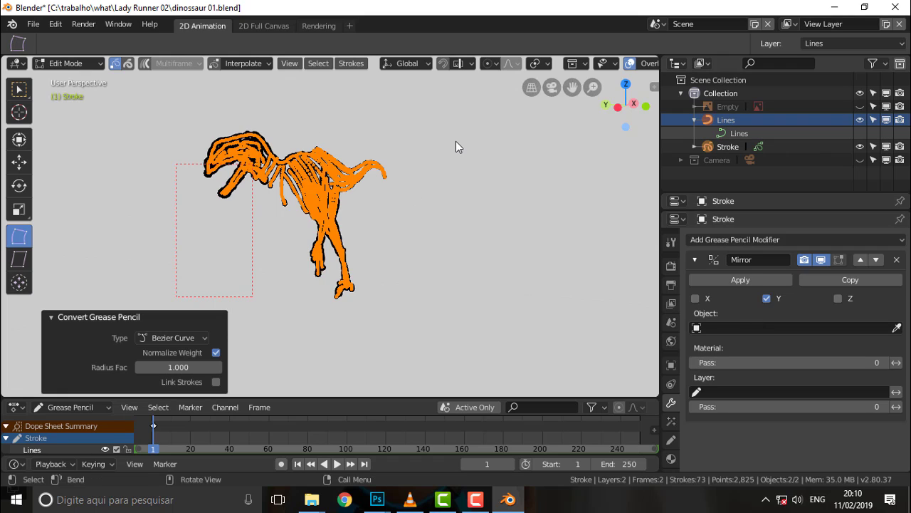
pyautogui.click(741, 134)
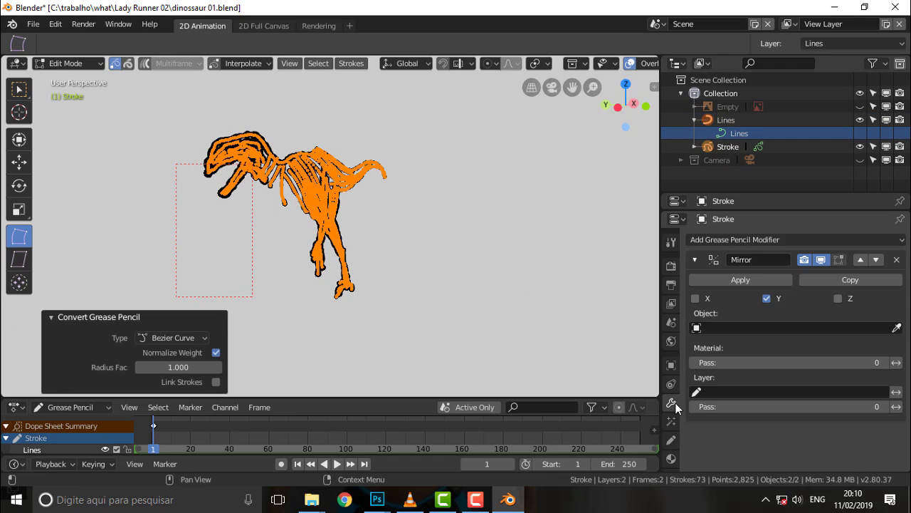
pyautogui.scroll(-2, 675, 402)
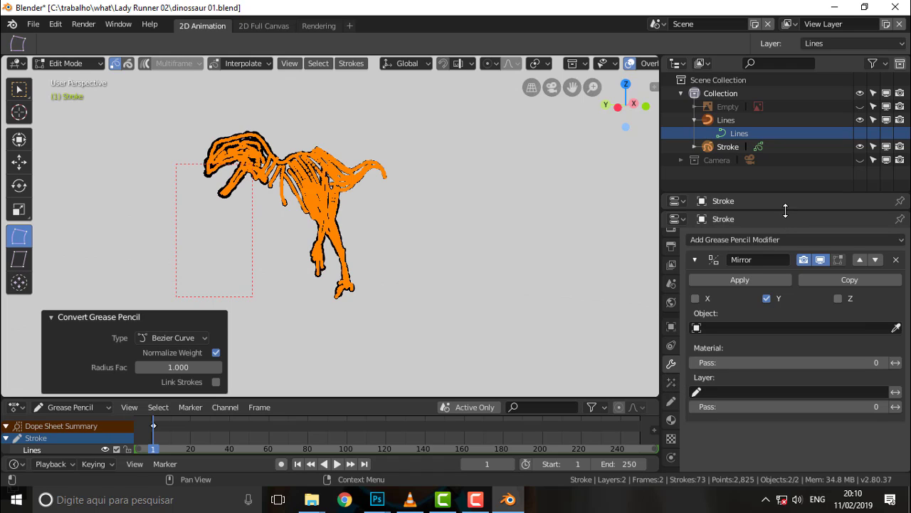
pyautogui.moveTo(786, 208); pyautogui.dragTo(786, 395)
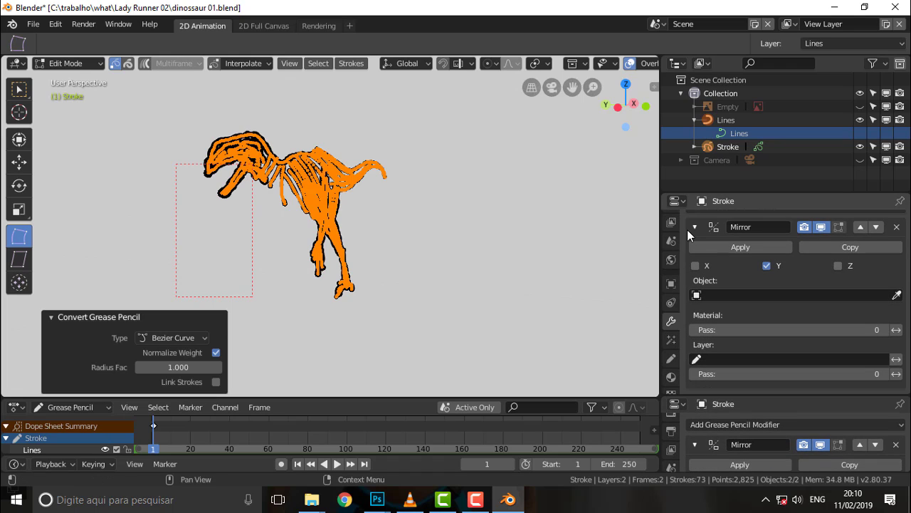
pyautogui.scroll(-2, 664, 269)
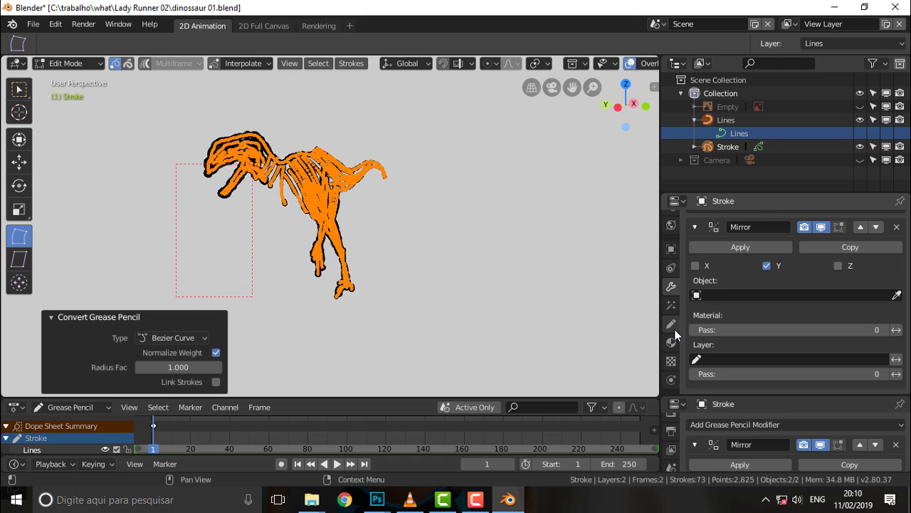
pyautogui.scroll(5, 675, 335)
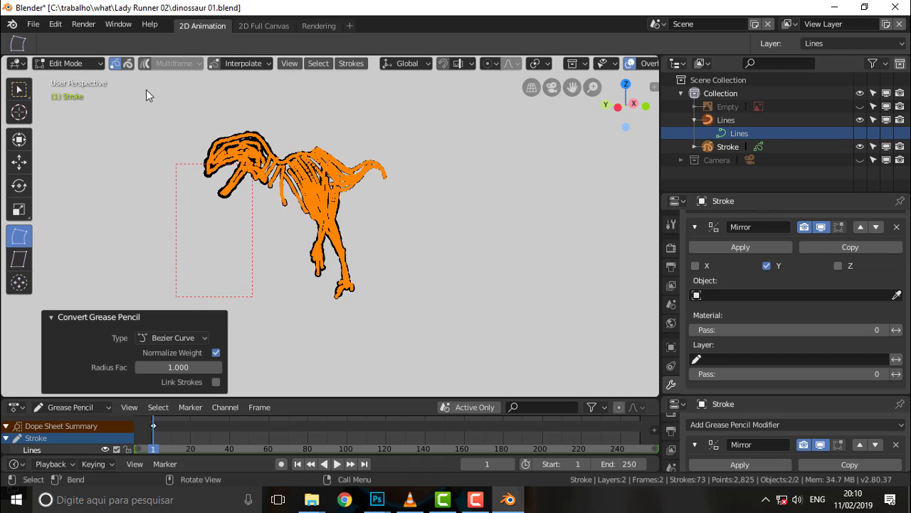
# - Return the dinosaur to Object Mode and readjust the Properties split
pyautogui.click(70, 62)
pyautogui.click(67, 80)
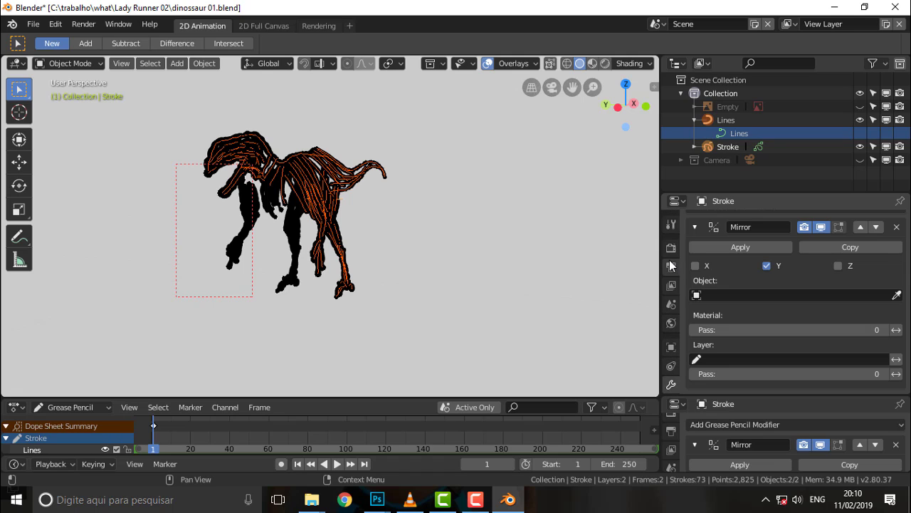
pyautogui.scroll(-5, 671, 266)
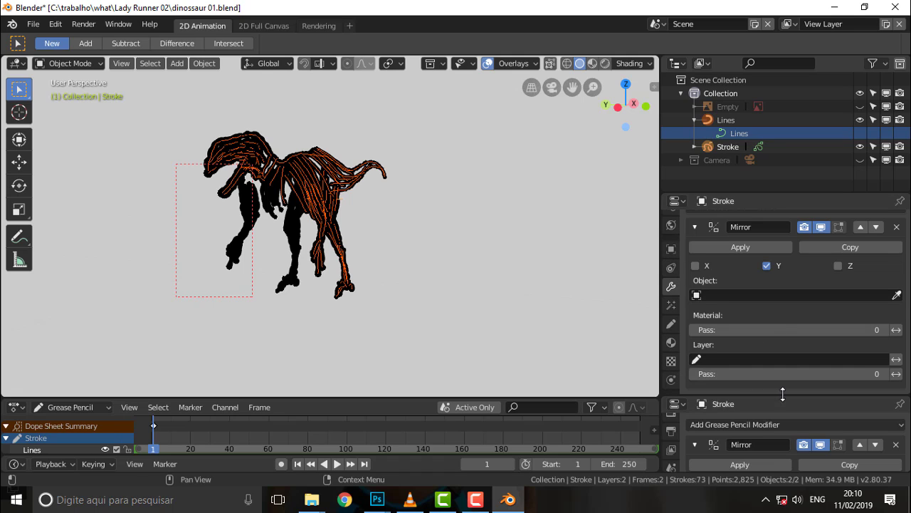
pyautogui.moveTo(782, 394); pyautogui.dragTo(781, 195)
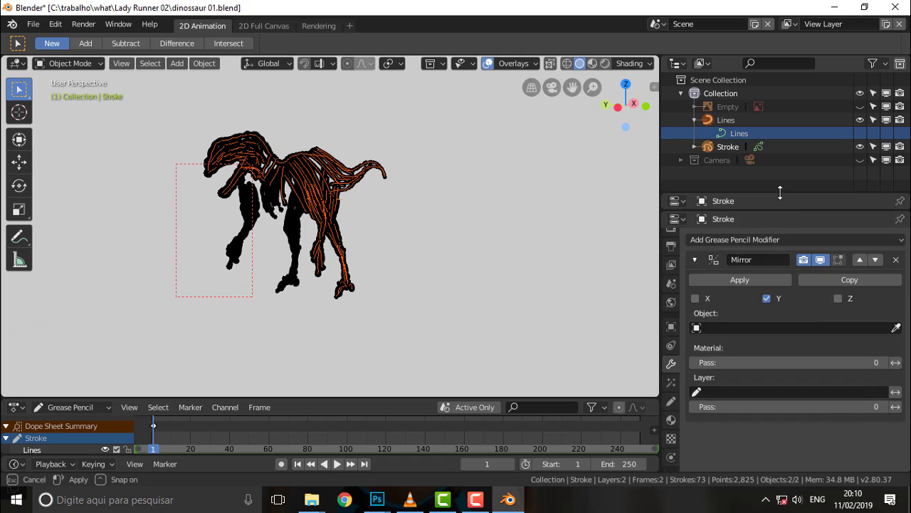
pyautogui.moveTo(778, 142); pyautogui.dragTo(781, 271)
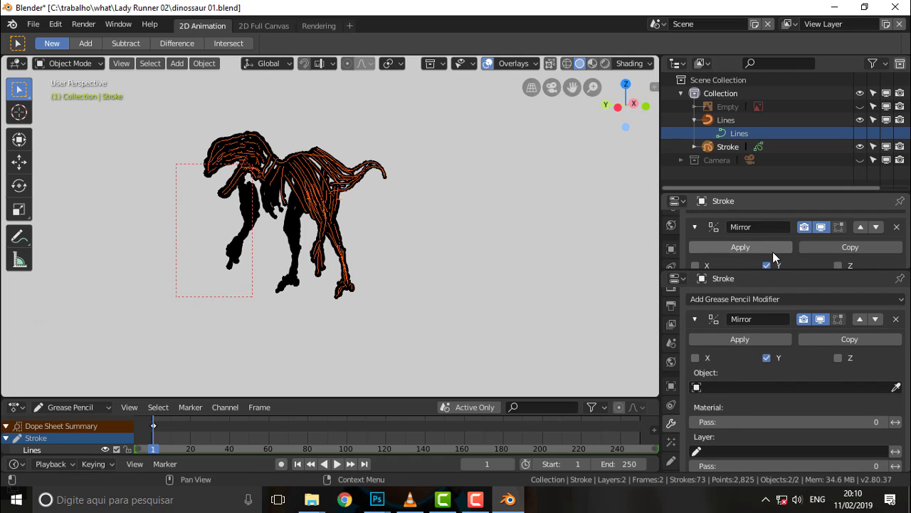
pyautogui.moveTo(776, 271)
pyautogui.mouseDown()
pyautogui.moveTo(798, 392)
pyautogui.moveTo(799, 336)
pyautogui.mouseUp()
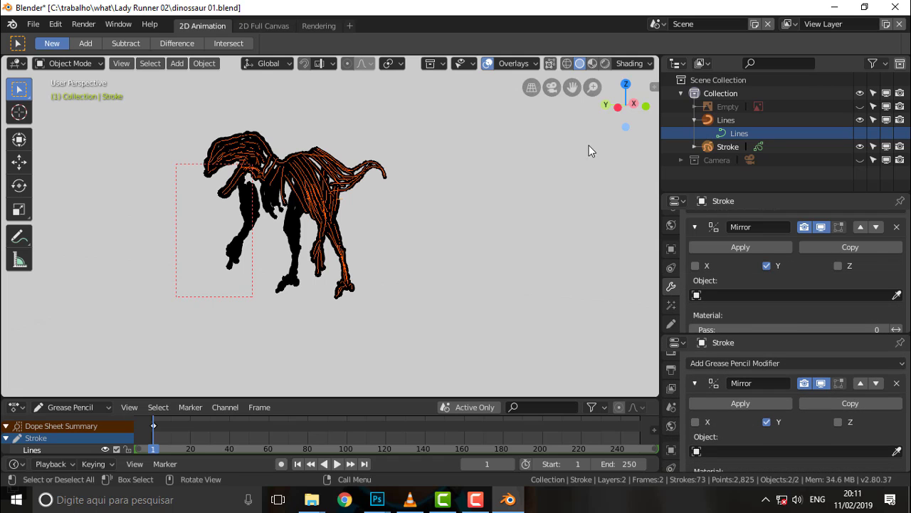
pyautogui.moveTo(528, 148)
pyautogui.mouseDown(button='middle')
pyautogui.moveTo(456, 179)
pyautogui.moveTo(539, 185)
pyautogui.moveTo(470, 176)
pyautogui.moveTo(512, 176)
pyautogui.mouseUp(button='middle')
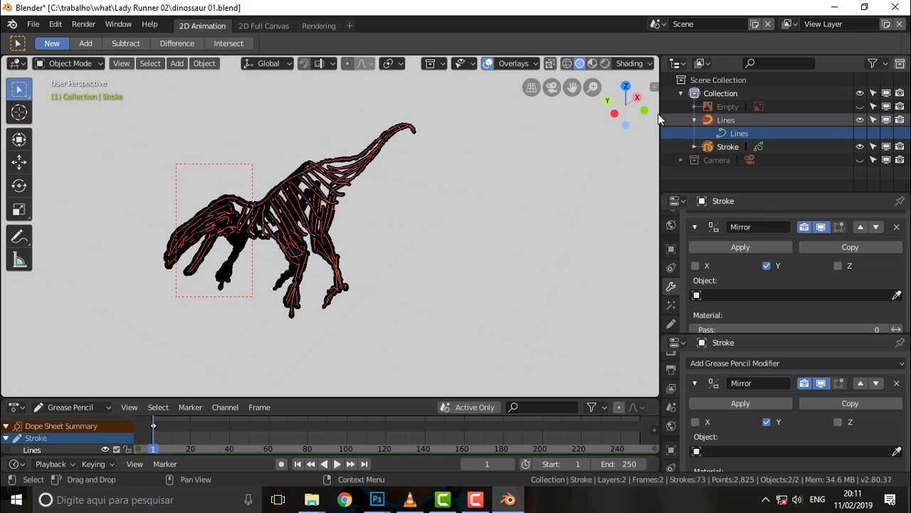
# - Darken the World colour to a near-black value of 0.047
pyautogui.click(671, 227)
pyautogui.click(808, 286)
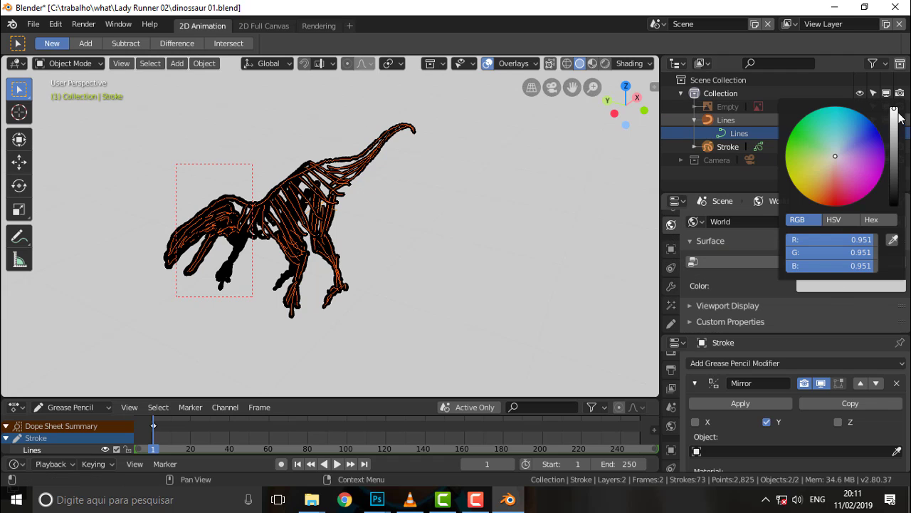
pyautogui.moveTo(899, 117); pyautogui.dragTo(633, 177)
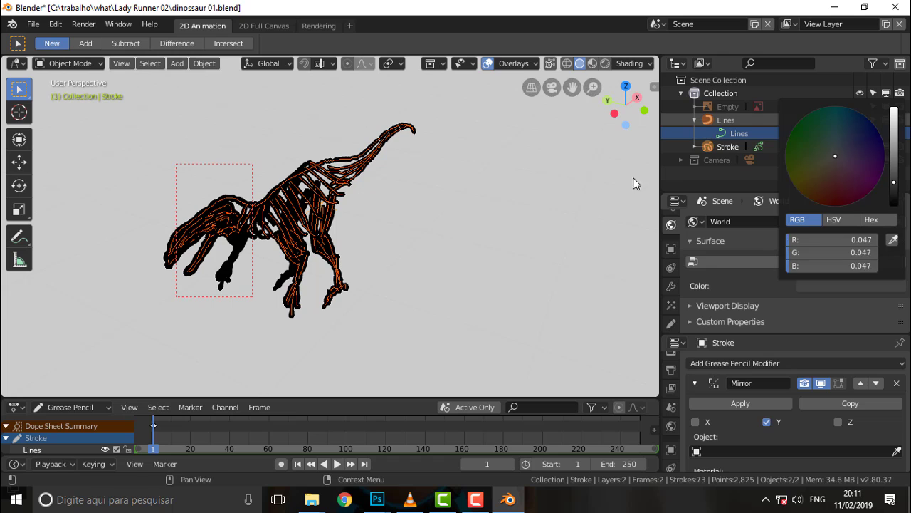
# - Darken the viewport background colour in the Shading options
pyautogui.click(646, 65)
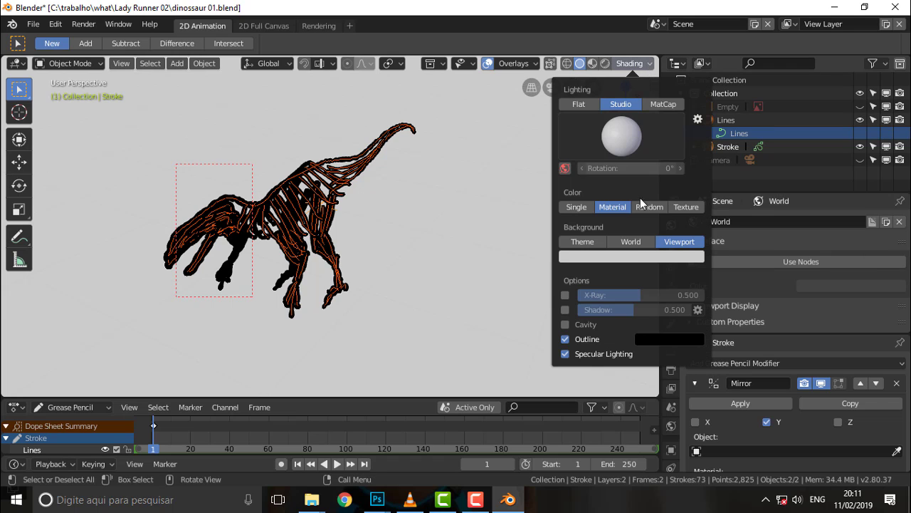
pyautogui.click(646, 259)
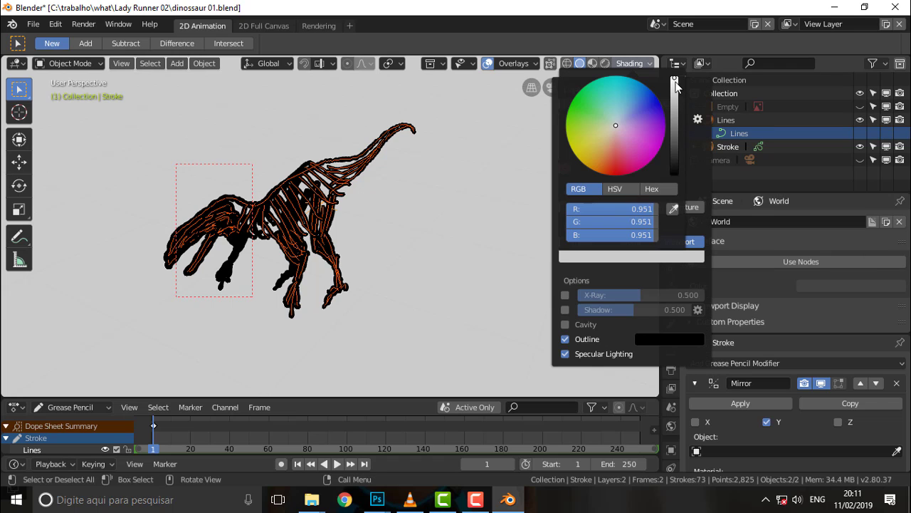
pyautogui.moveTo(676, 86); pyautogui.dragTo(675, 166)
pyautogui.click(460, 186)
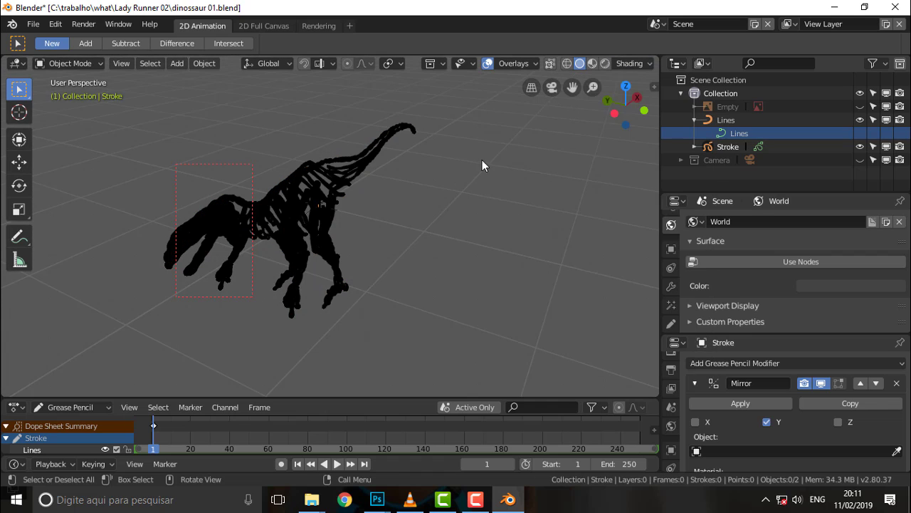
pyautogui.moveTo(482, 160); pyautogui.dragTo(515, 144, button='middle')
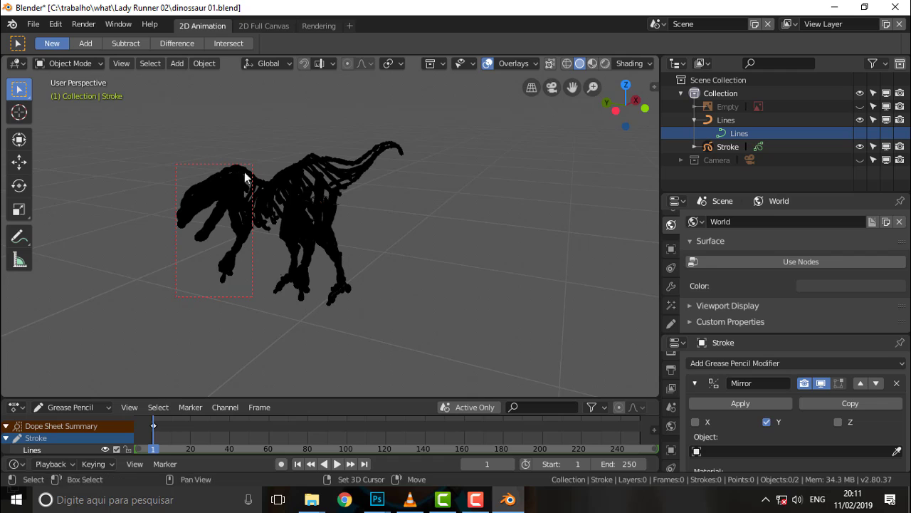
# - Add a plane, lower it about 0.8 m and scale it by 3.095 as ground
pyautogui.hotkey('shift', 'a')
pyautogui.moveTo(201, 184)
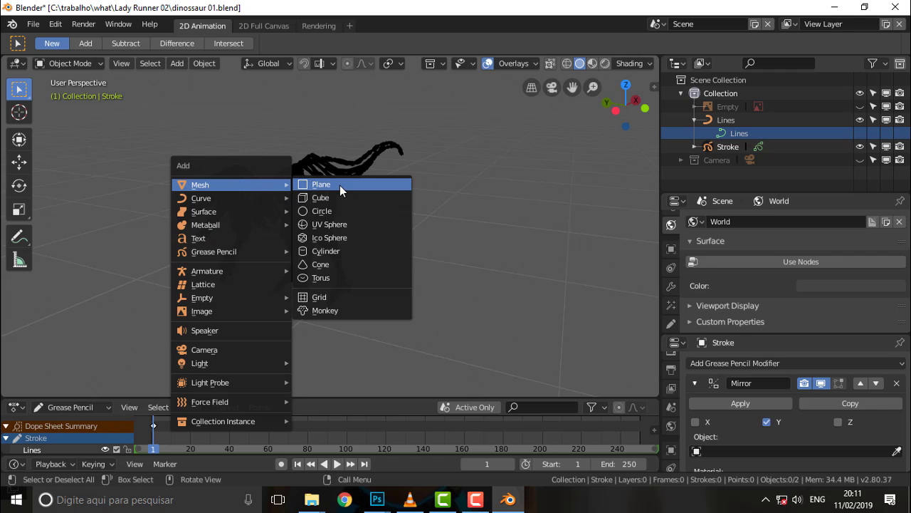
pyautogui.click(340, 185)
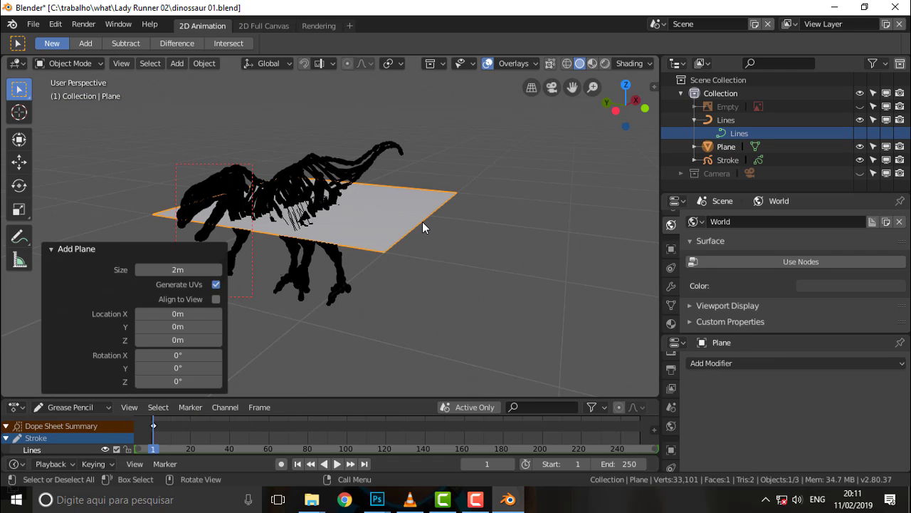
pyautogui.press('g')
pyautogui.press('z')
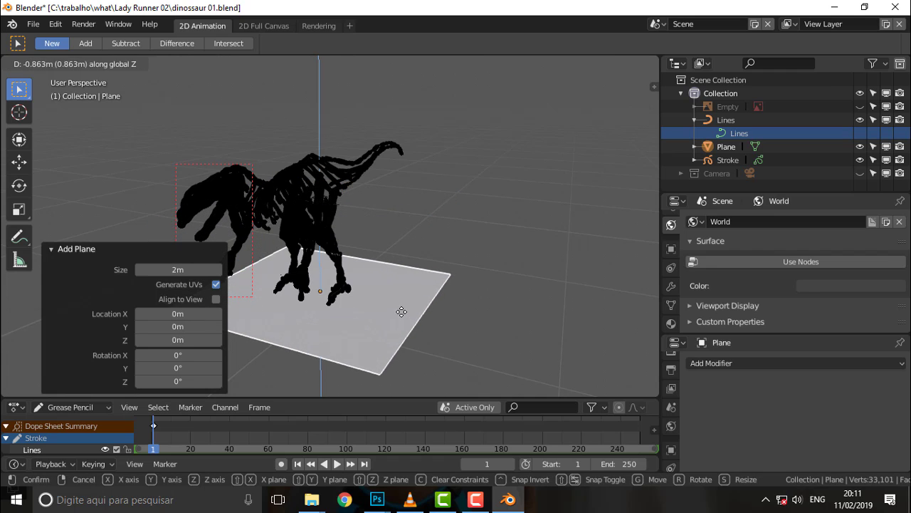
pyautogui.click(401, 305)
pyautogui.press('s')
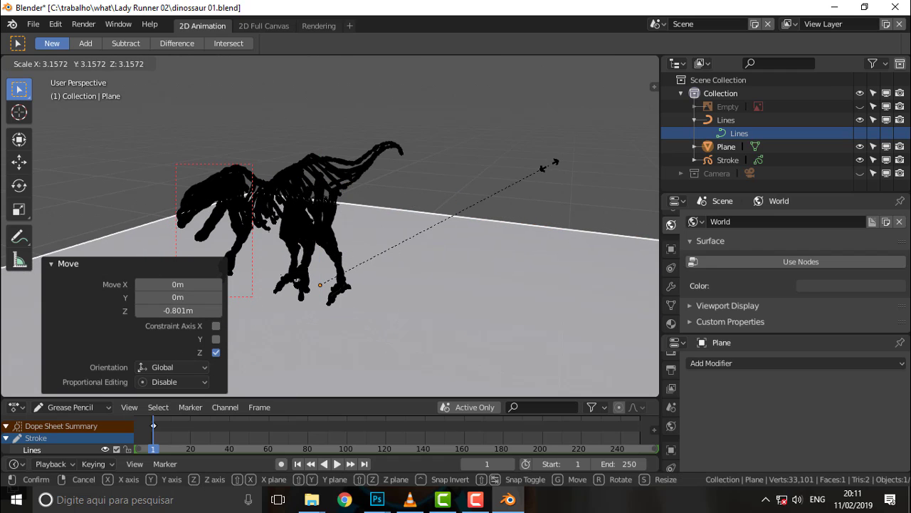
pyautogui.click(547, 172)
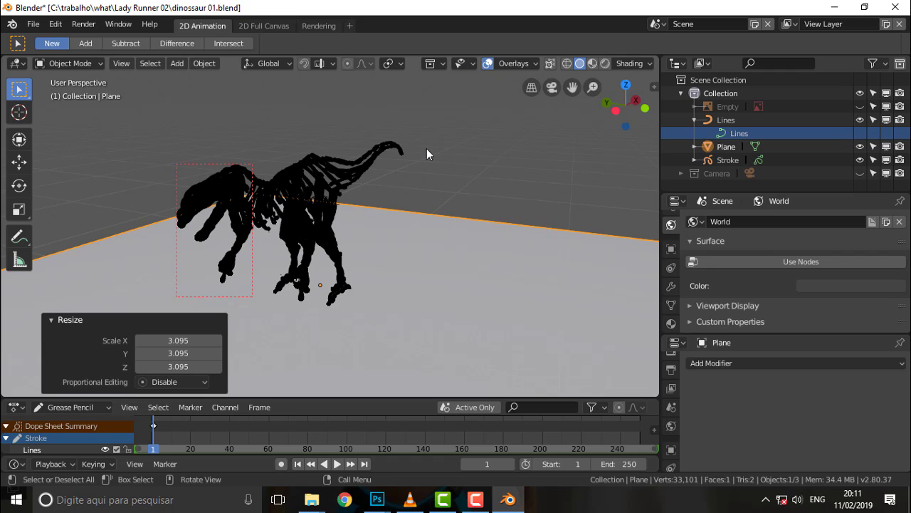
pyautogui.hotkey('shift', 'a')
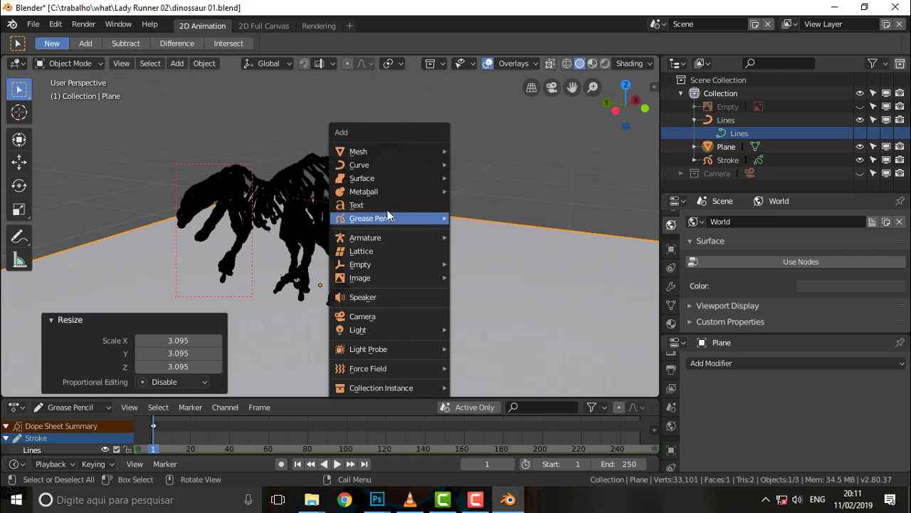
pyautogui.moveTo(359, 330)
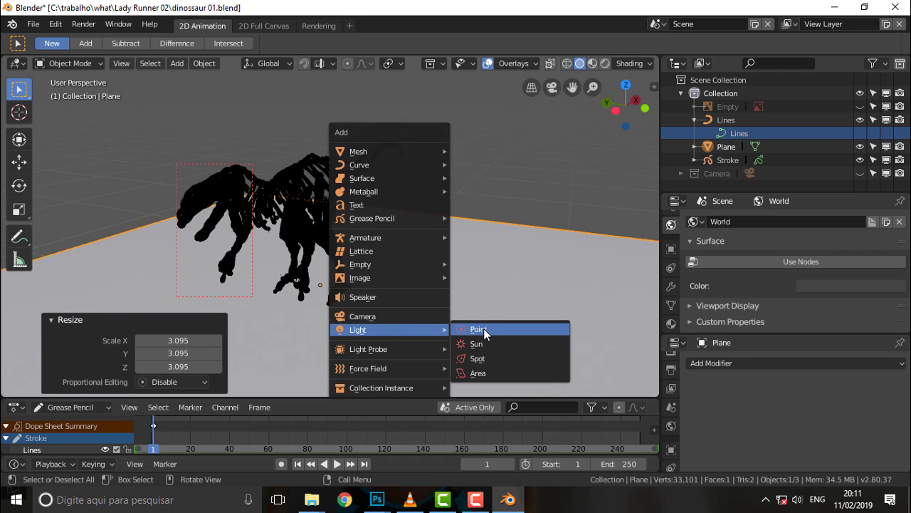
# - Add a point light and raise it to 1.19 m above the ground
pyautogui.click(484, 328)
pyautogui.press('g')
pyautogui.press('z')
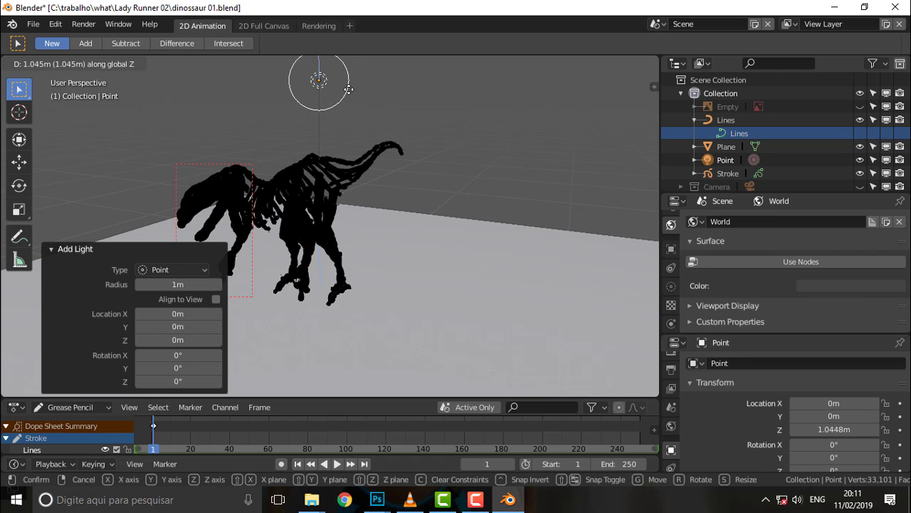
pyautogui.click(347, 85)
# - Switch the viewport to Rendered shading and view the lit dinosaur from the front
pyautogui.press('z')
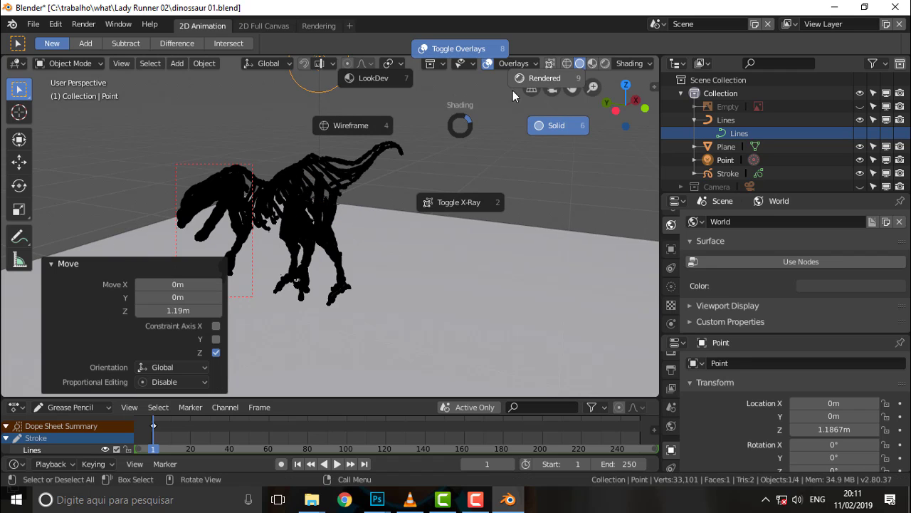
pyautogui.click(542, 79)
pyautogui.moveTo(465, 141)
pyautogui.mouseDown(button='middle')
pyautogui.moveTo(442, 175)
pyautogui.moveTo(449, 171)
pyautogui.mouseUp(button='middle')
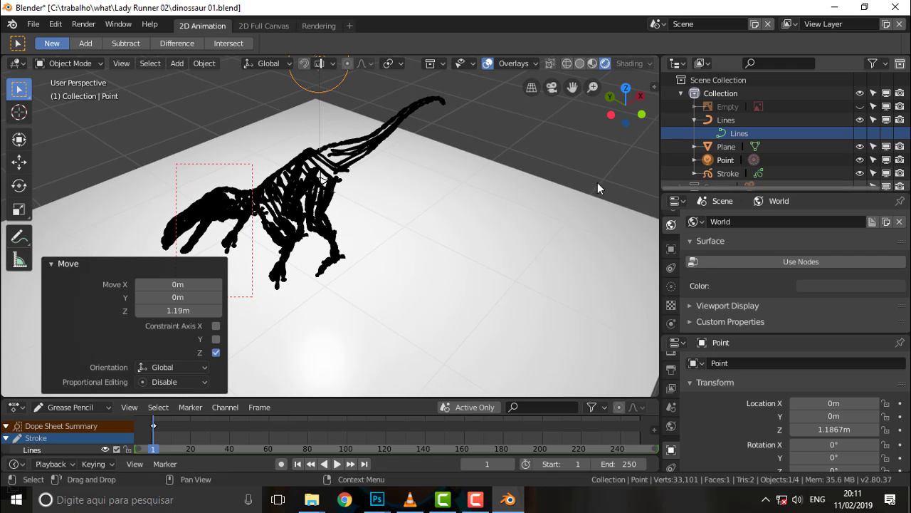
pyautogui.moveTo(455, 166); pyautogui.dragTo(495, 121, button='middle')
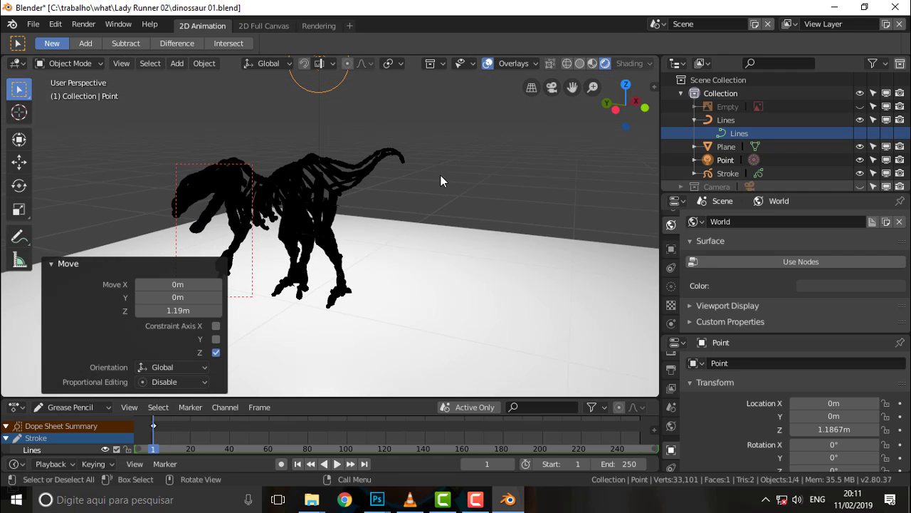
pyautogui.moveTo(441, 175); pyautogui.dragTo(449, 174, button='middle')
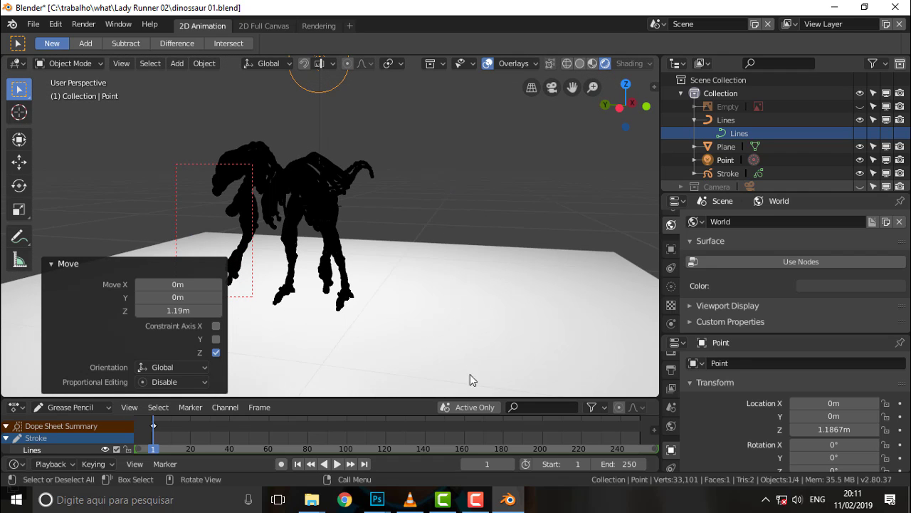